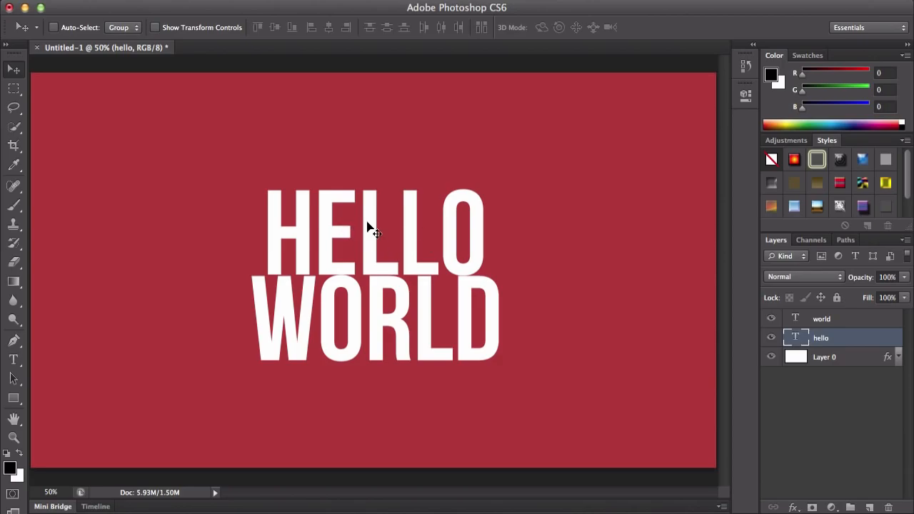
Open the HELLO text for editing to check its font settings, and leave text editing
key(t)
click(318, 203)
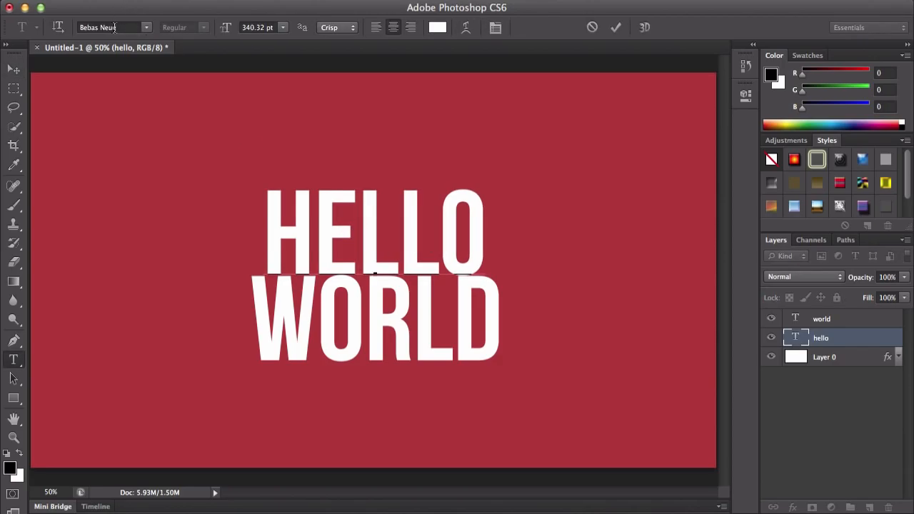
click(592, 27)
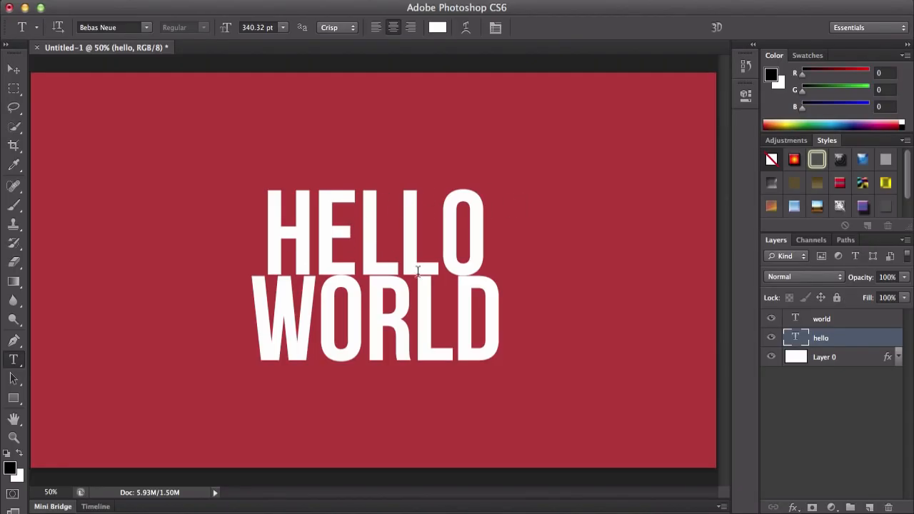
click(13, 68)
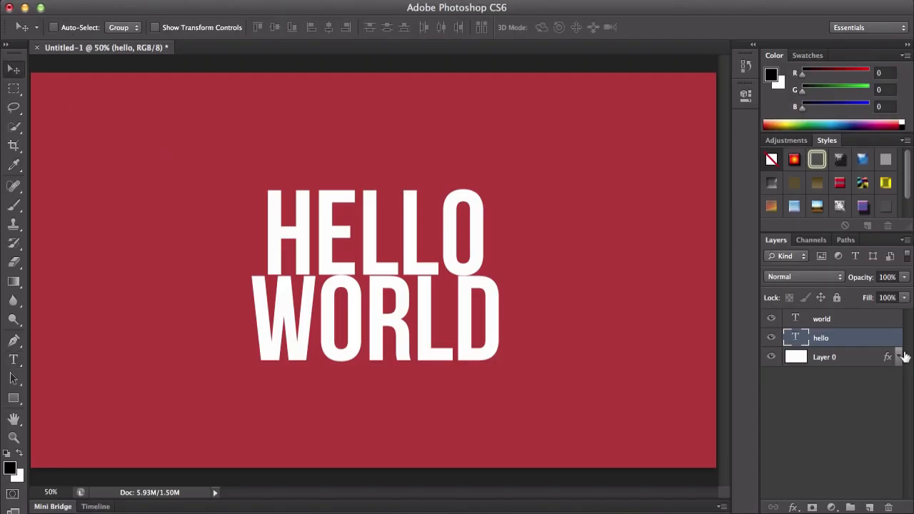
Move the hello text layer above the world layer and keep it selected
click(857, 322)
click(854, 339)
click(854, 329)
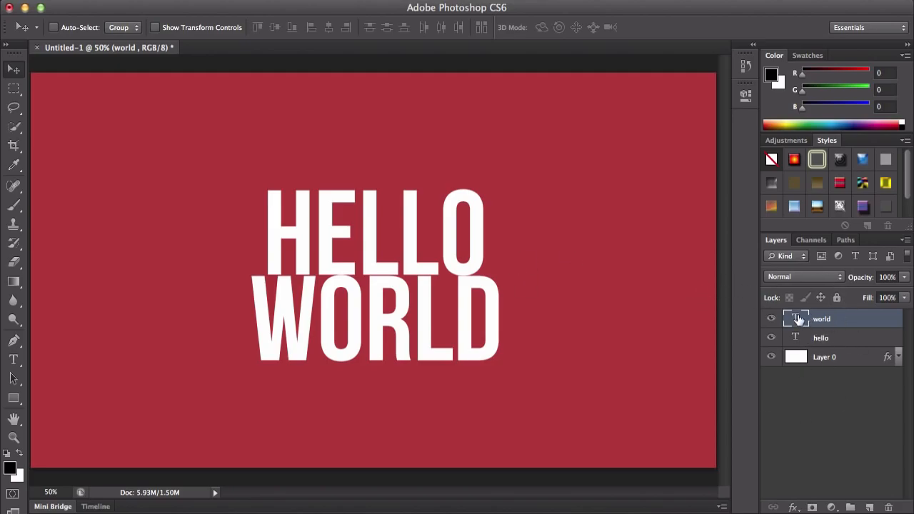
click(838, 342)
click(844, 324)
drag(817, 336, 855, 322)
click(843, 339)
click(839, 323)
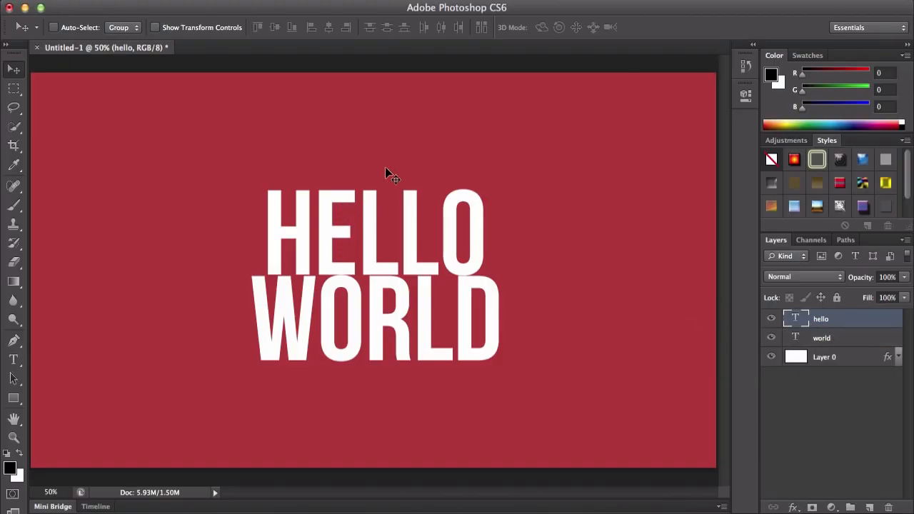
key(h)
double_click(862, 326)
drag(736, 96, 521, 55)
click(673, 81)
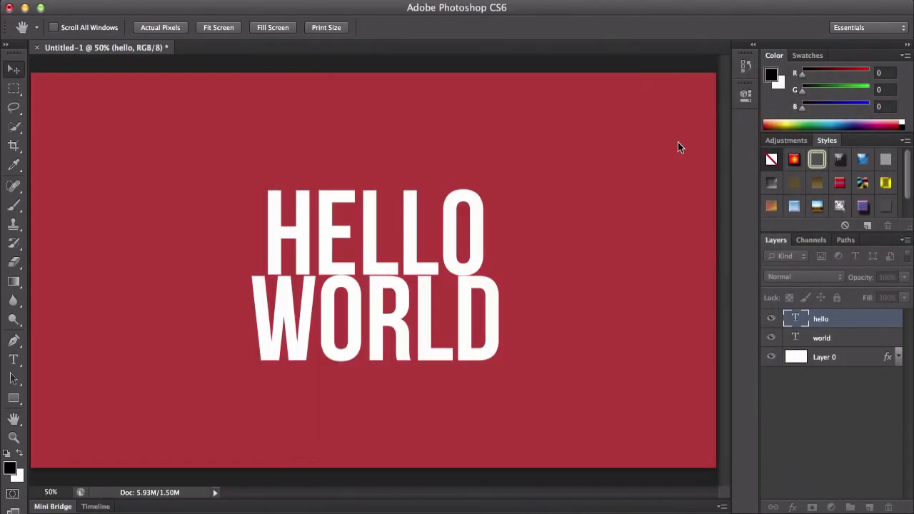
Open the hello layer's Blending Options and move the dialog aside so the HELLO WORLD text is visible
right_click(857, 319)
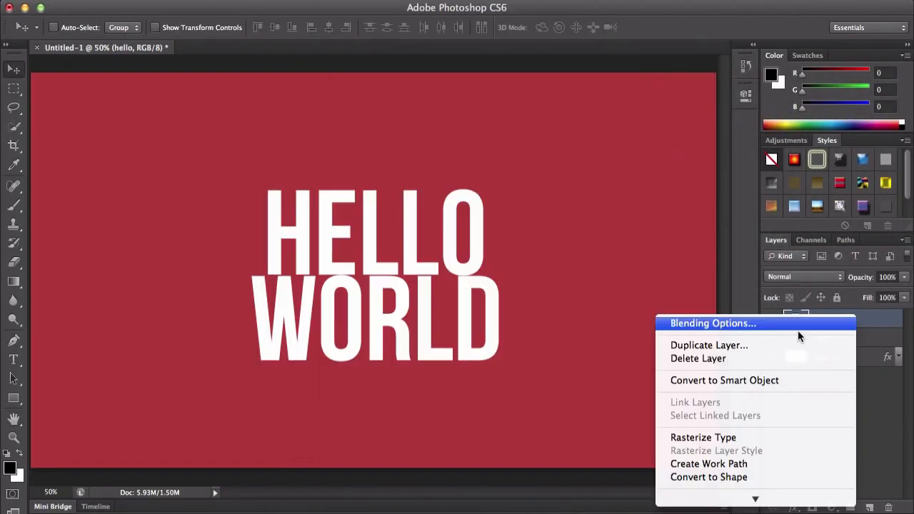
click(763, 326)
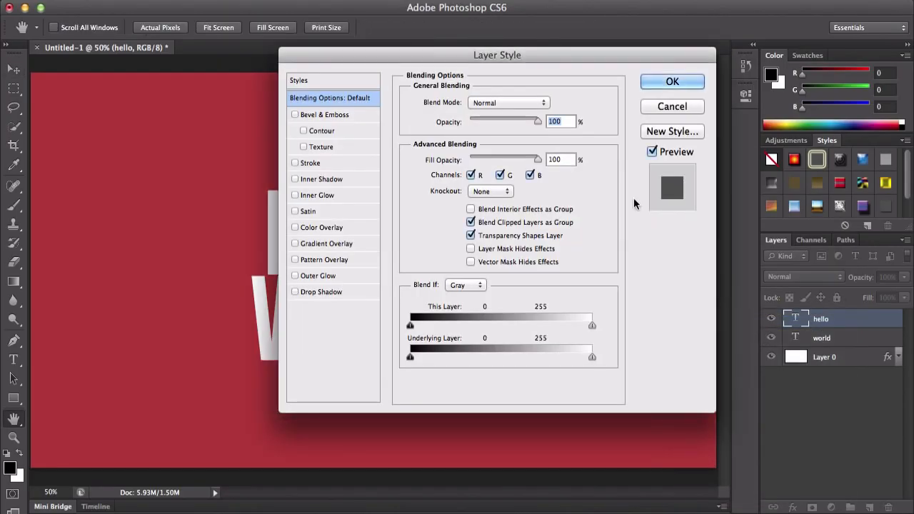
drag(516, 50, 514, 58)
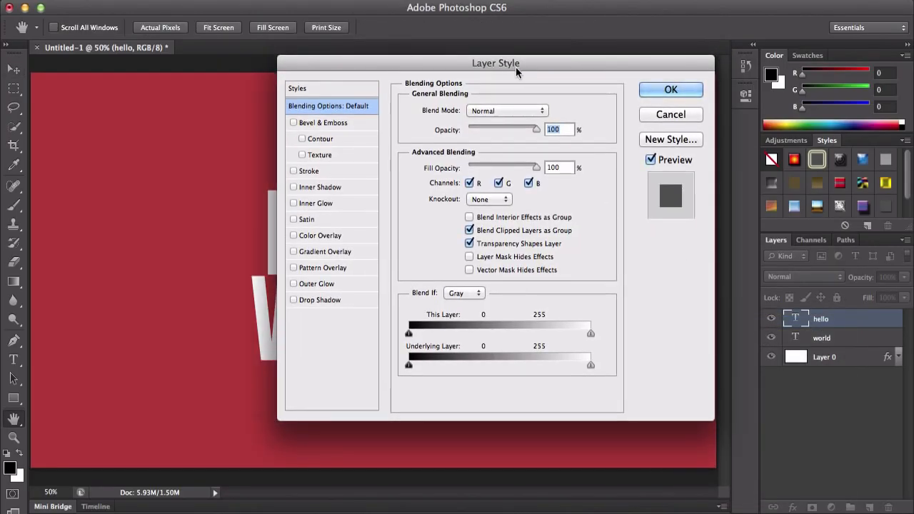
drag(495, 61, 625, 32)
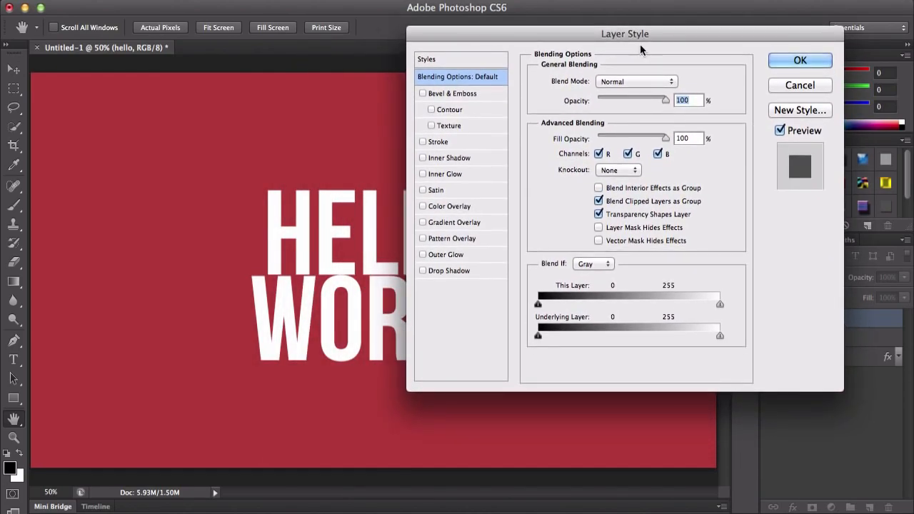
mouse_move(567, 37)
mouse_down()
mouse_move(573, 26)
mouse_move(648, 50)
mouse_move(575, 50)
mouse_up()
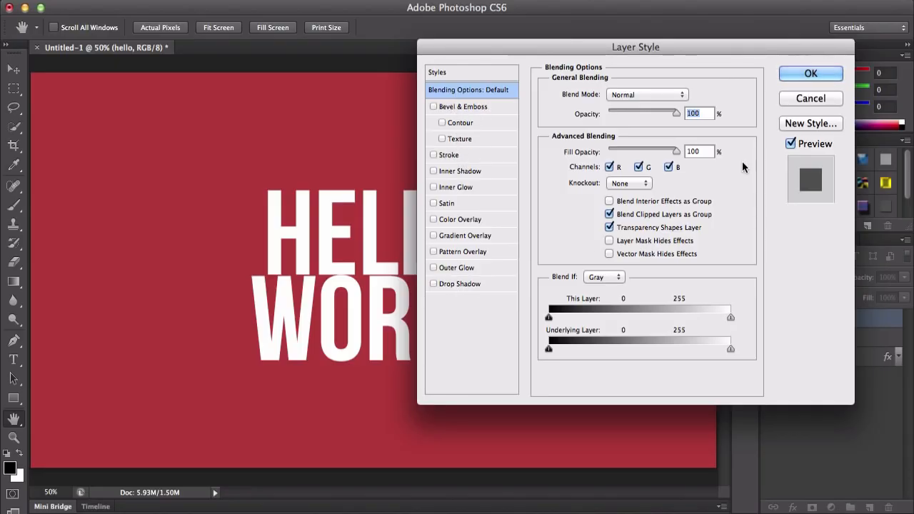
drag(648, 46, 676, 47)
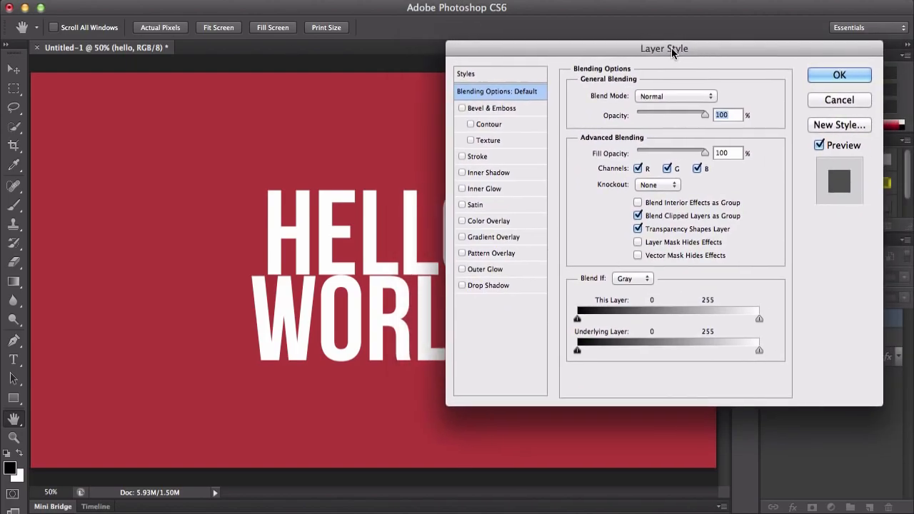
drag(617, 43, 642, 34)
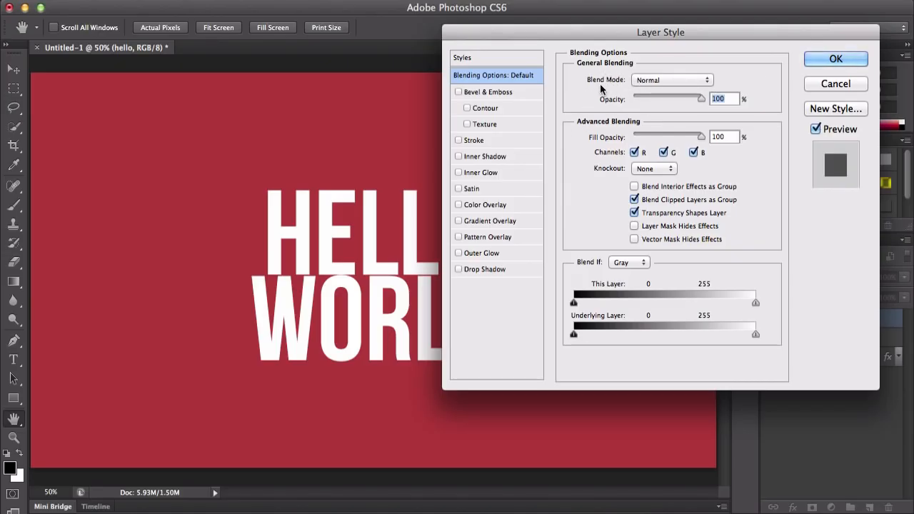
Try the Multiply, Lighten and Screen blend modes on the hello layer, and return it to Normal
click(657, 83)
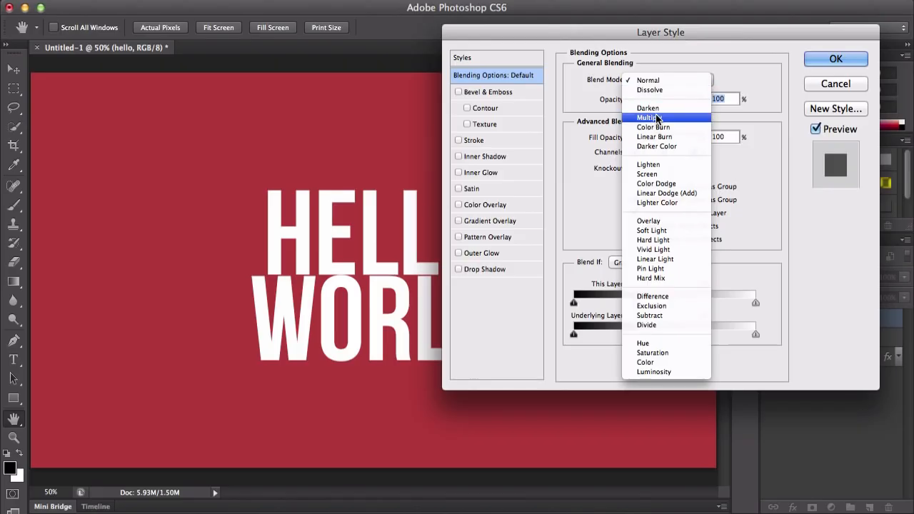
click(656, 118)
click(666, 81)
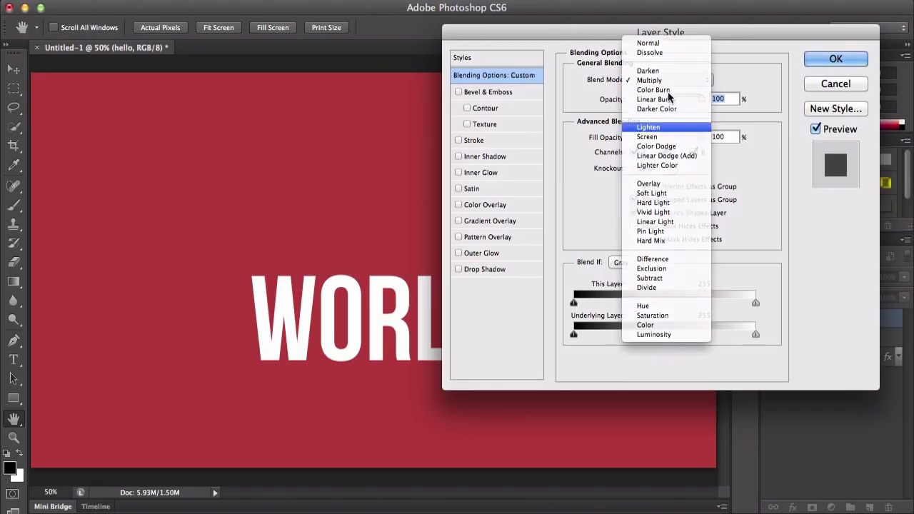
click(661, 124)
click(663, 80)
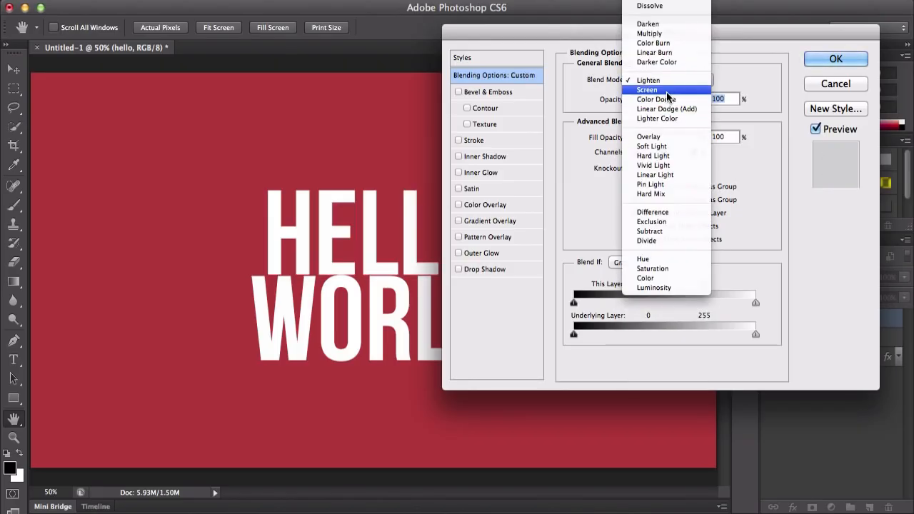
click(666, 90)
click(662, 84)
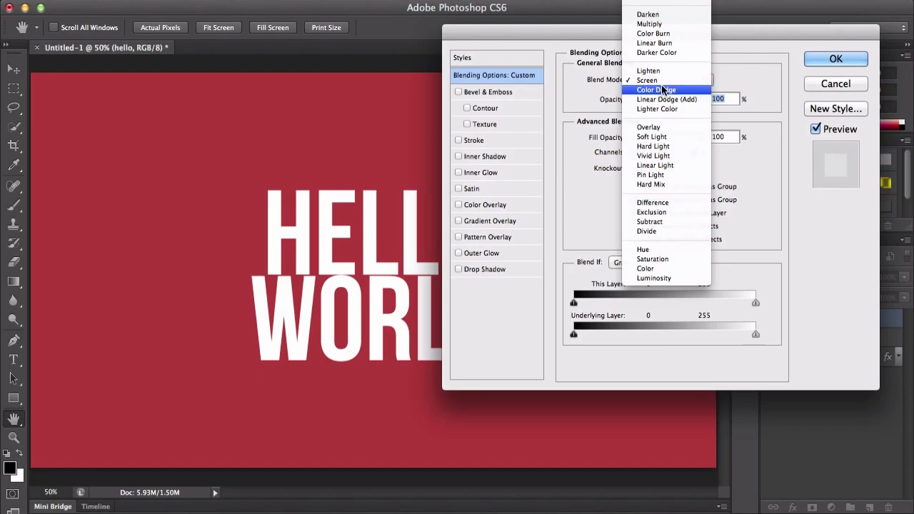
scroll(665, 81, up, 1)
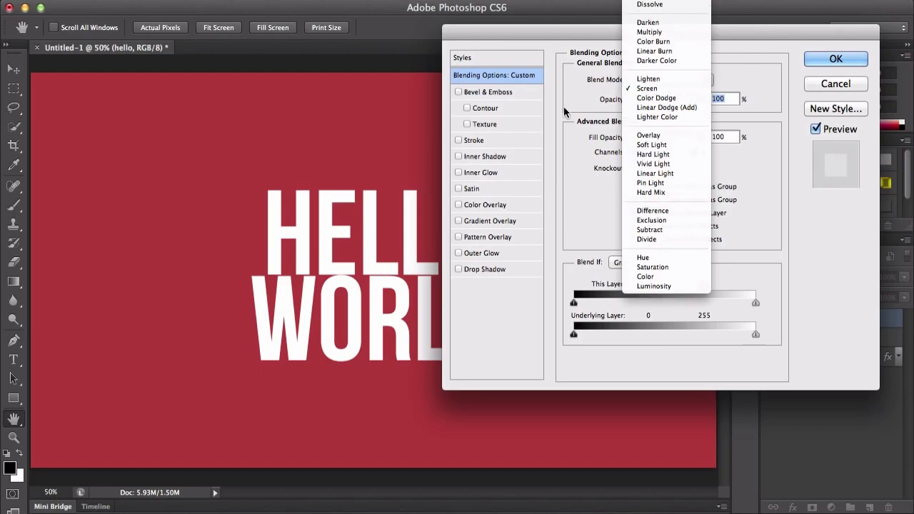
click(586, 112)
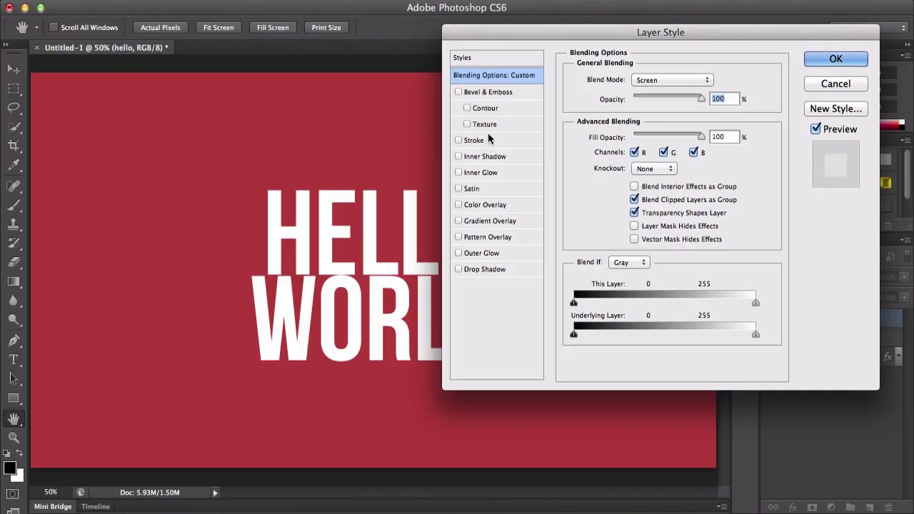
click(664, 81)
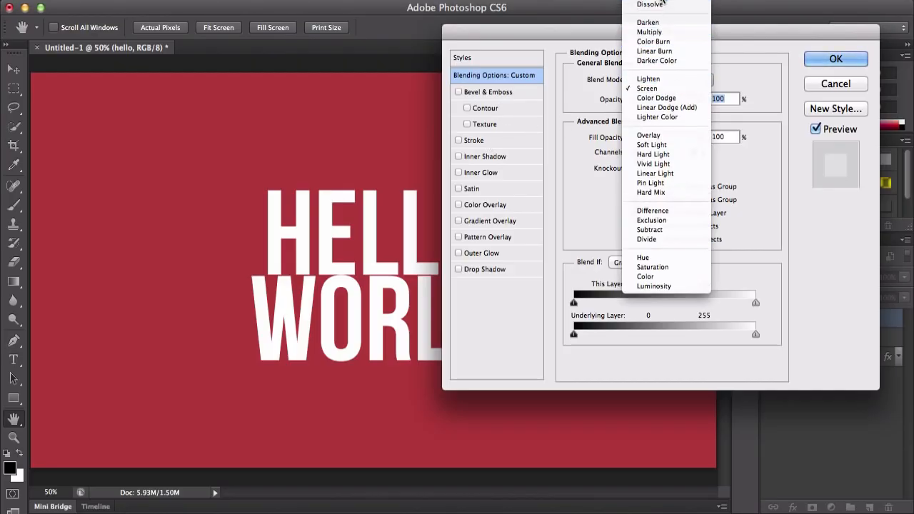
click(661, 2)
Lower the hello layer's opacity to 85%
mouse_move(700, 98)
mouse_down()
mouse_move(676, 96)
mouse_move(701, 97)
mouse_up()
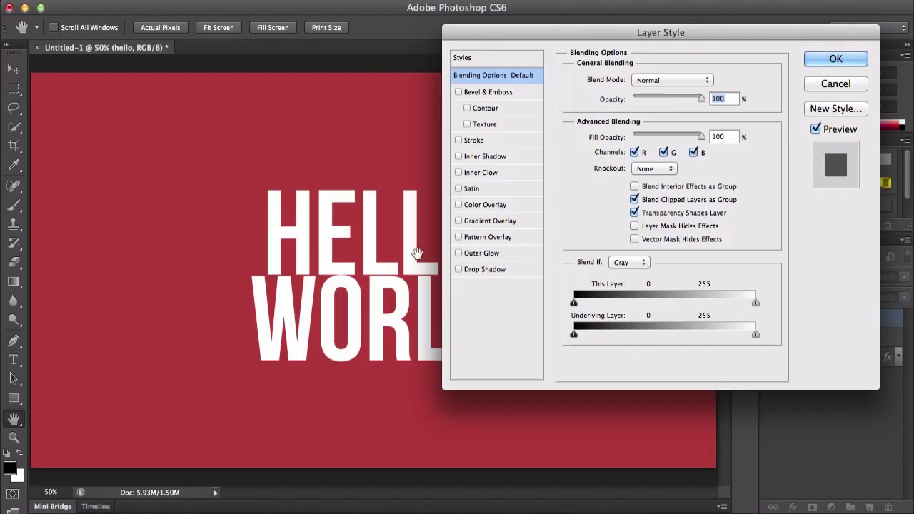
mouse_move(695, 98)
mouse_down()
mouse_move(636, 94)
mouse_move(702, 96)
mouse_up()
drag(701, 97, 696, 98)
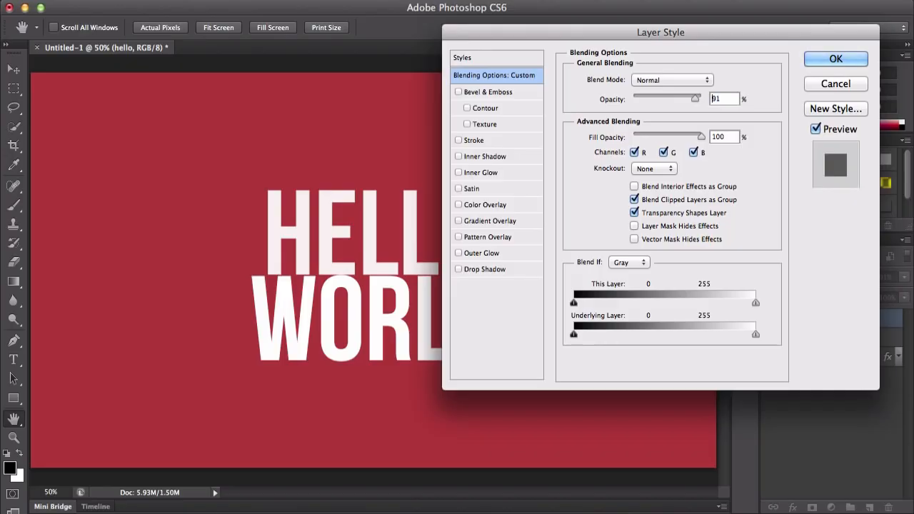
drag(696, 99, 691, 102)
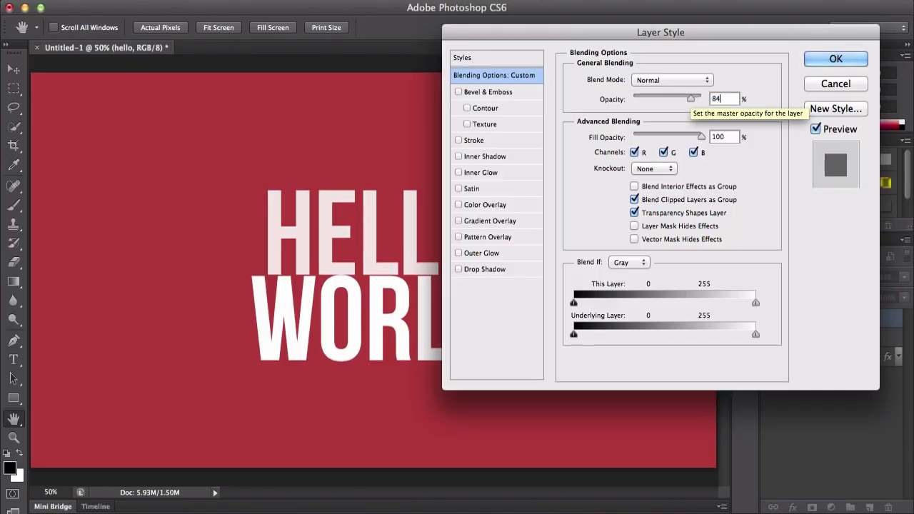
drag(723, 99, 702, 96)
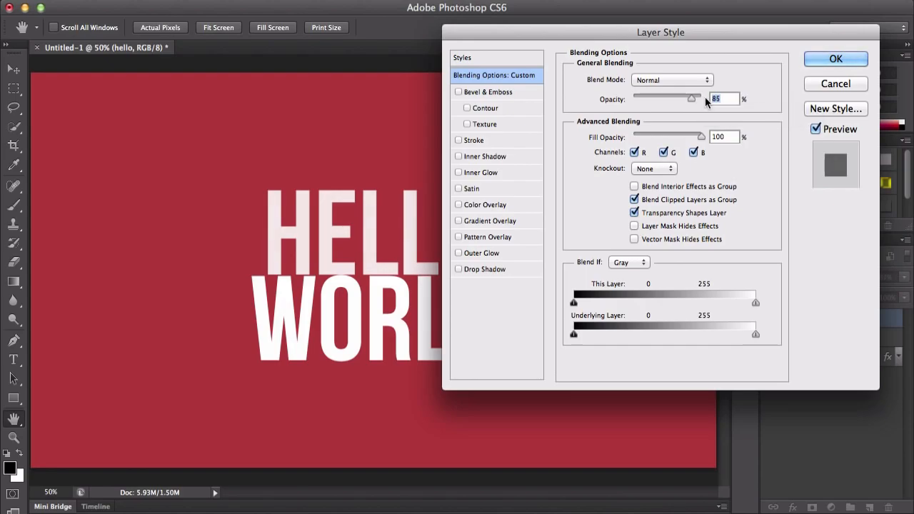
Step the hello layer's opacity down in small and large increments, and bring it back up to 100%
key(Down)
key(Down)
key(Down)
key(Down)
key(Down)
key(Down)
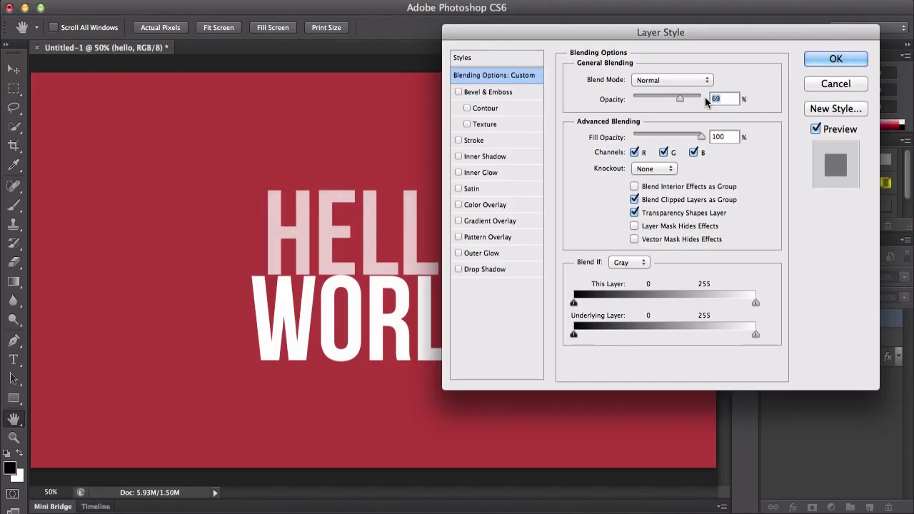
key(Down)
key(Down)
key(Down)
key(Down)
key(Down)
key(Down)
key(Down)
key(Down)
key(Down)
key(Down)
key(Down)
key(Down)
key(Down)
key(Down)
key(Down)
key(Down)
key(Down)
key(Down)
key(Down)
key(Down)
key(shift+Down)
key(shift+Down)
key(shift+Down)
key(shift+Down)
key(shift+Up)
key(shift+Up)
key(shift+Up)
key(shift+Up)
key(shift+Up)
key(shift+Up)
key(shift+Up)
key(shift+Up)
key(shift+Up)
key(shift+Up)
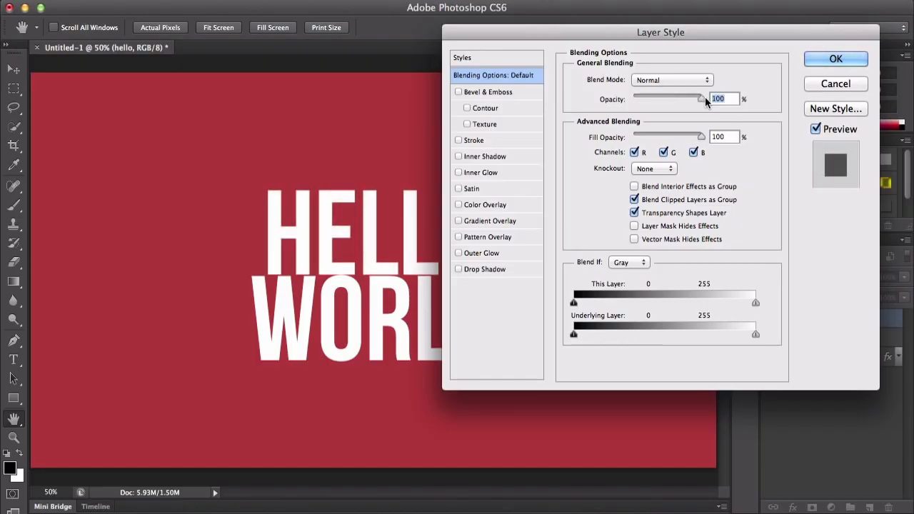
key(shift+Down)
key(shift+Down)
key(shift+Down)
key(shift+Up)
key(shift+Up)
key(shift+Up)
Try out the fill opacity, returning it to 100%, and turn the R, G and B channels off and on again
mouse_move(700, 136)
mouse_down()
mouse_move(648, 131)
mouse_move(709, 137)
mouse_up()
click(635, 152)
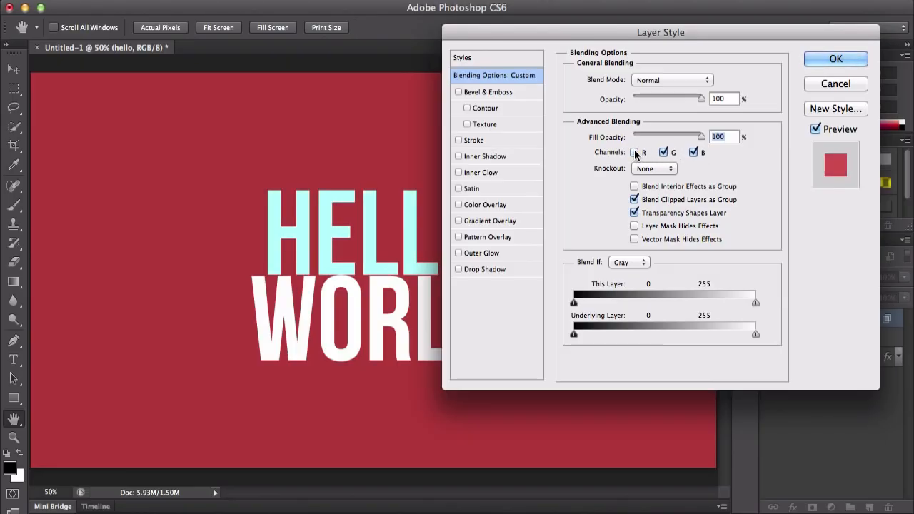
click(635, 153)
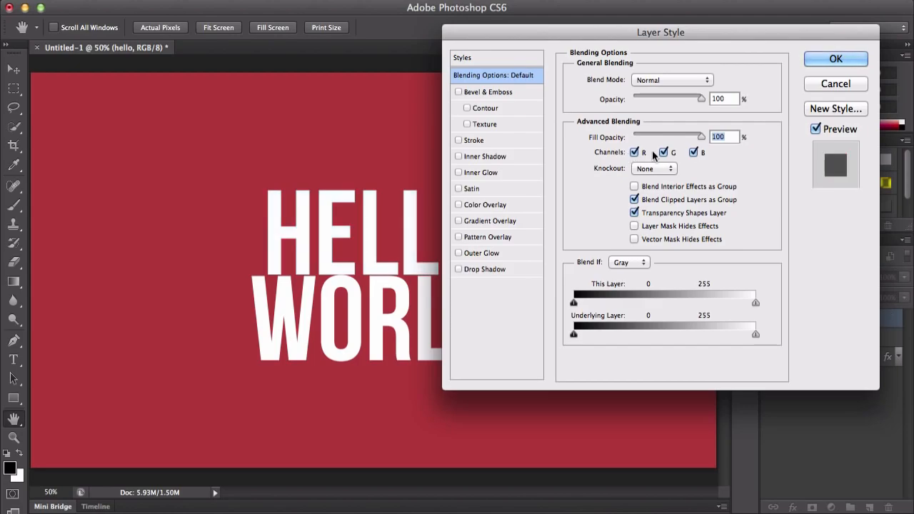
click(664, 153)
click(664, 152)
click(693, 152)
click(694, 152)
click(693, 152)
click(693, 152)
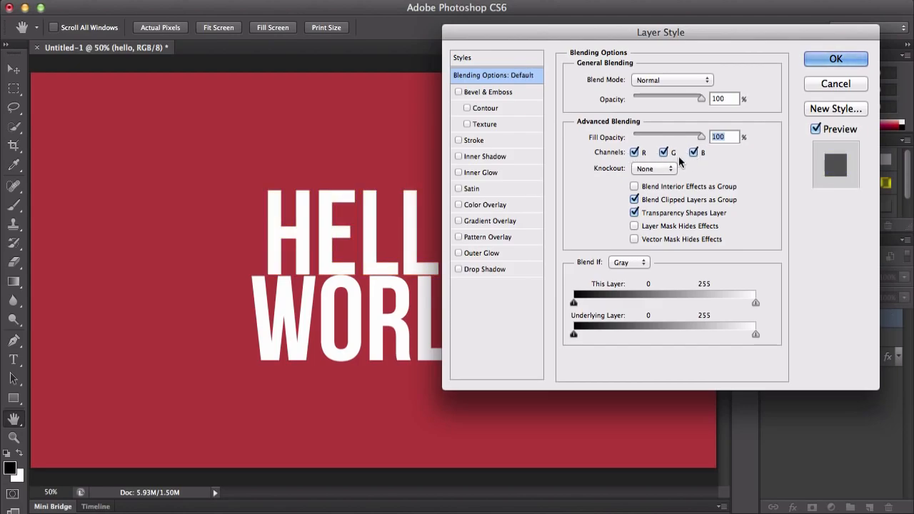
Try the Shallow and Deep knockout options on the hello layer, and return the knockout to None
click(648, 170)
click(656, 178)
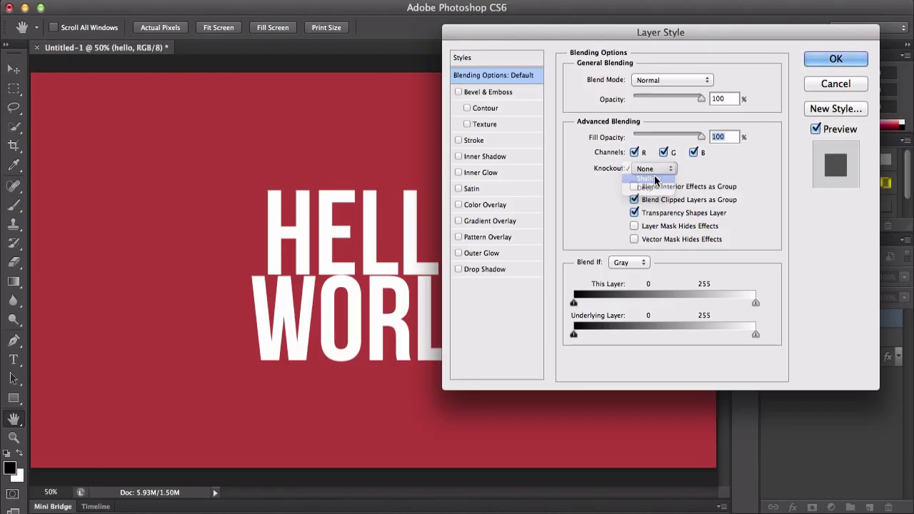
click(658, 167)
click(651, 178)
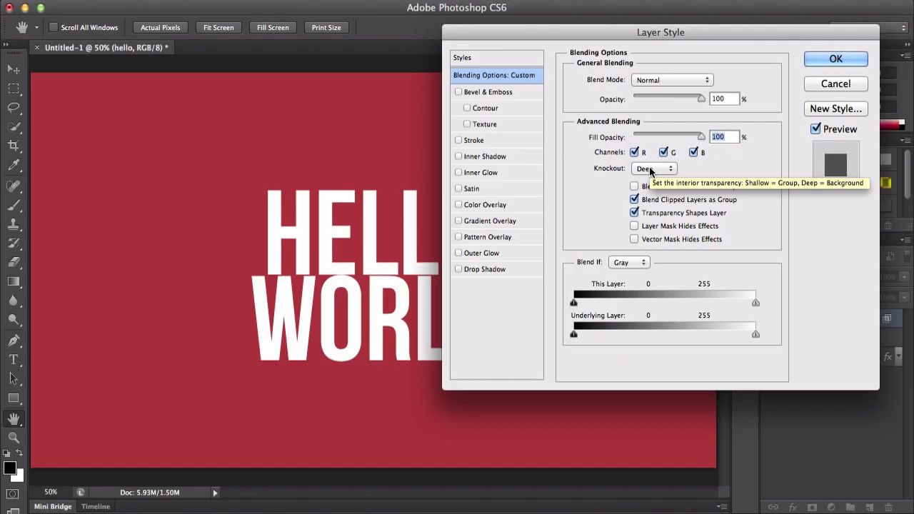
click(649, 167)
click(646, 149)
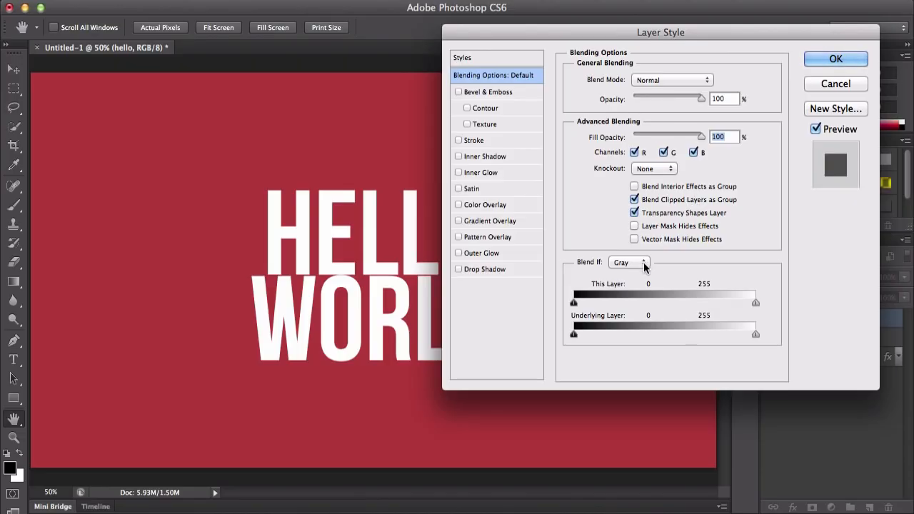
Look through the Blend If channel choices for the hello layer and keep Gray
click(619, 263)
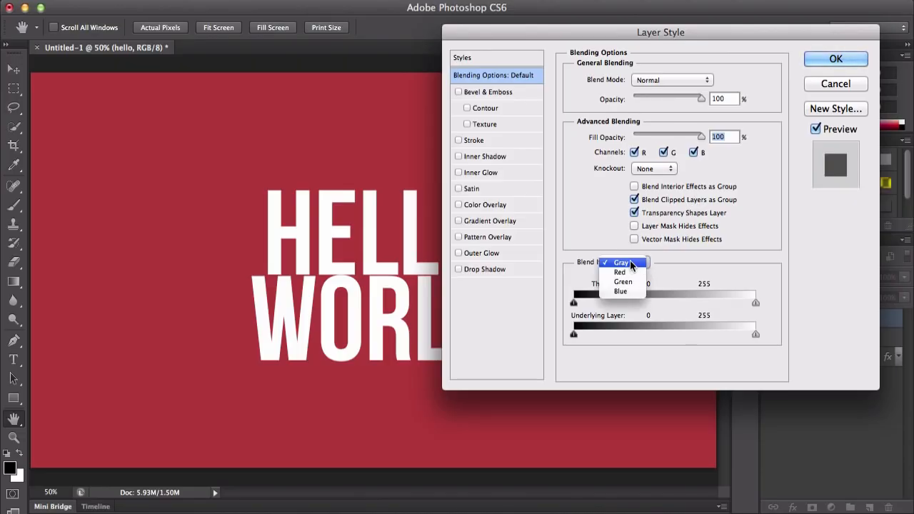
click(632, 266)
click(632, 265)
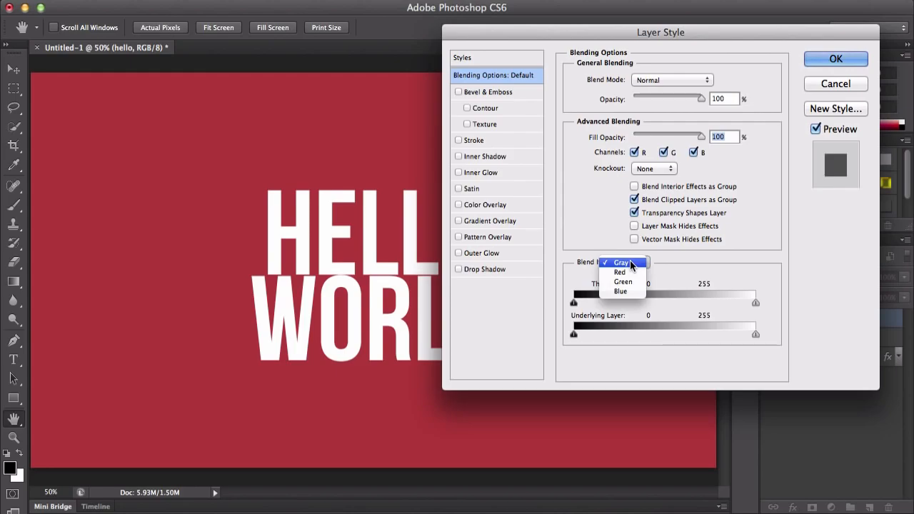
click(621, 263)
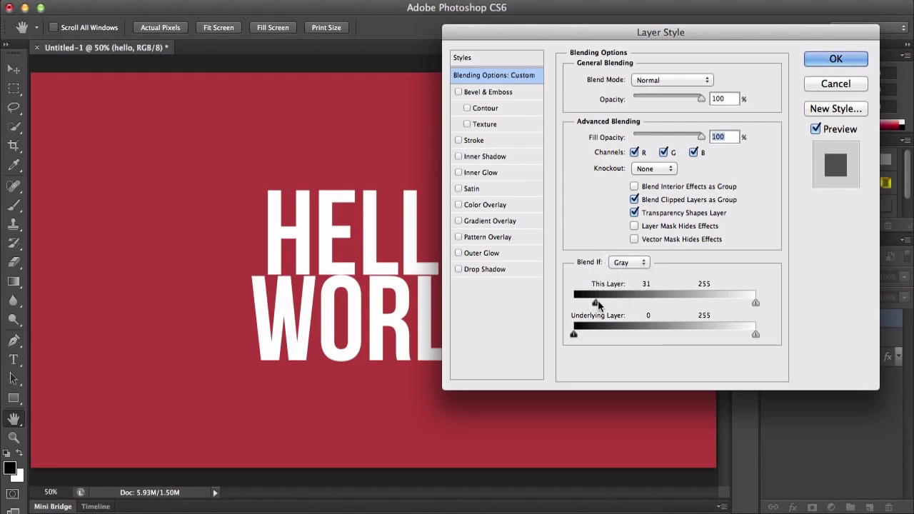
Return the black Blend If slider for This Layer to 0 and keep the Gray channel
drag(618, 302, 573, 303)
click(633, 263)
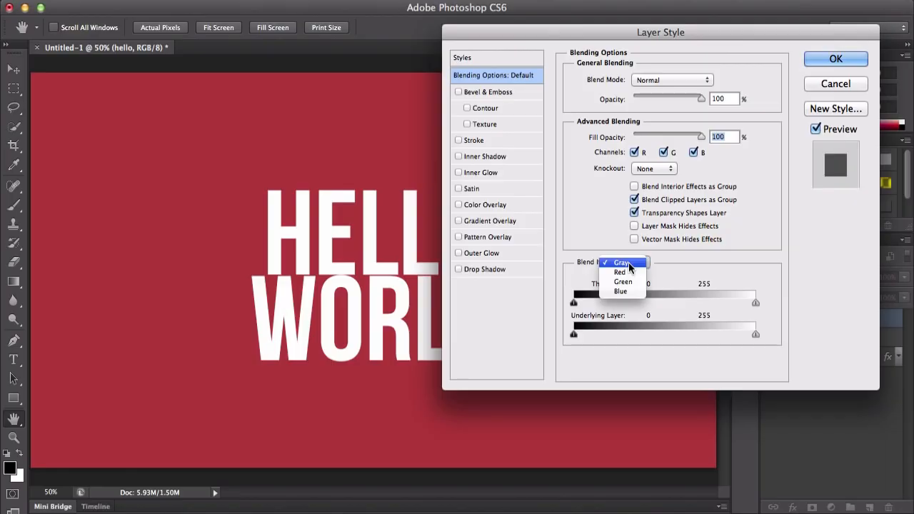
click(605, 206)
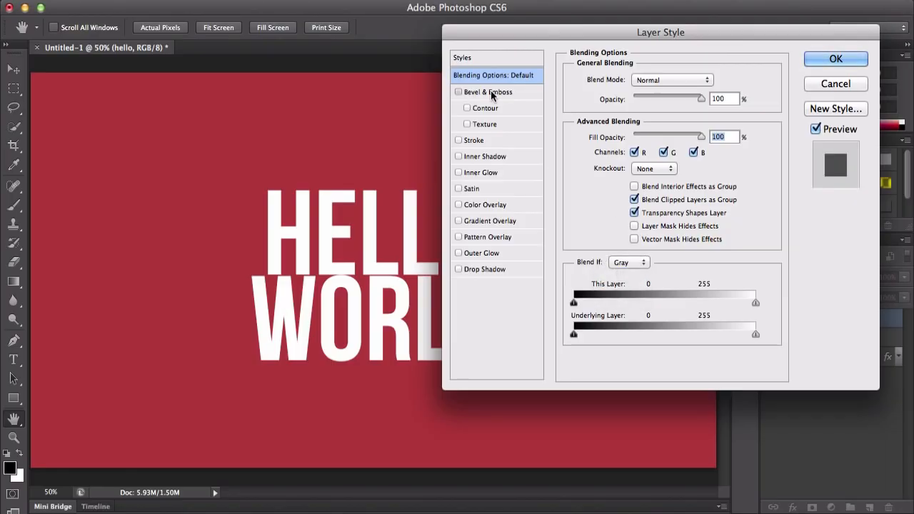
click(499, 98)
click(458, 92)
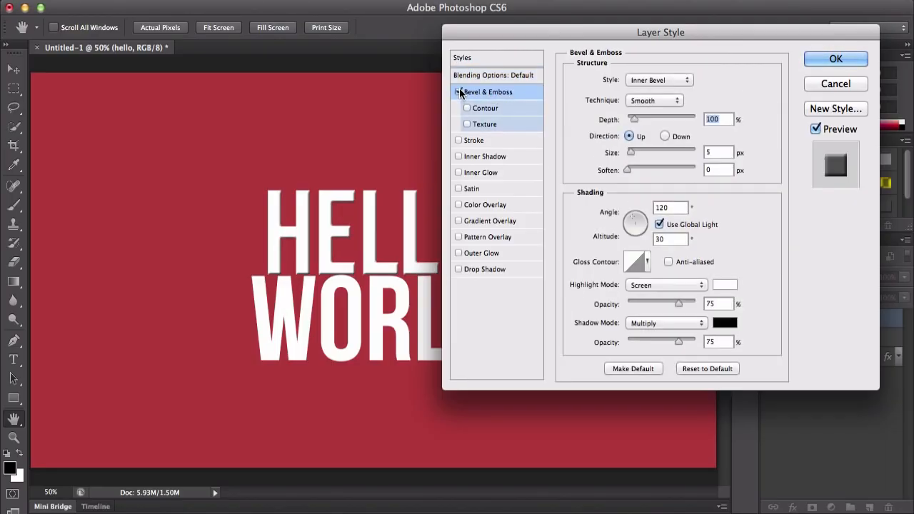
drag(475, 36, 527, 52)
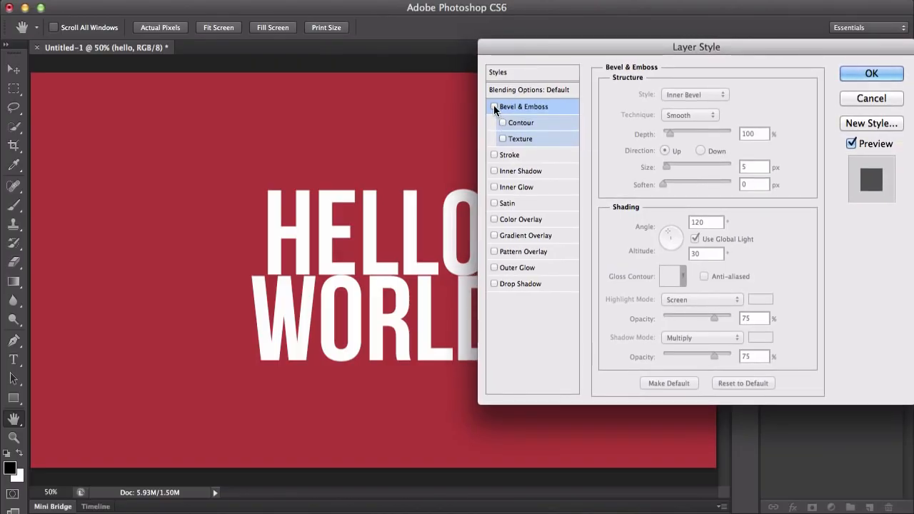
click(855, 103)
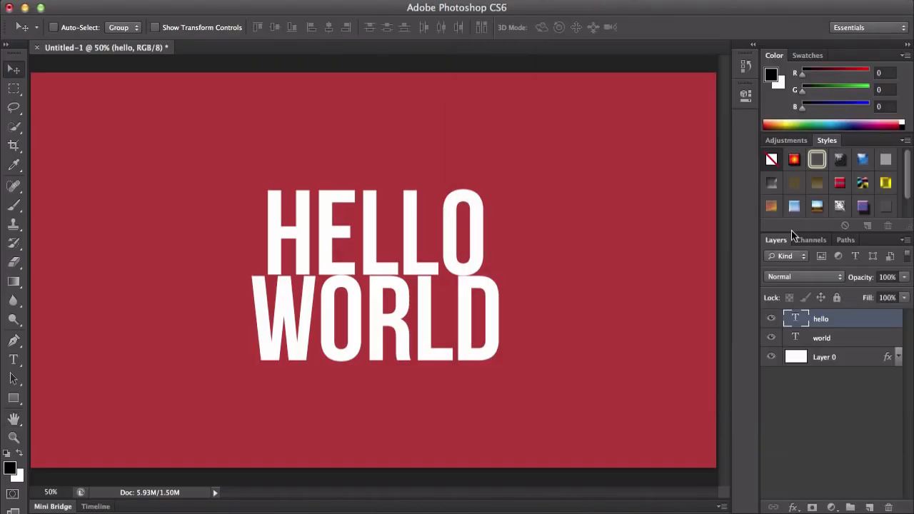
Select the hello and world text layers together and move the text toward the left side of the canvas
shift+click(821, 340)
drag(408, 245, 287, 235)
click(877, 338)
Open the hello layer's style settings and enable Bevel & Emboss, keeping the dialog clear of the text
double_click(857, 320)
drag(540, 57, 487, 78)
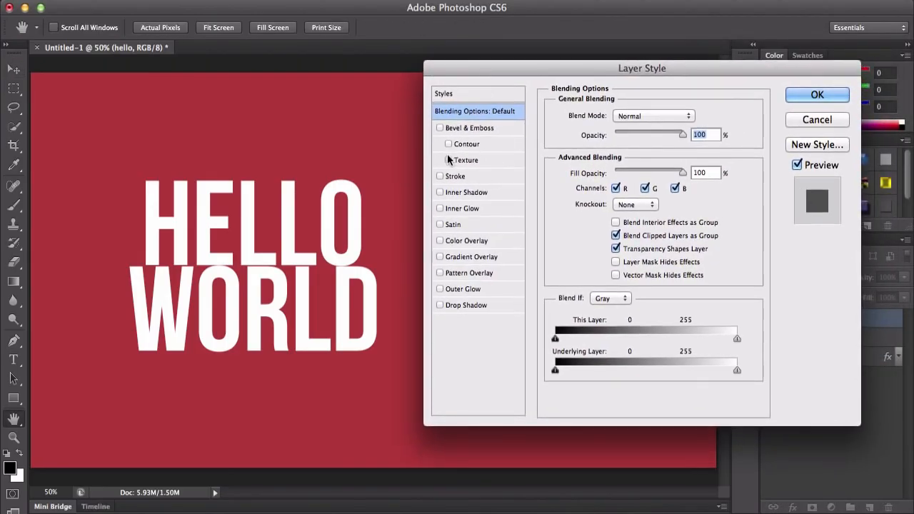
click(457, 127)
drag(473, 70, 460, 71)
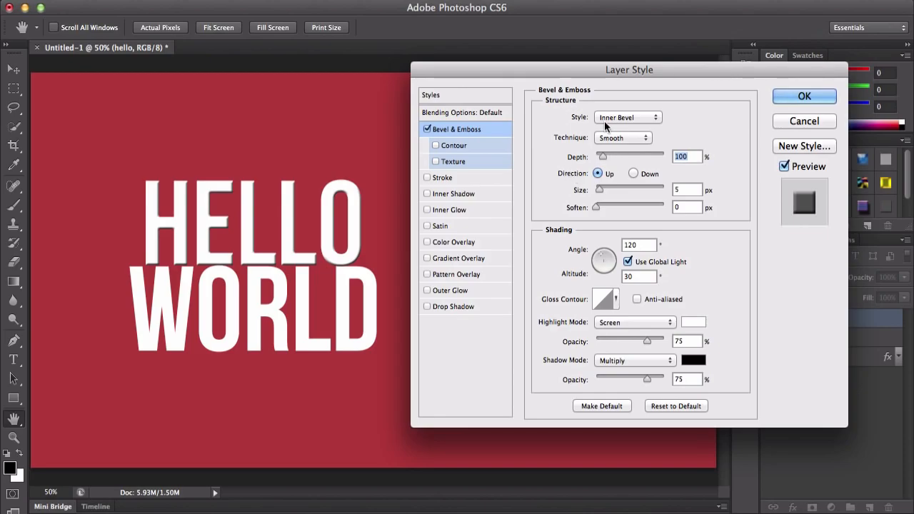
Try the Outer Bevel, Emboss, Pillow Emboss and Stroke Emboss styles on the hello text, and settle on Outer Bevel
click(623, 119)
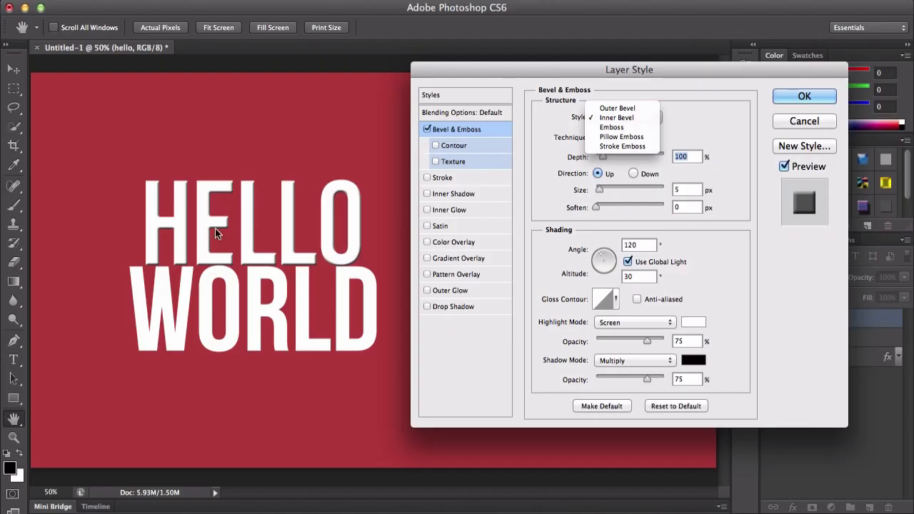
click(613, 115)
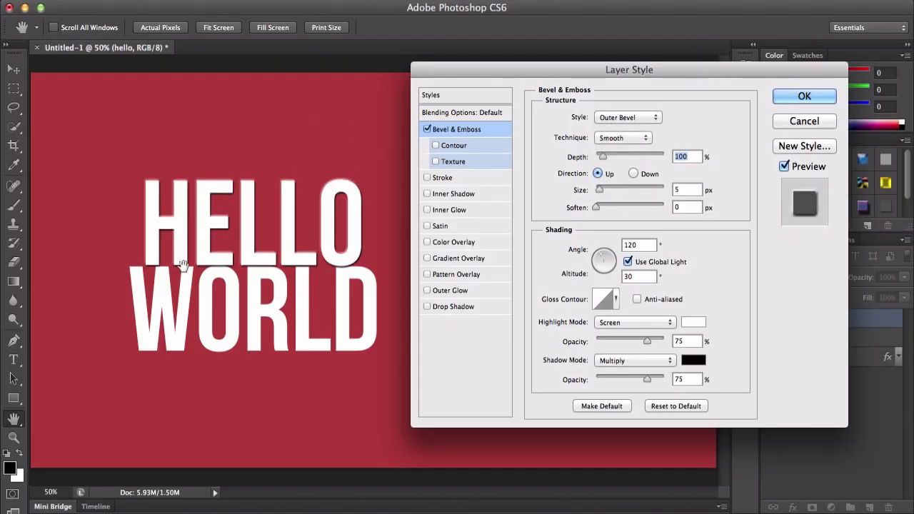
click(628, 117)
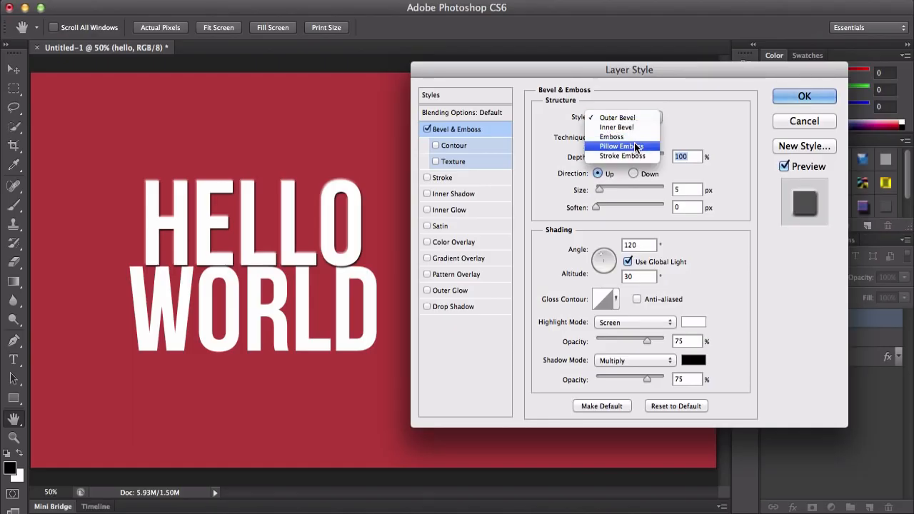
click(639, 134)
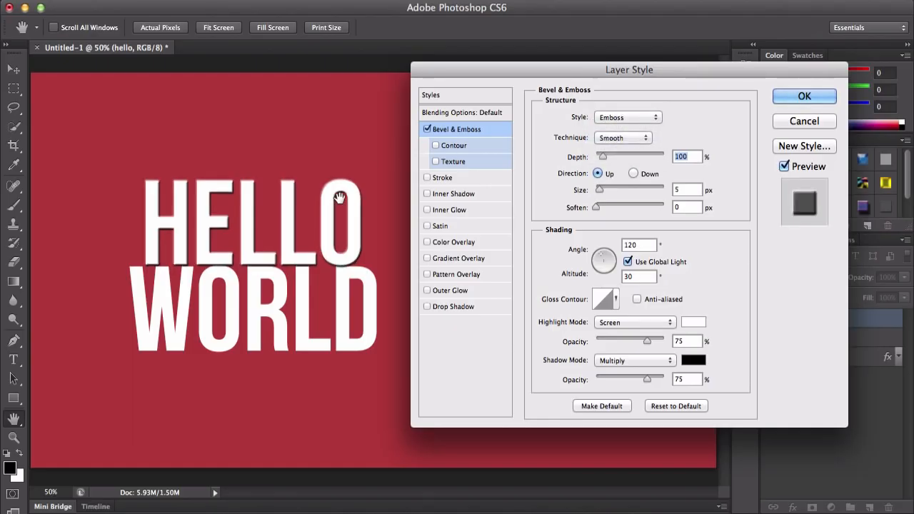
click(635, 117)
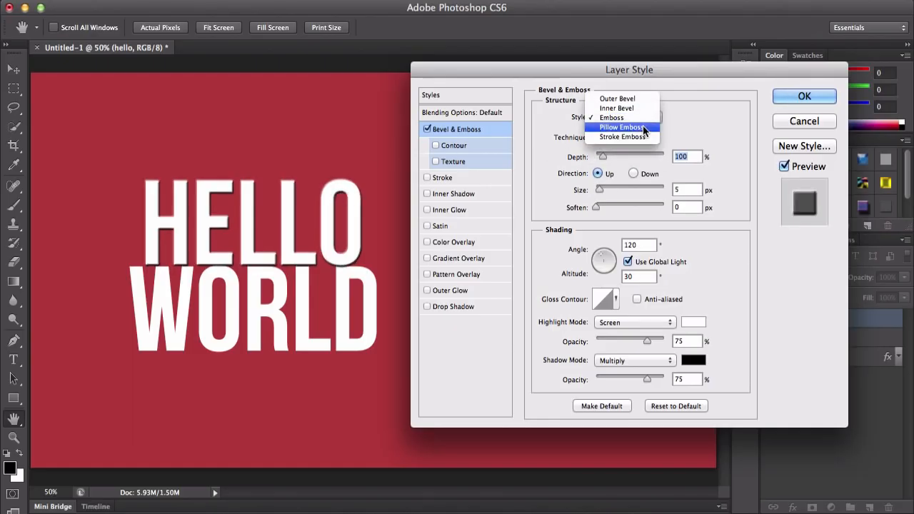
click(643, 126)
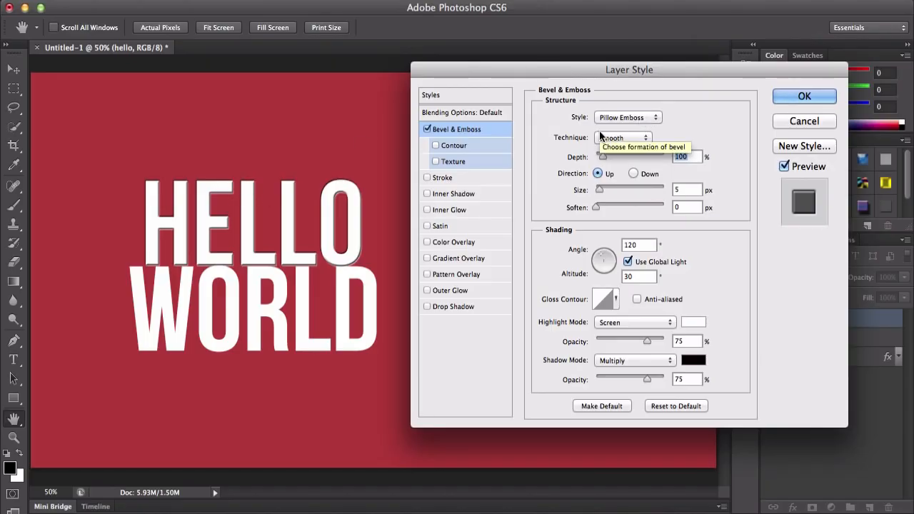
click(627, 117)
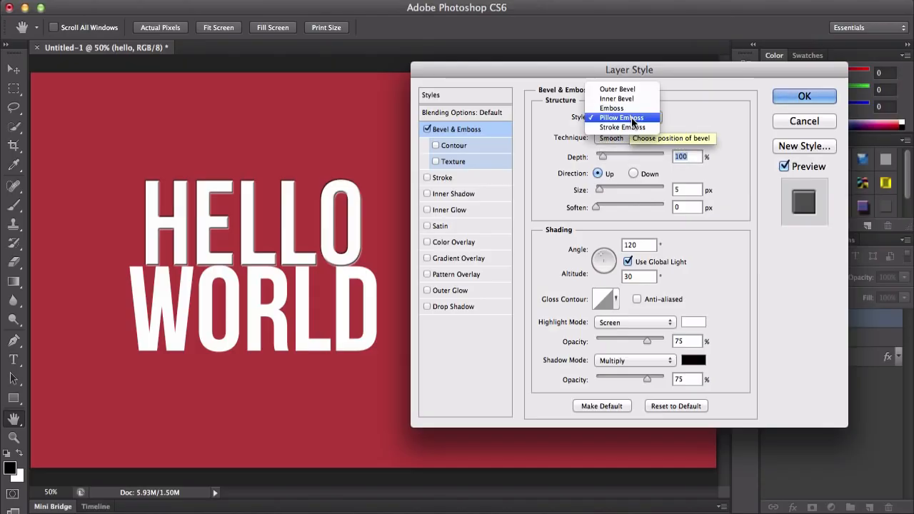
click(633, 130)
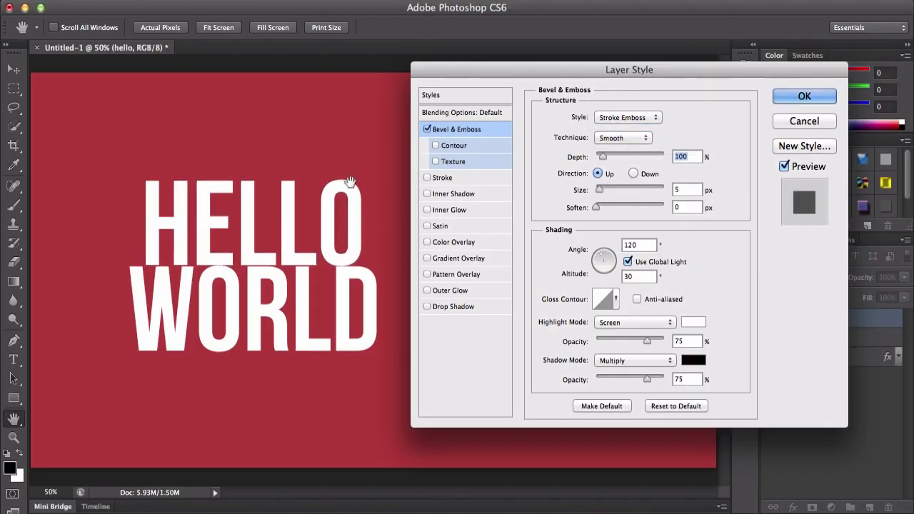
click(650, 119)
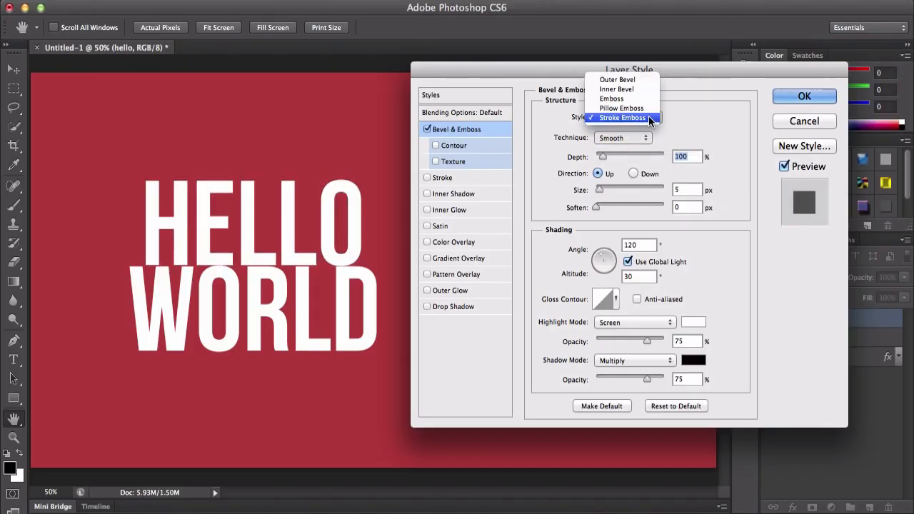
click(628, 80)
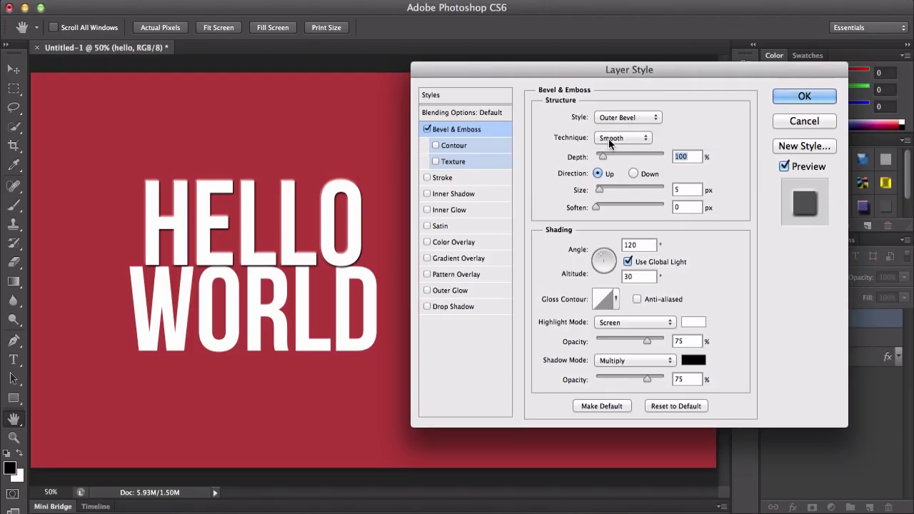
Try the Chisel Soft and Chisel Hard bevel techniques on the hello text, and return the technique to Smooth
click(620, 139)
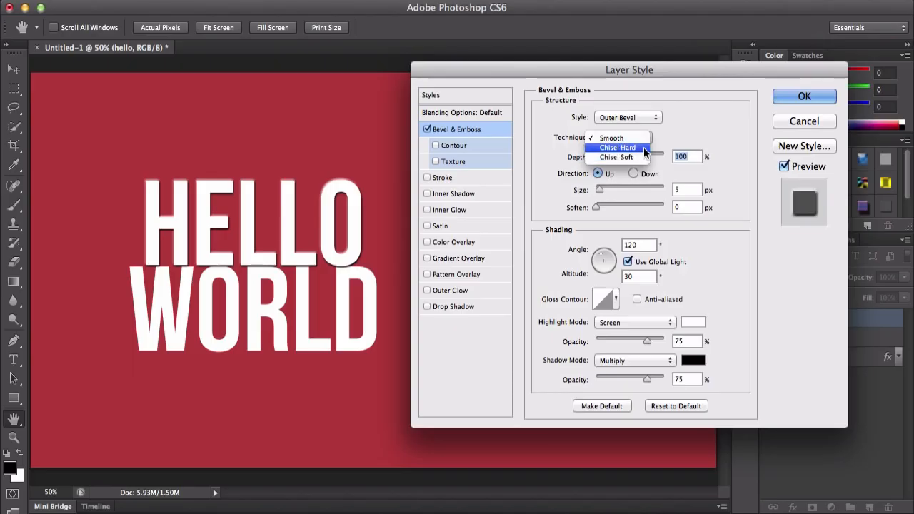
click(637, 156)
click(621, 140)
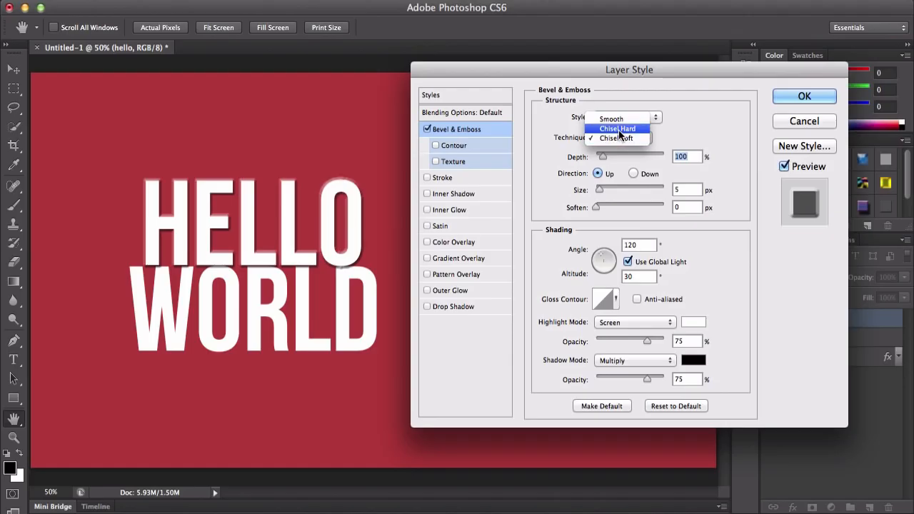
click(619, 130)
click(619, 137)
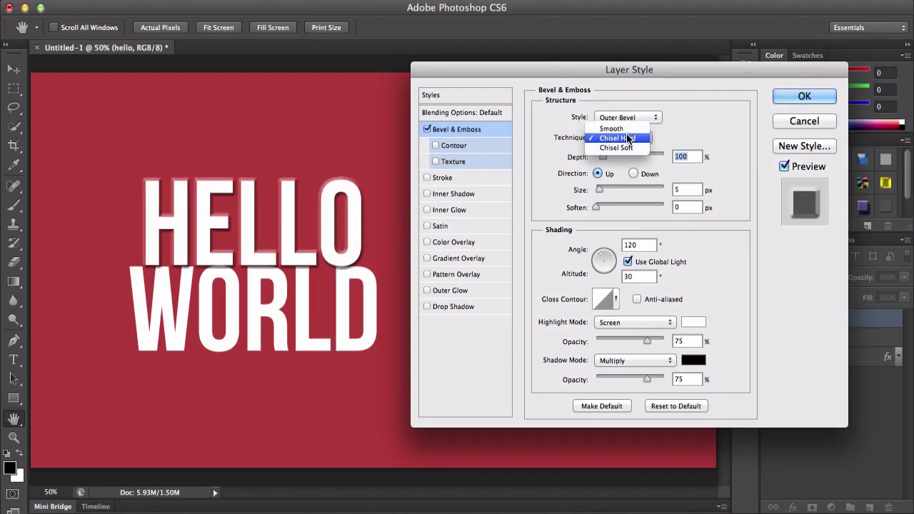
click(618, 129)
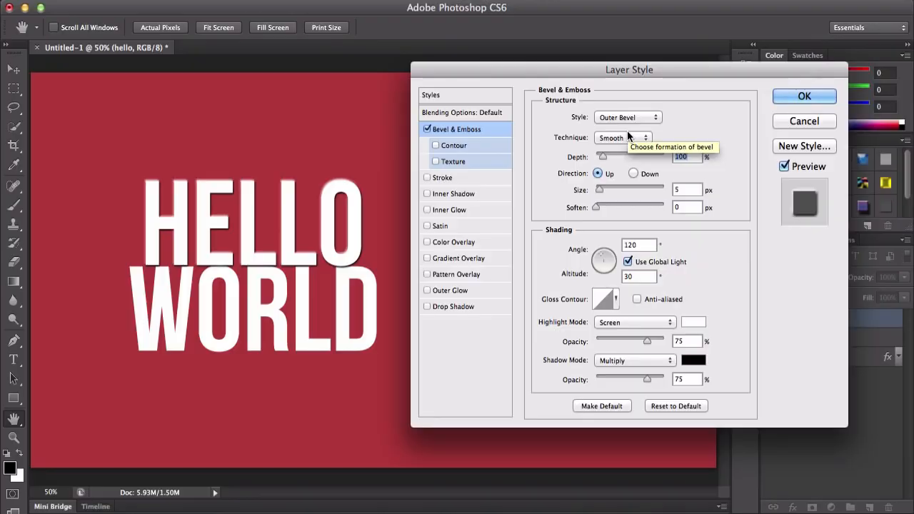
click(618, 138)
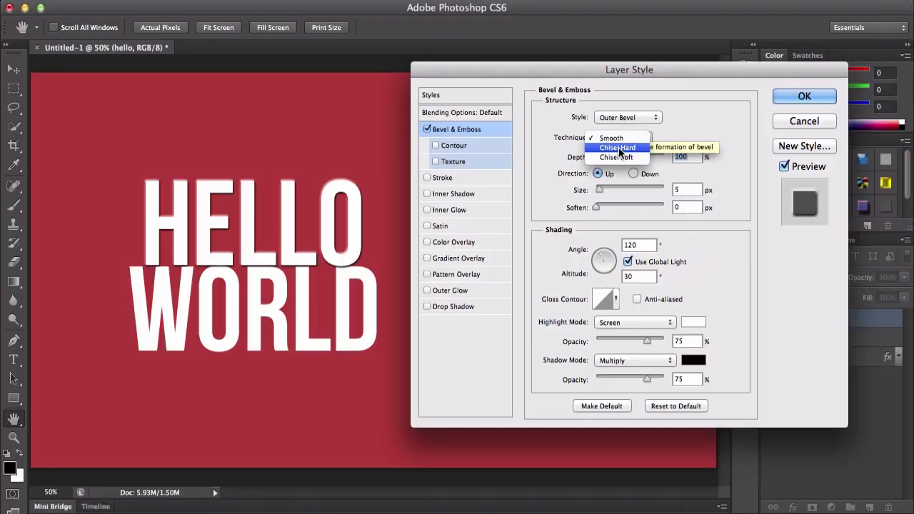
click(665, 130)
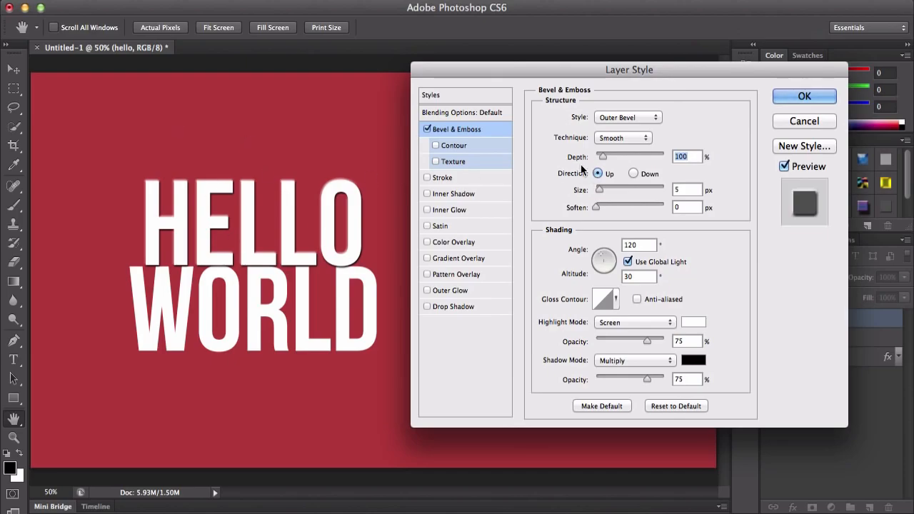
Set the bevel's depth to 199%, direction to Up, size to 16 px and soften to 3 px
drag(603, 157, 682, 157)
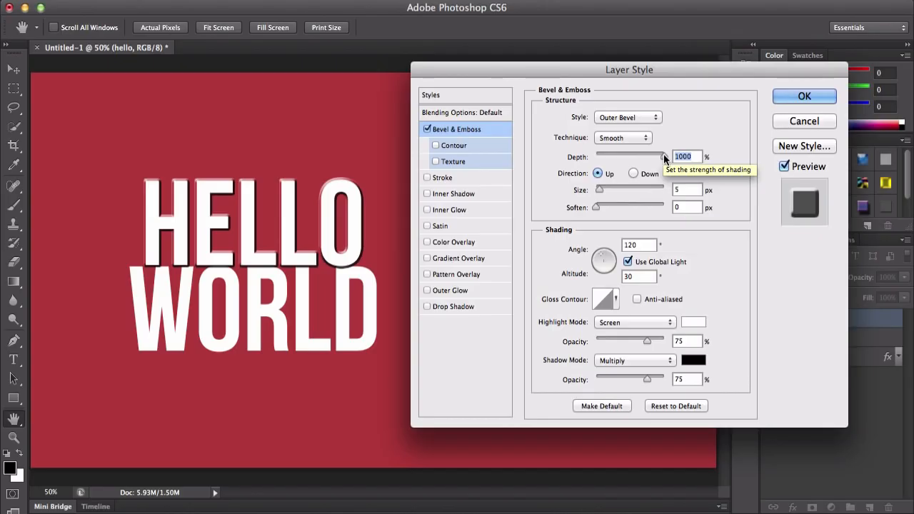
drag(664, 158, 610, 156)
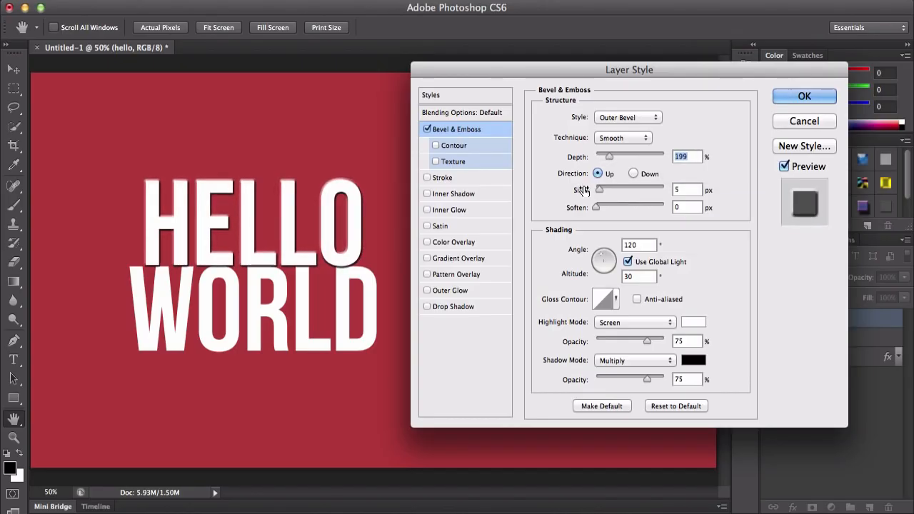
click(633, 174)
click(599, 173)
drag(606, 187, 696, 207)
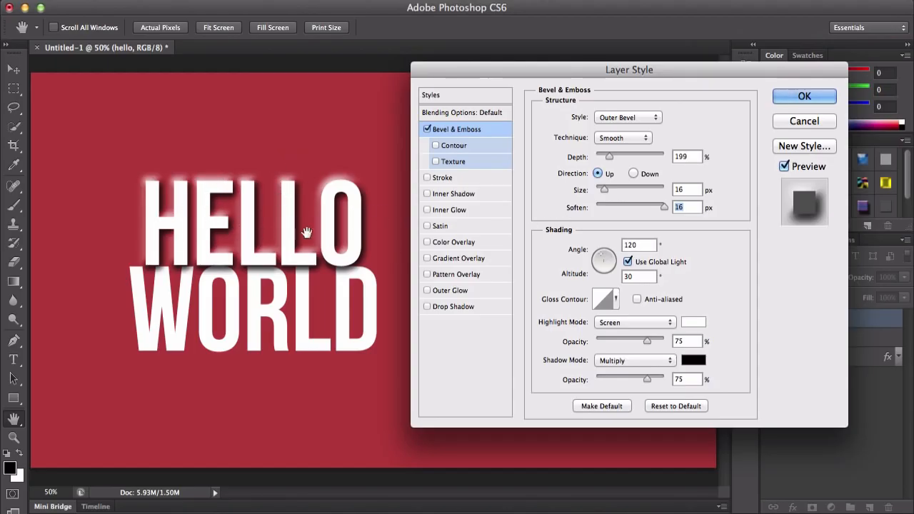
drag(664, 206, 606, 206)
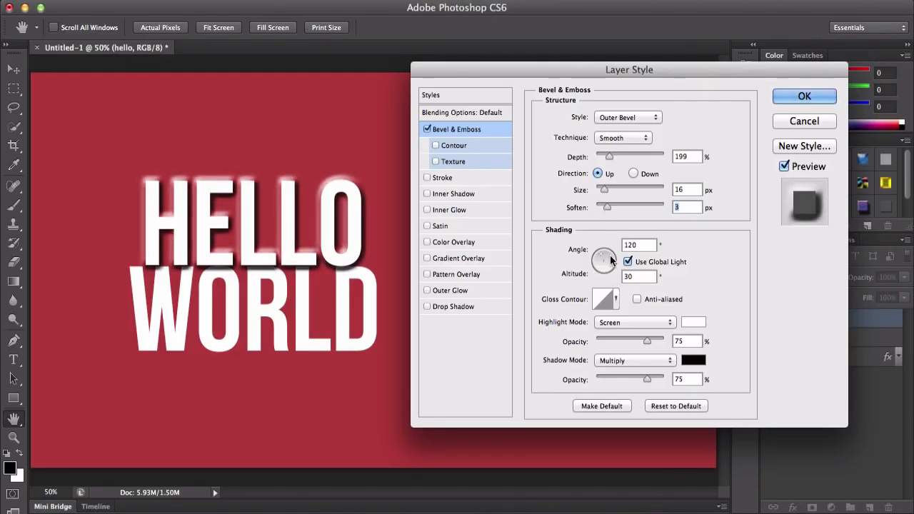
Try shading angles of -53° and 90° with a 37° altitude, comparing the text with the preview off and on
drag(605, 260, 609, 262)
mouse_move(606, 267)
mouse_down()
mouse_move(600, 260)
mouse_move(611, 273)
mouse_up()
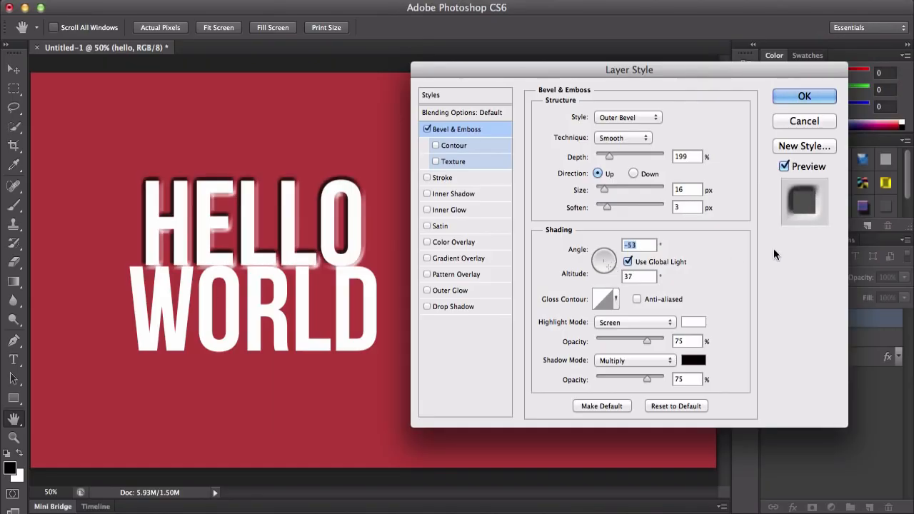
click(785, 166)
click(785, 166)
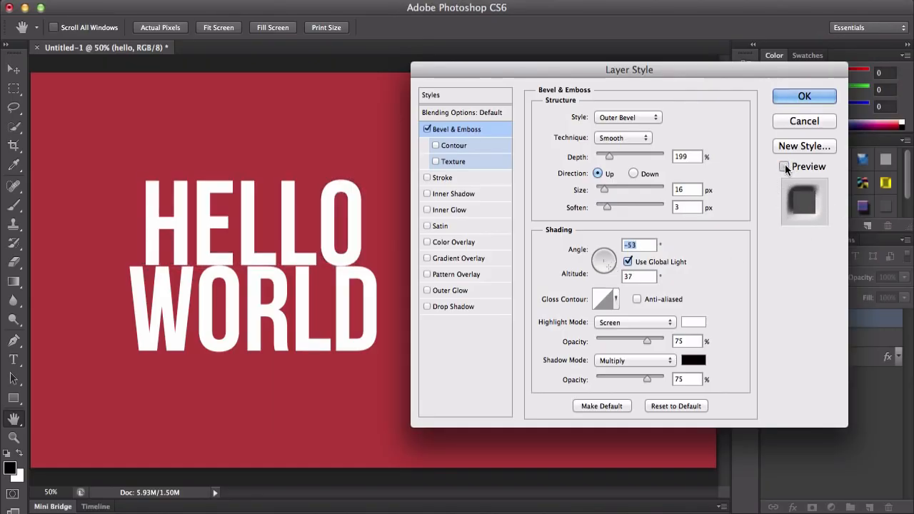
text(90)
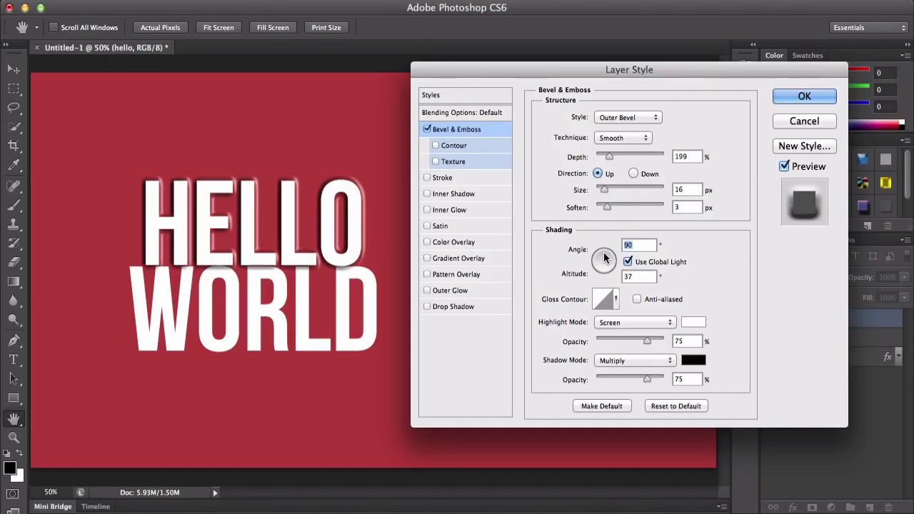
click(795, 166)
Adjust the bevel's light direction to an angle of 31° and an altitude of 58°, with the preview turned back on
mouse_move(607, 259)
mouse_down()
mouse_move(598, 266)
mouse_move(599, 257)
mouse_up()
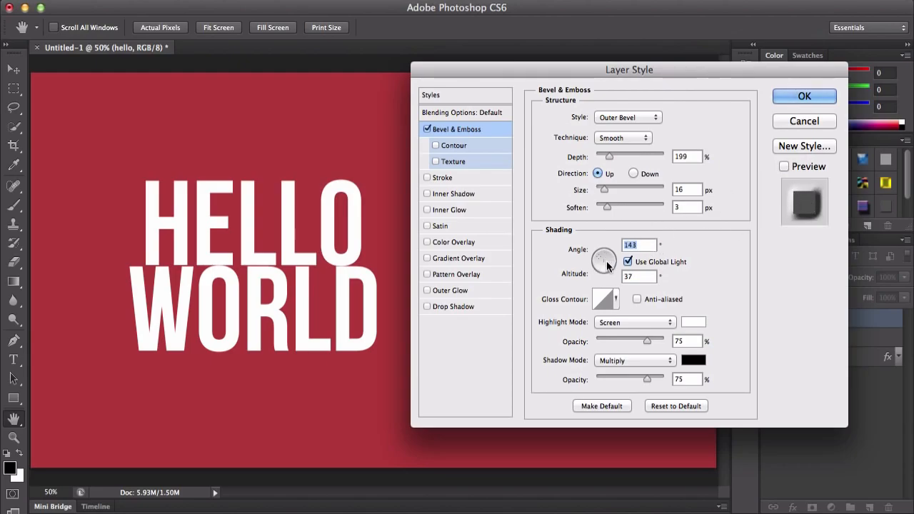
drag(606, 264, 587, 251)
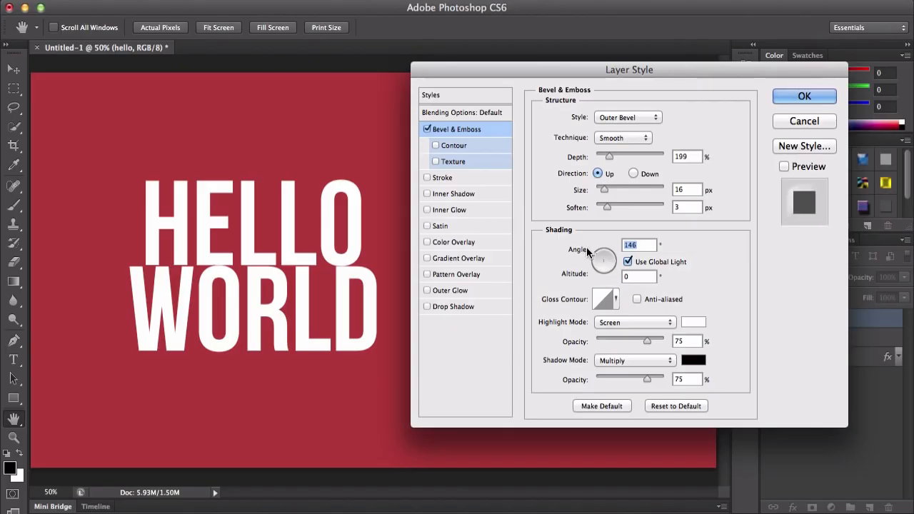
click(785, 166)
drag(604, 262, 612, 266)
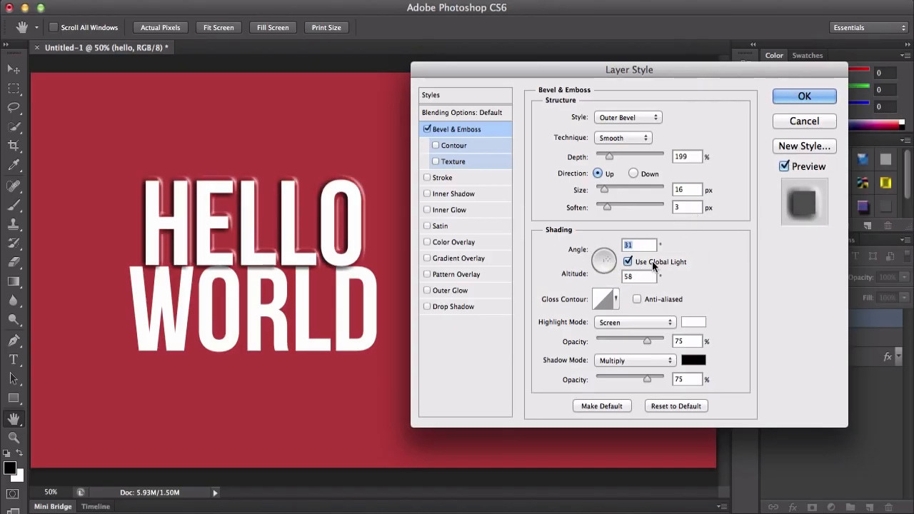
Try a different light direction with Use Global Light off, and switch Use Global Light back on
click(637, 262)
mouse_move(607, 262)
mouse_down()
mouse_move(597, 264)
mouse_move(604, 256)
mouse_move(614, 263)
mouse_move(604, 270)
mouse_move(600, 260)
mouse_up()
click(628, 262)
click(605, 300)
click(418, 205)
drag(418, 205, 463, 226)
click(562, 127)
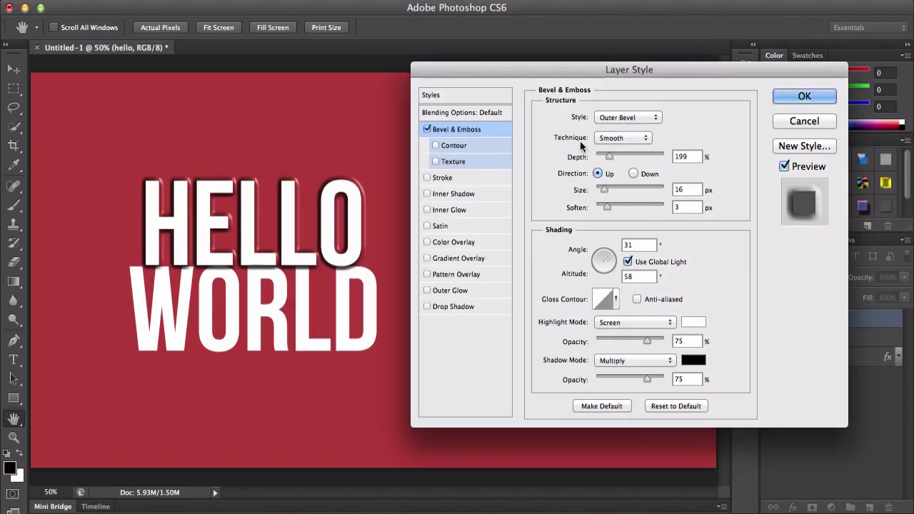
Try several gloss contour presets on the bevel, and switch back to the linear contour
click(617, 299)
click(581, 332)
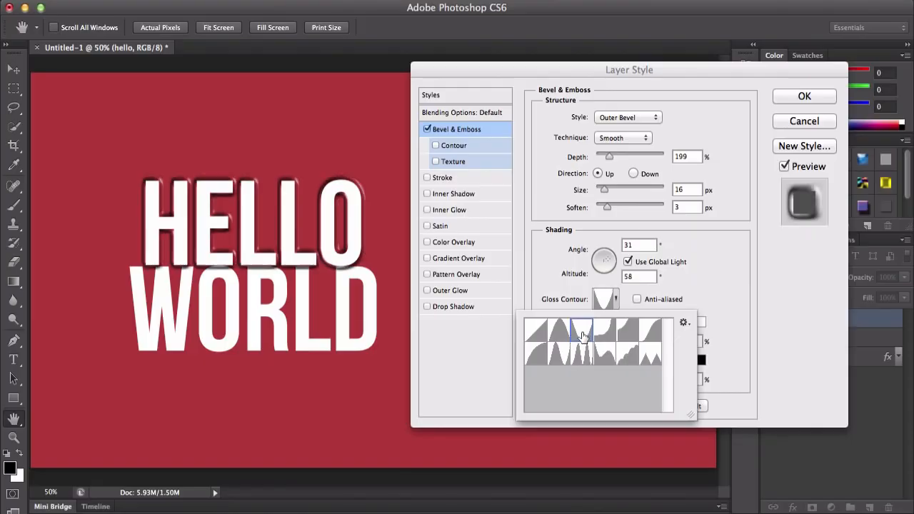
click(582, 353)
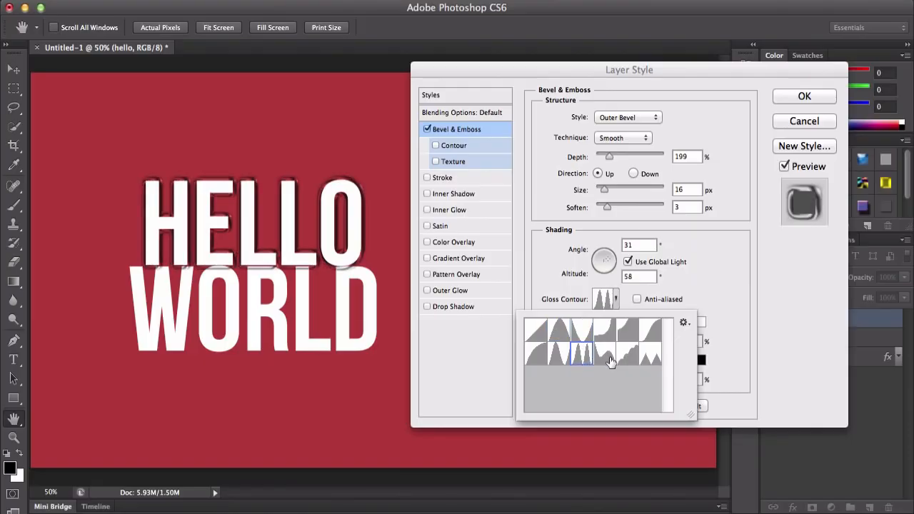
click(629, 353)
click(610, 355)
click(653, 334)
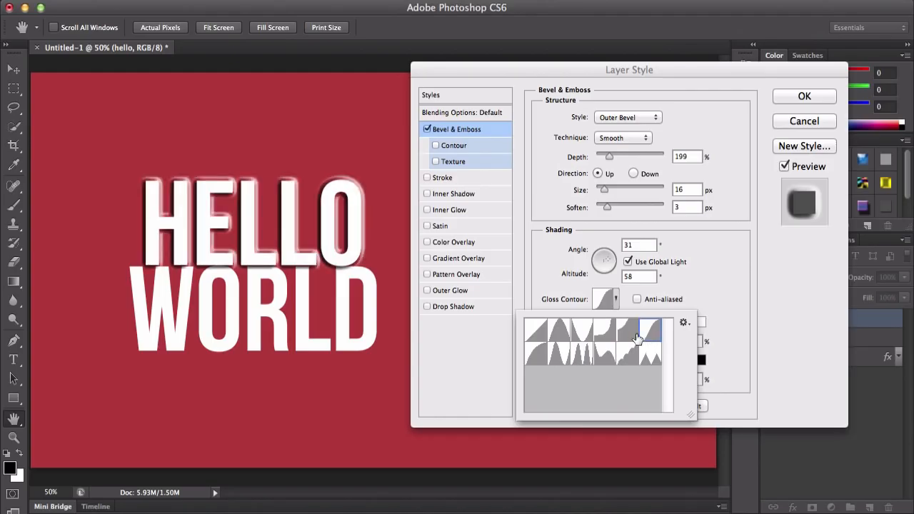
click(632, 336)
click(548, 337)
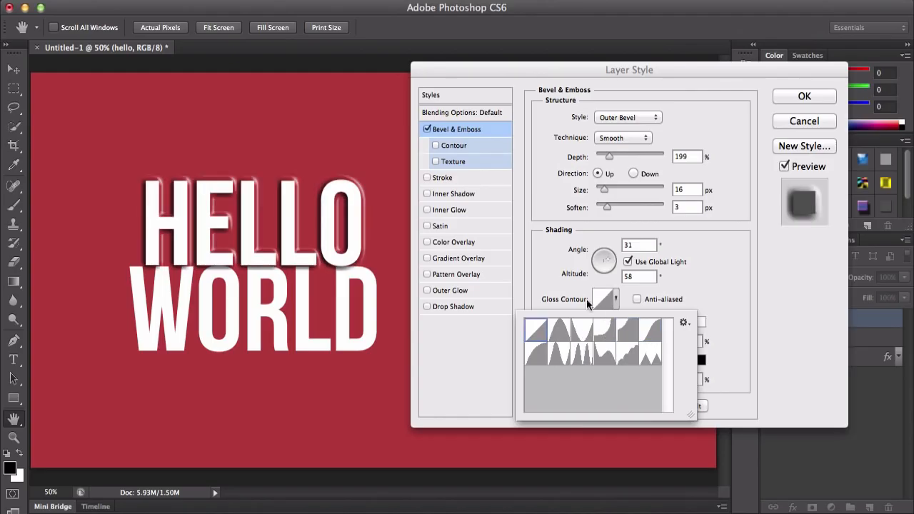
click(589, 306)
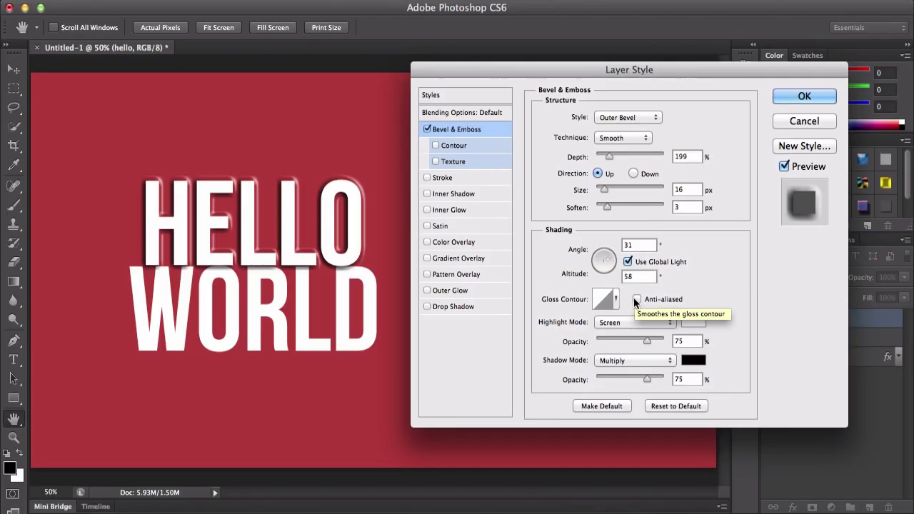
Try Multiply as the bevel's highlight mode, and set it to Normal
click(607, 324)
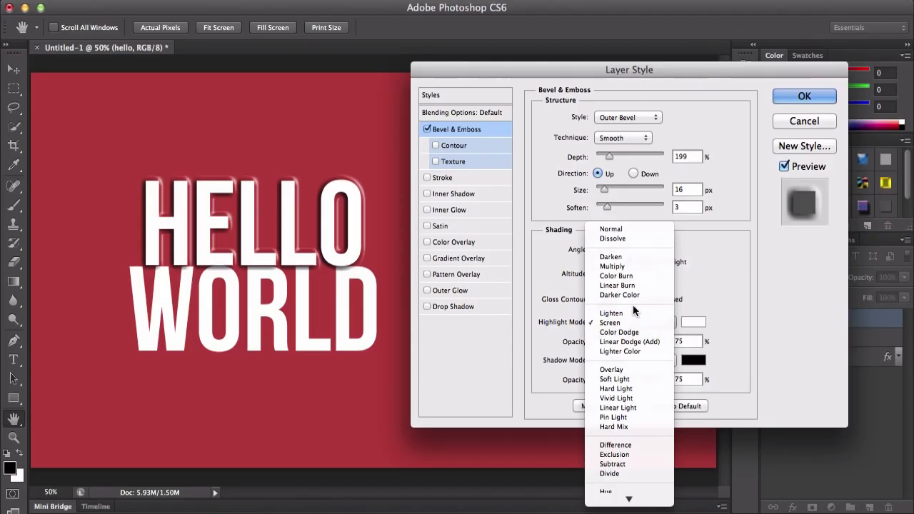
click(620, 257)
click(623, 322)
click(621, 331)
click(621, 320)
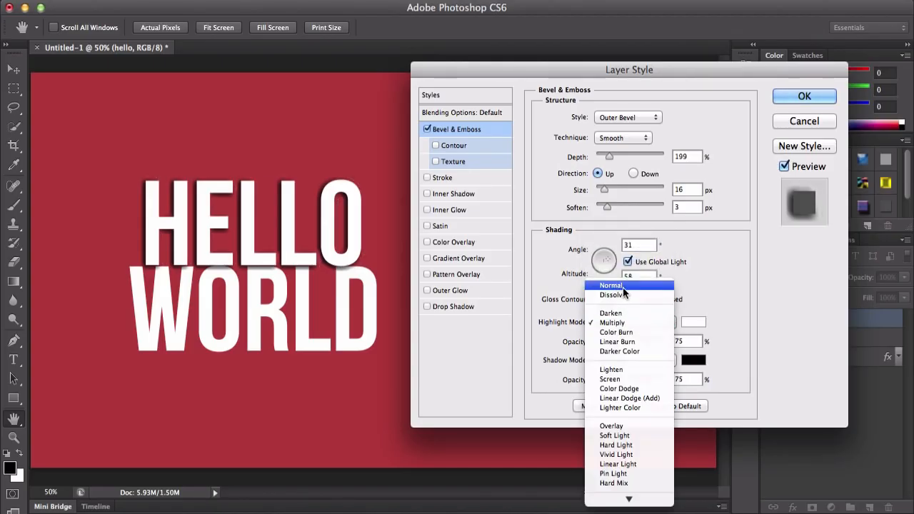
click(613, 285)
Try red and blue shades for the bevel's highlight color, and apply dark blue #00315f
click(693, 321)
click(401, 185)
click(441, 183)
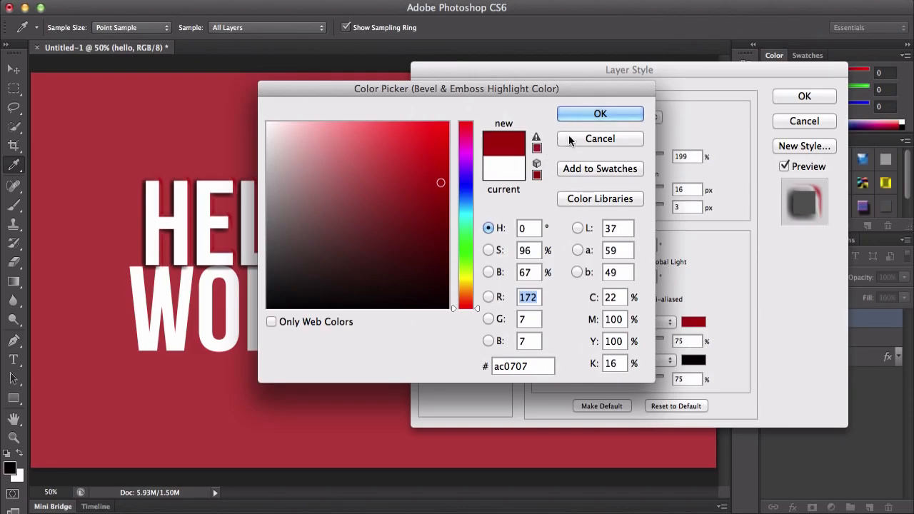
click(449, 239)
click(465, 201)
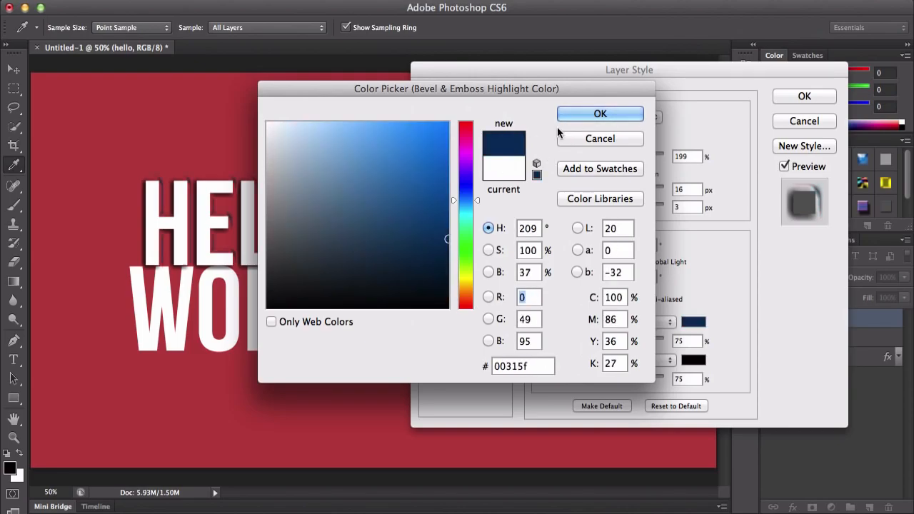
click(594, 119)
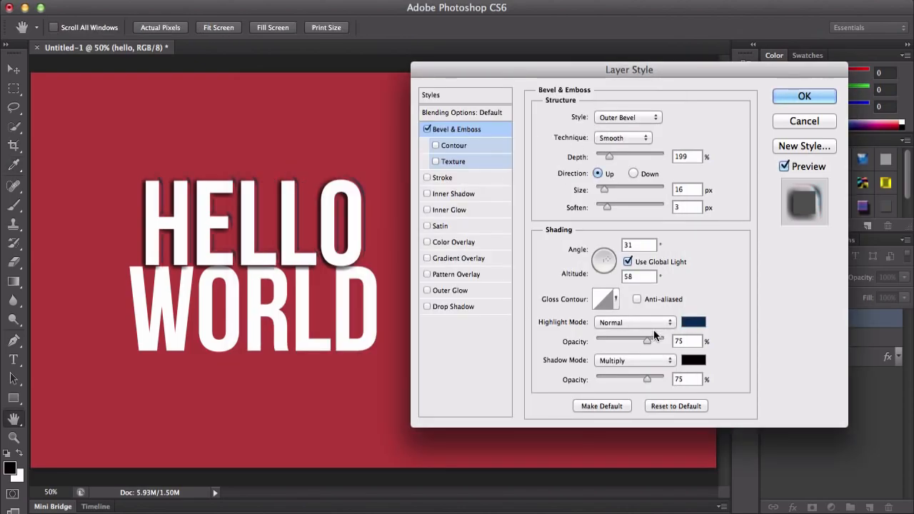
Change the bevel's highlight color to a very dark olive brown
click(693, 322)
mouse_move(475, 244)
mouse_down()
mouse_move(464, 322)
mouse_move(462, 276)
mouse_move(418, 245)
mouse_move(400, 266)
mouse_up()
click(432, 263)
click(604, 114)
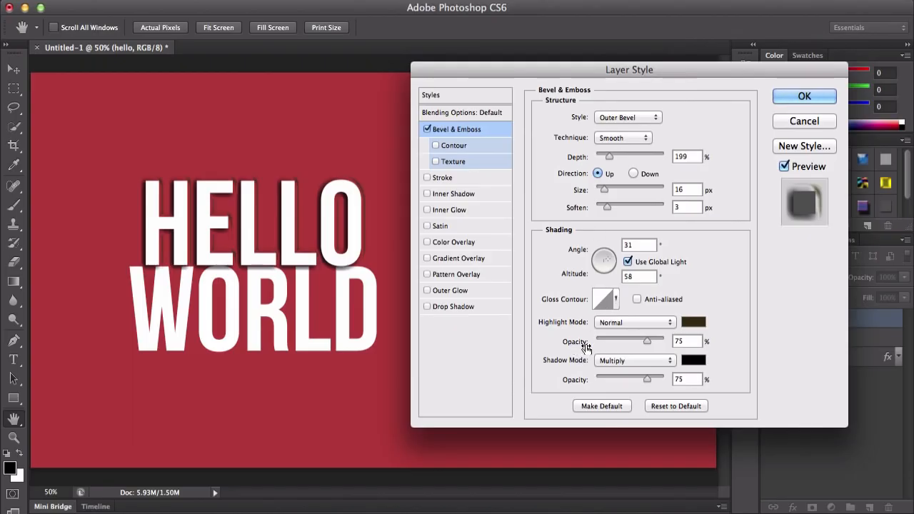
Set the bevel's highlight opacity to 71% and view the available shadow modes, keeping Multiply
click(618, 340)
mouse_move(618, 340)
mouse_down()
mouse_move(639, 341)
mouse_move(631, 342)
mouse_up()
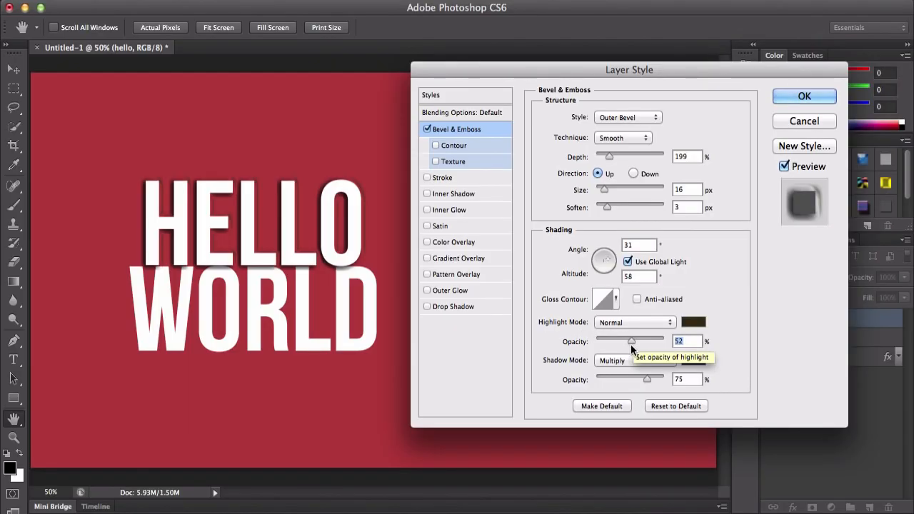
drag(632, 343, 612, 344)
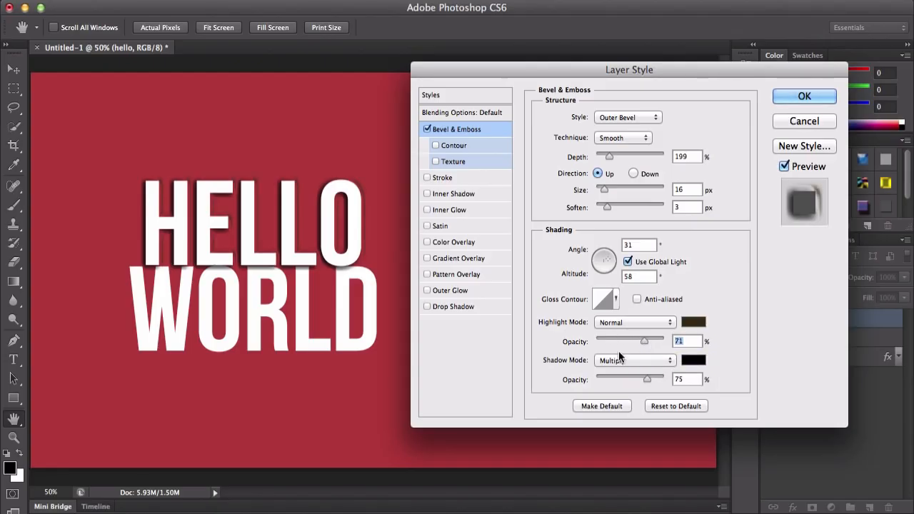
click(619, 360)
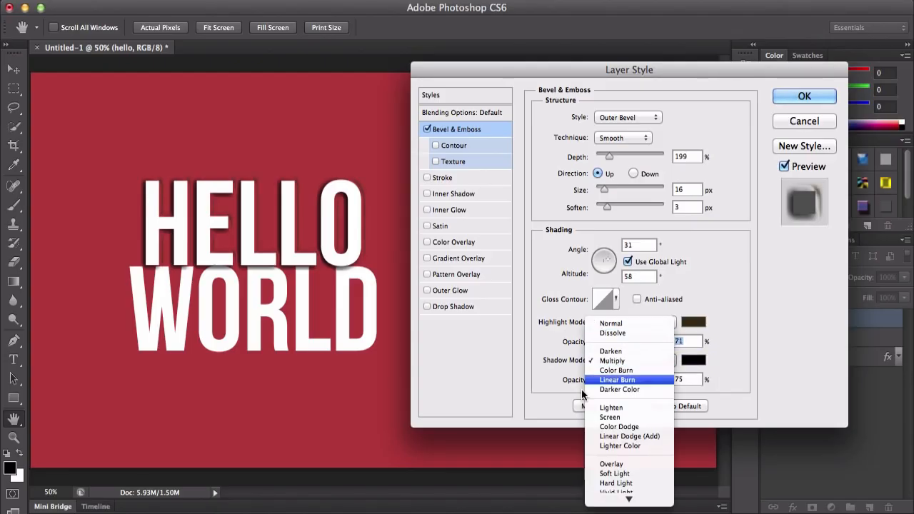
click(555, 379)
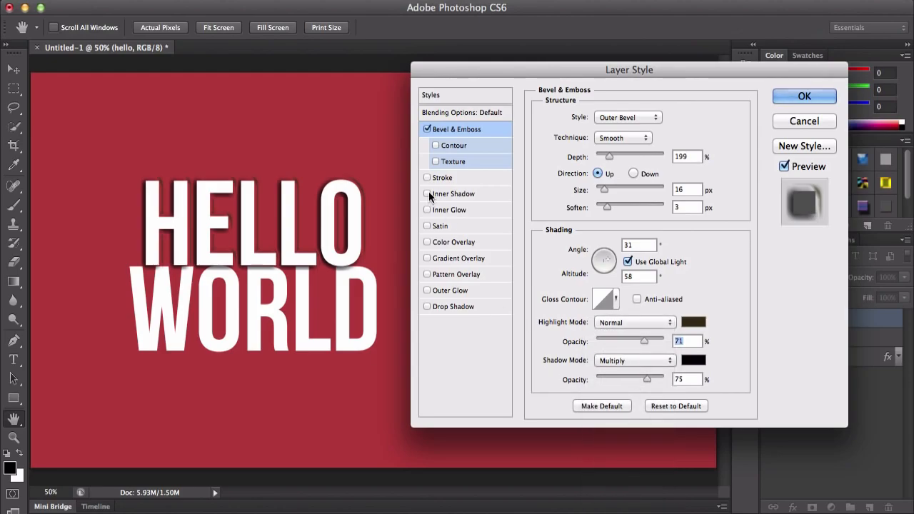
Enable the Contour and Texture options of Bevel & Emboss, and show the texture settings
click(436, 145)
click(465, 144)
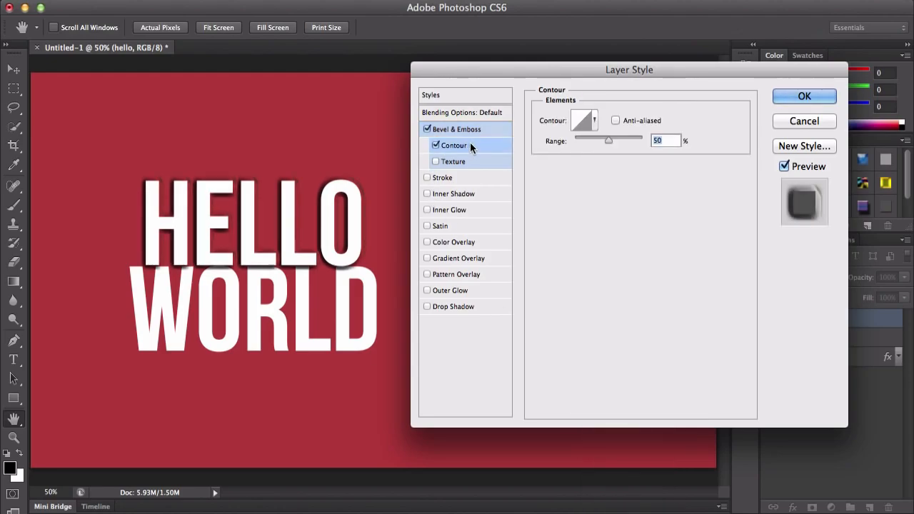
click(472, 158)
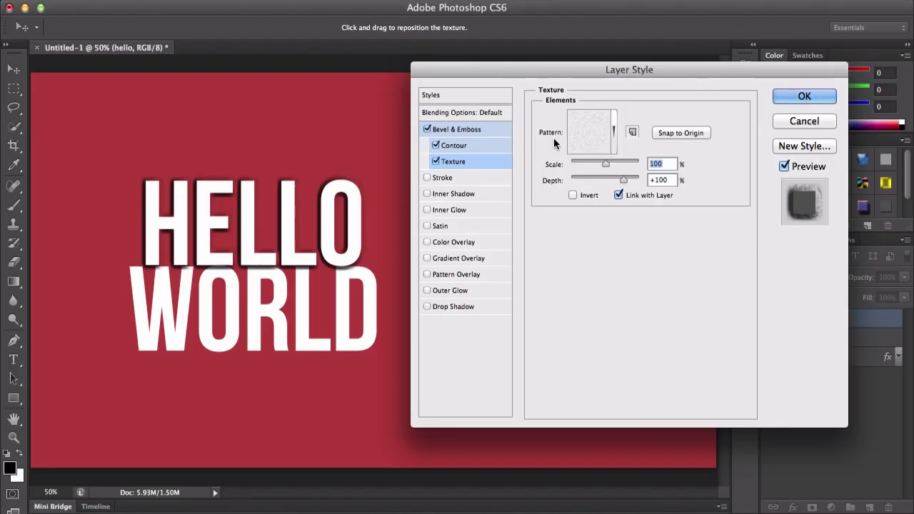
Try each default pattern as the bevel's texture, and select the third, gray horizontally woven one
click(586, 138)
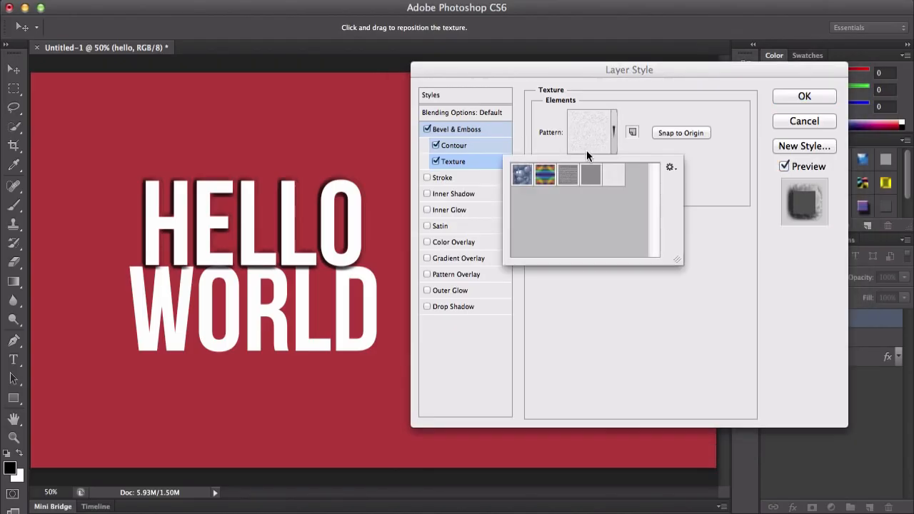
click(529, 181)
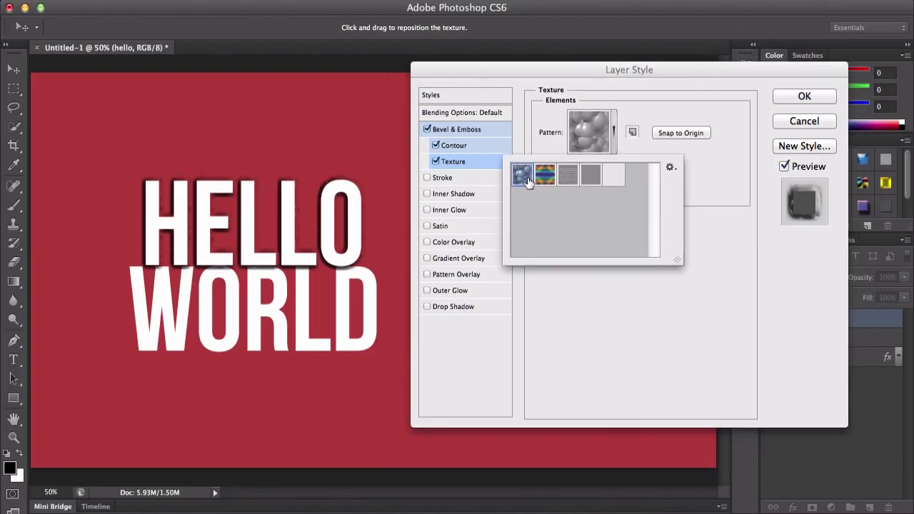
click(543, 180)
click(568, 181)
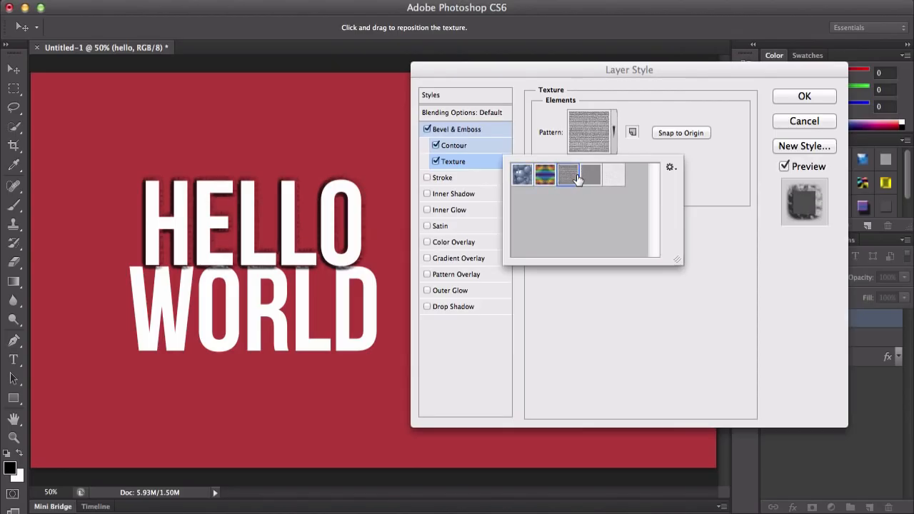
click(591, 176)
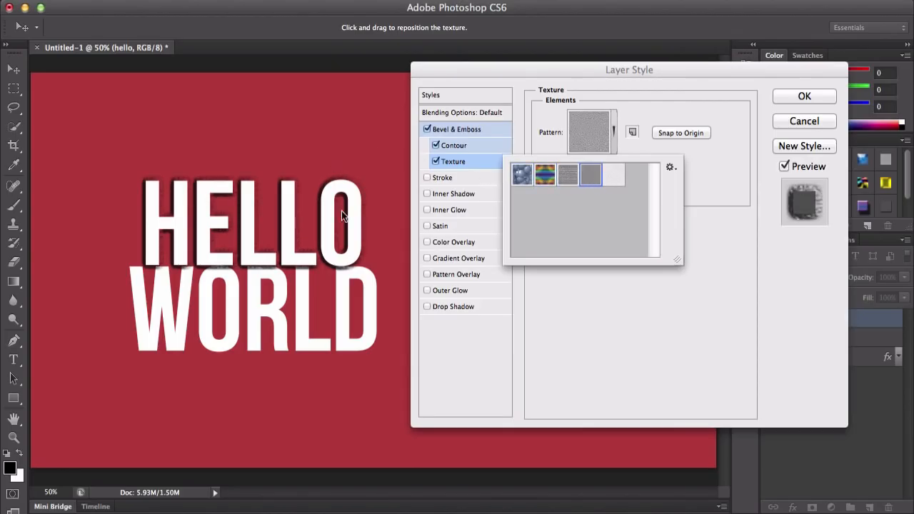
click(613, 178)
click(564, 180)
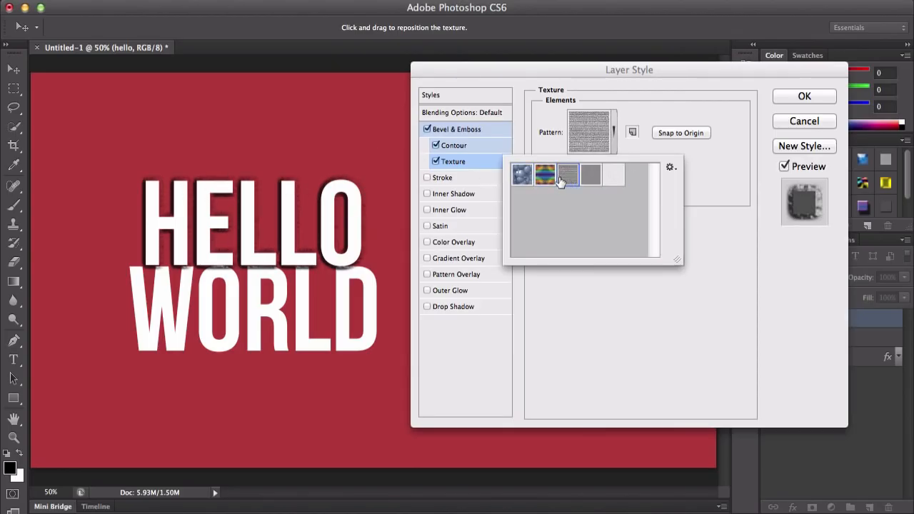
click(670, 169)
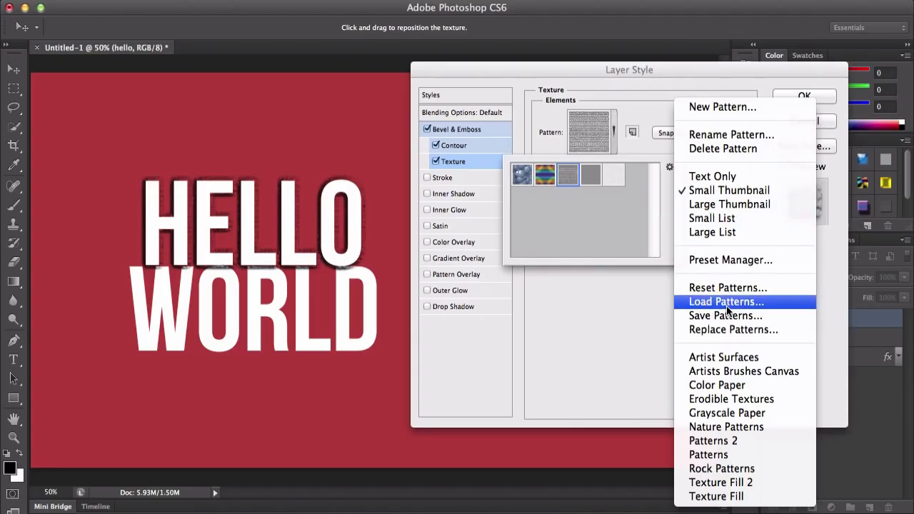
click(726, 302)
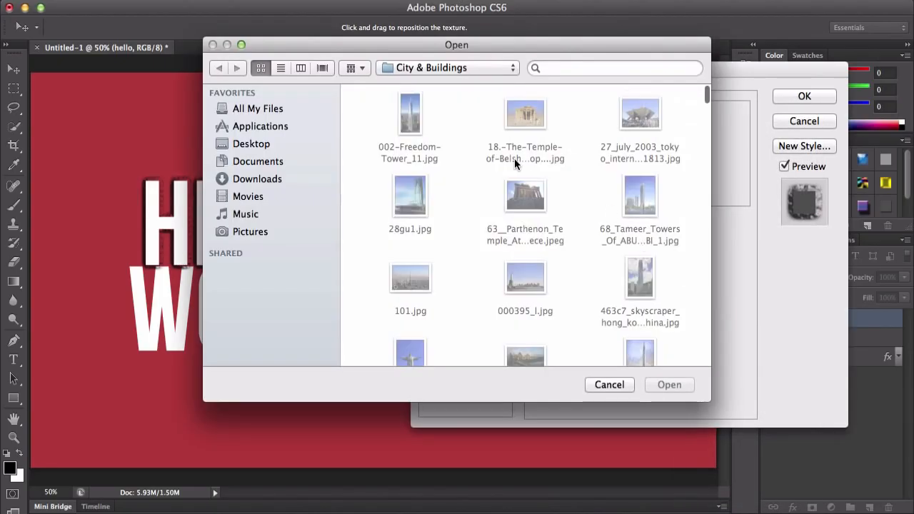
click(607, 384)
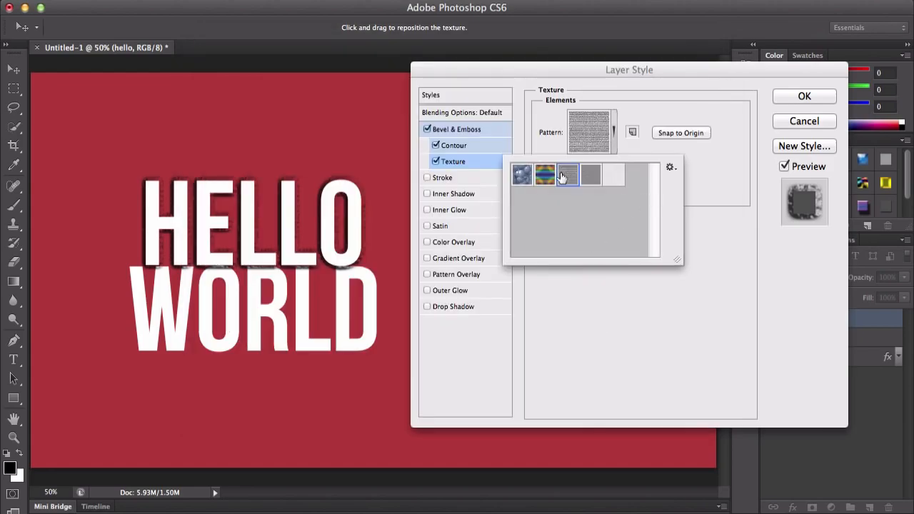
View the pattern presets and preset types in the Preset Manager, and close it without changes
click(669, 169)
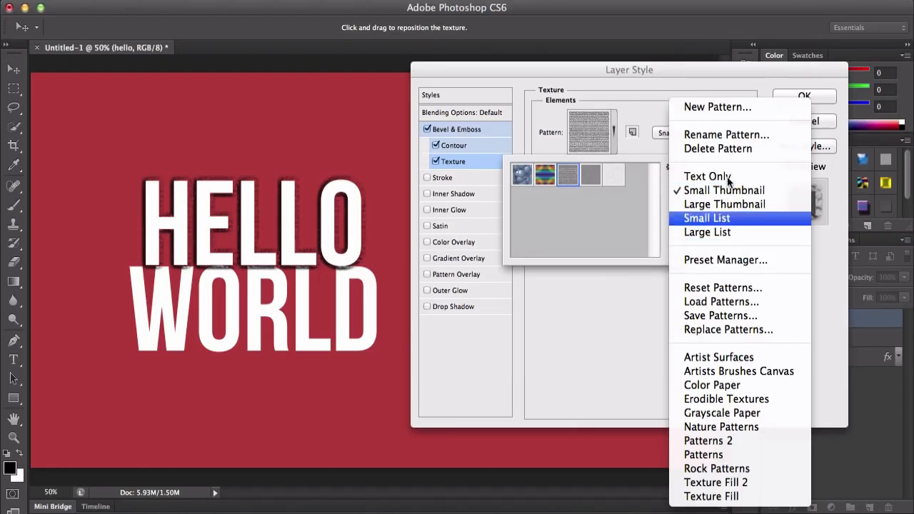
click(746, 261)
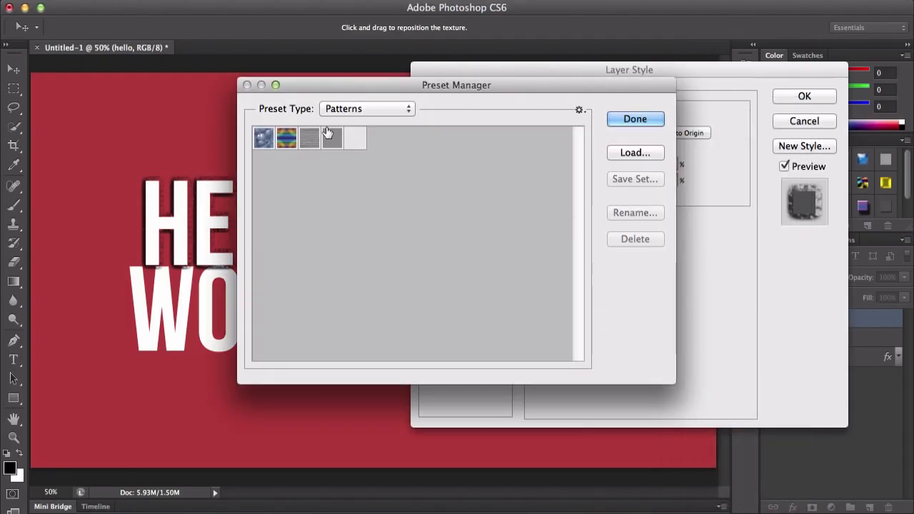
click(397, 109)
click(555, 124)
click(630, 118)
Replace the current texture patterns with the Artist Surfaces set
click(607, 146)
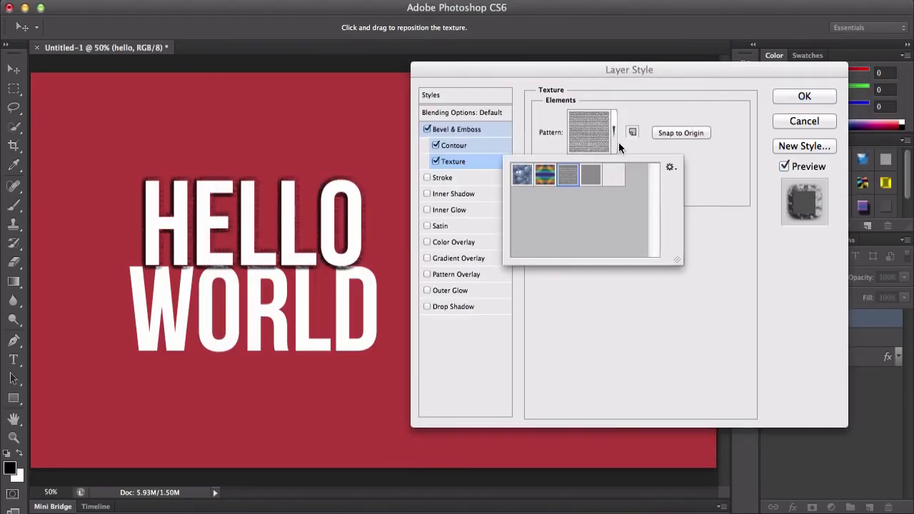
click(670, 168)
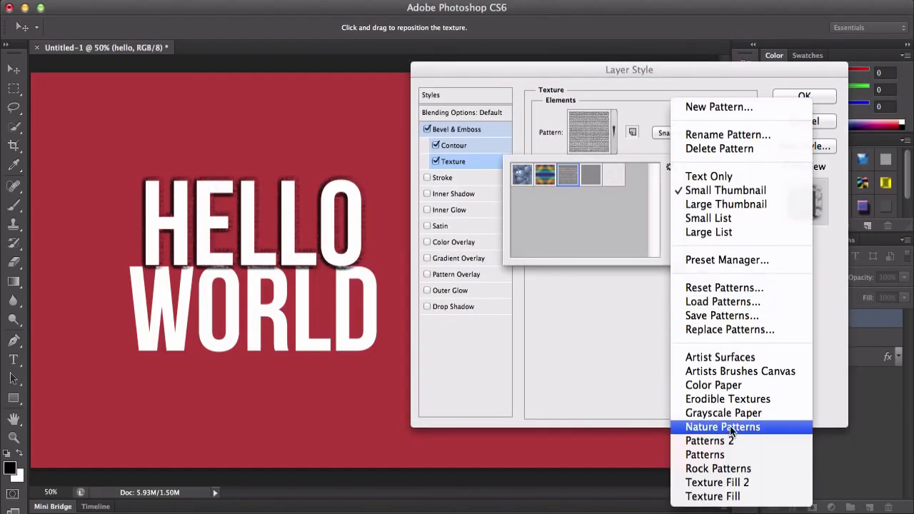
click(719, 360)
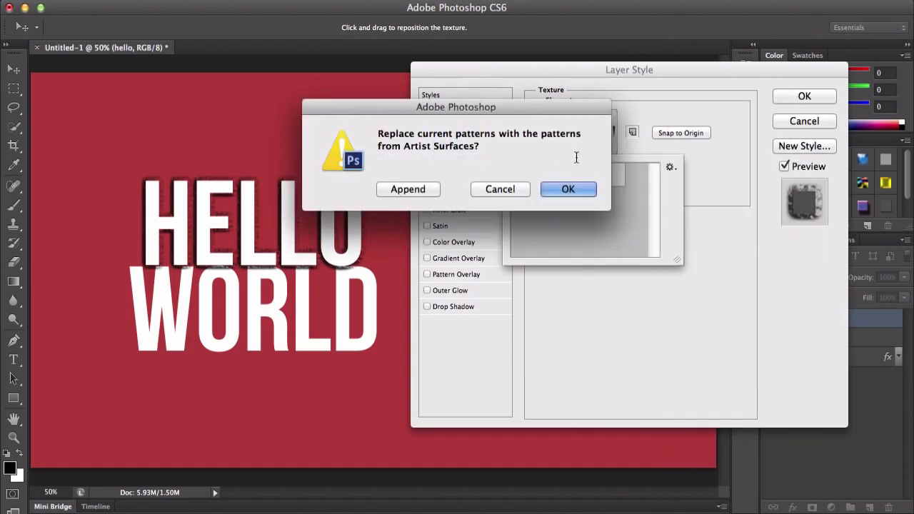
click(563, 189)
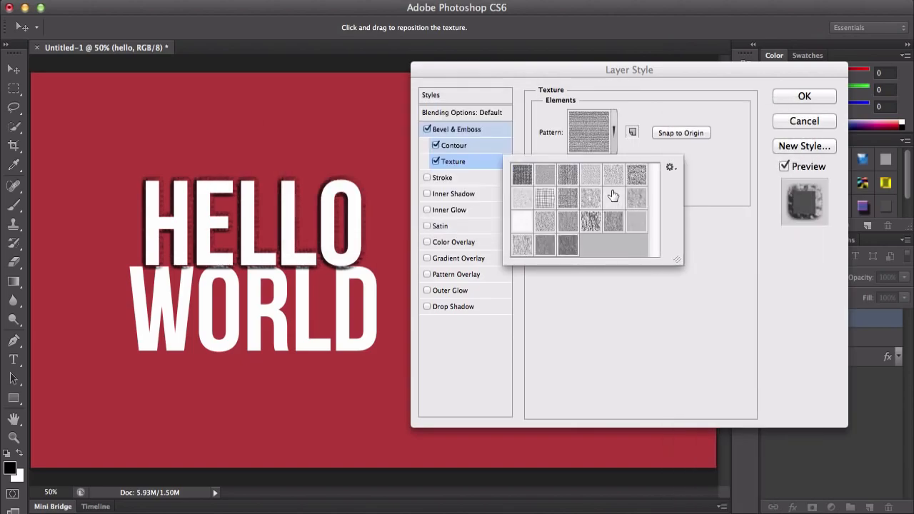
Try several Artist Surfaces patterns as the bevel's texture, and choose the crosshatched grid pattern
click(590, 220)
click(568, 206)
click(551, 205)
click(542, 176)
click(548, 196)
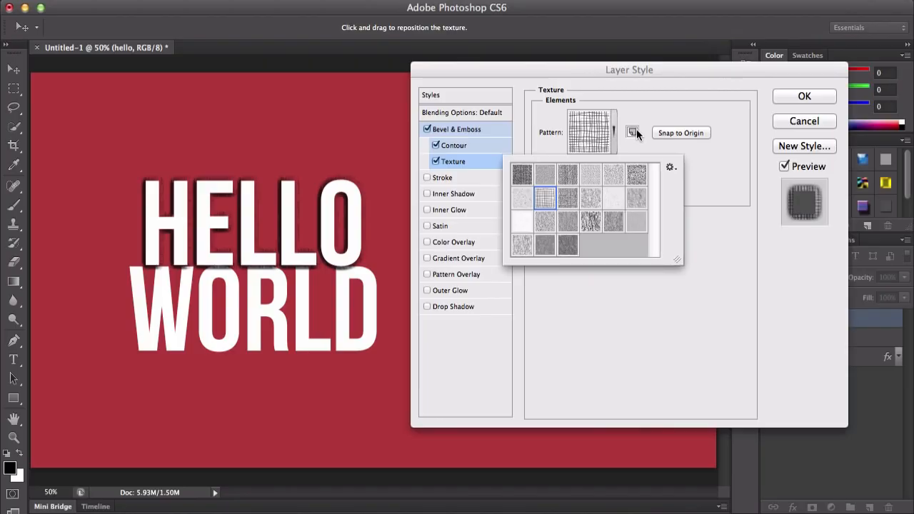
click(671, 168)
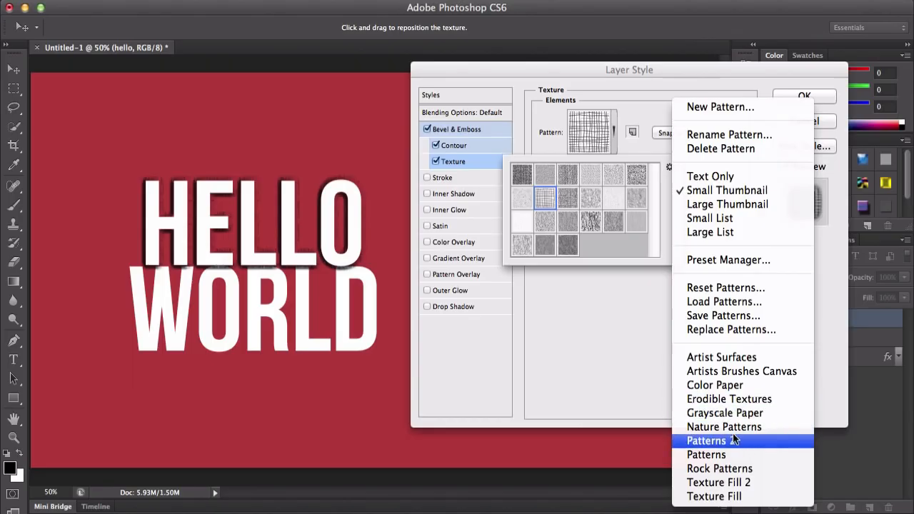
click(619, 311)
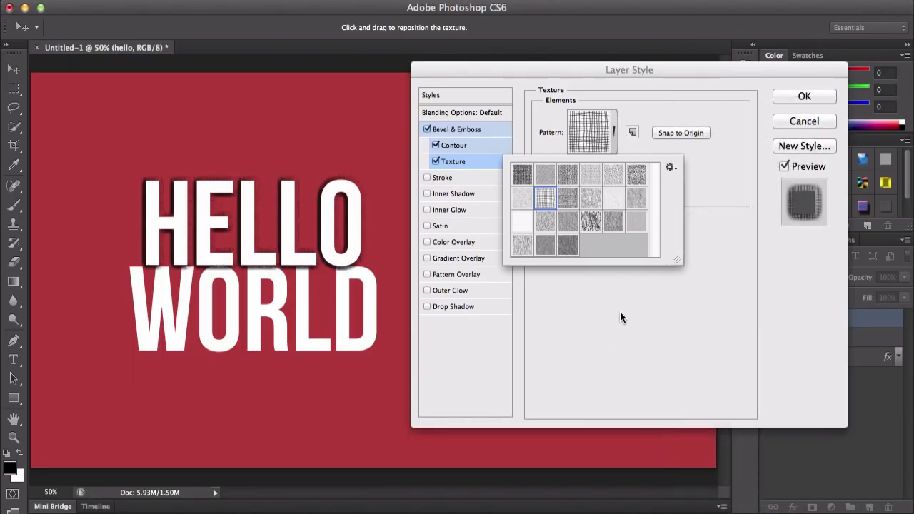
click(690, 175)
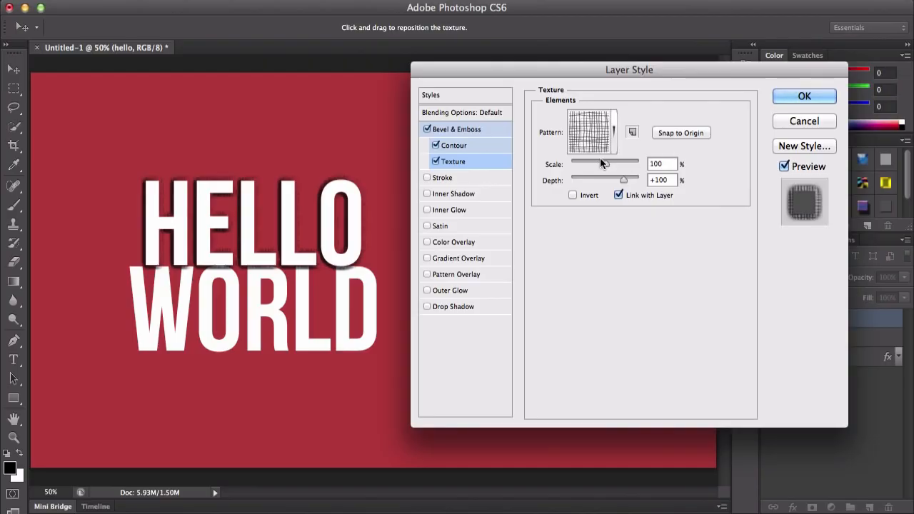
Set the bevel texture's scale to 79% and depth to +47%, and turn off Bevel & Emboss
drag(604, 163, 613, 180)
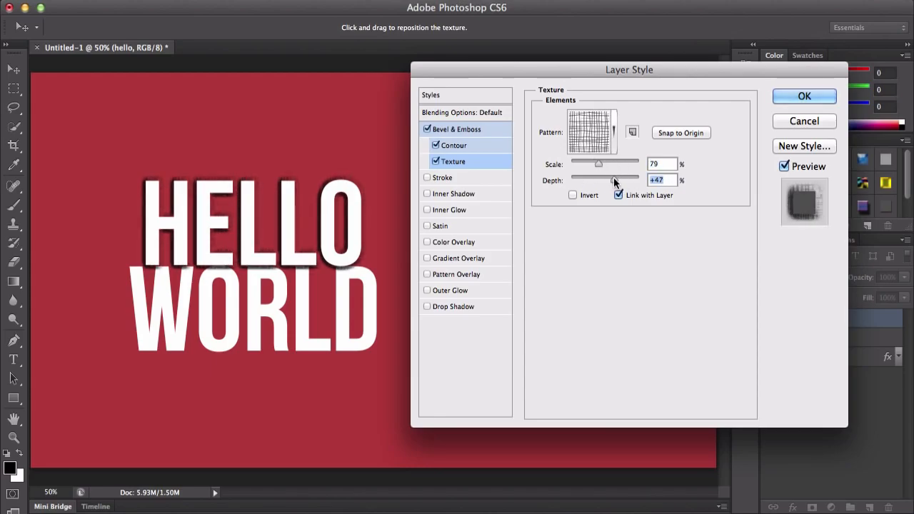
click(427, 129)
Add a Stroke effect to the HELLO text, trying a size of 16 px and reducing it to 10 px
click(446, 177)
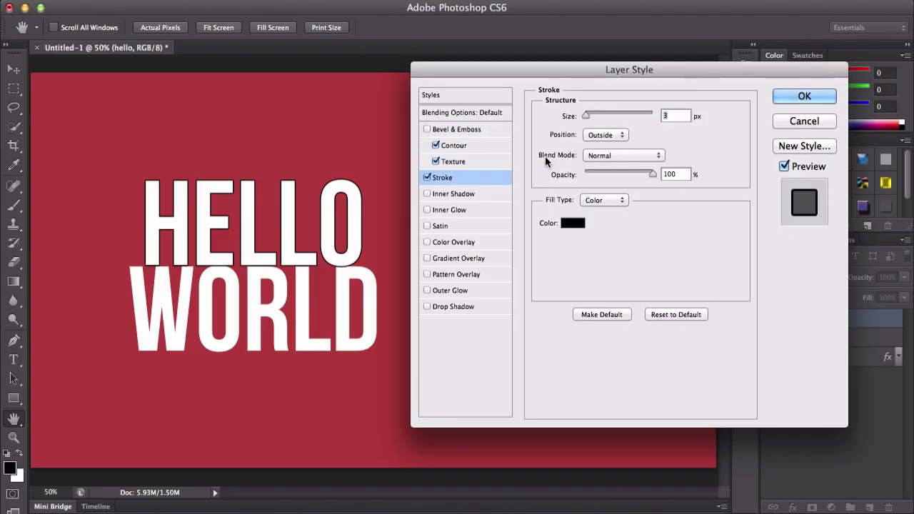
click(590, 115)
drag(590, 114, 592, 115)
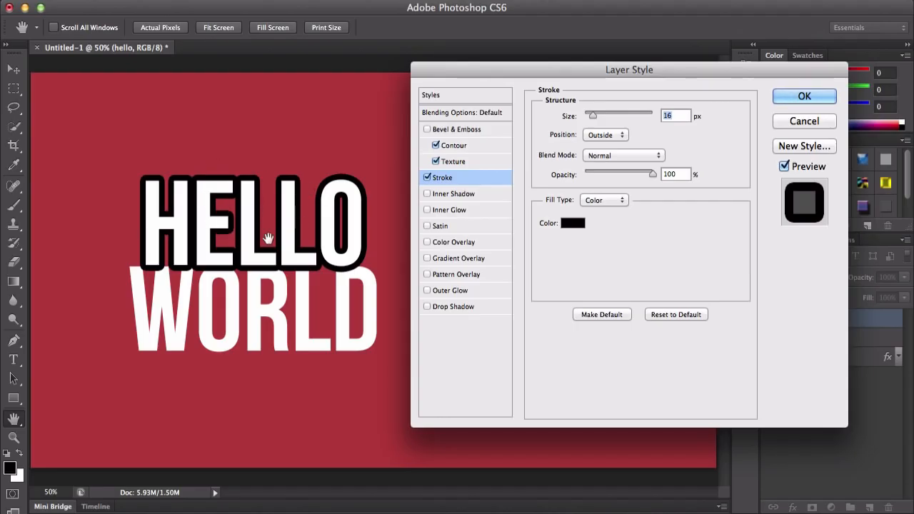
mouse_move(595, 116)
mouse_down()
mouse_move(612, 115)
mouse_move(591, 114)
mouse_up()
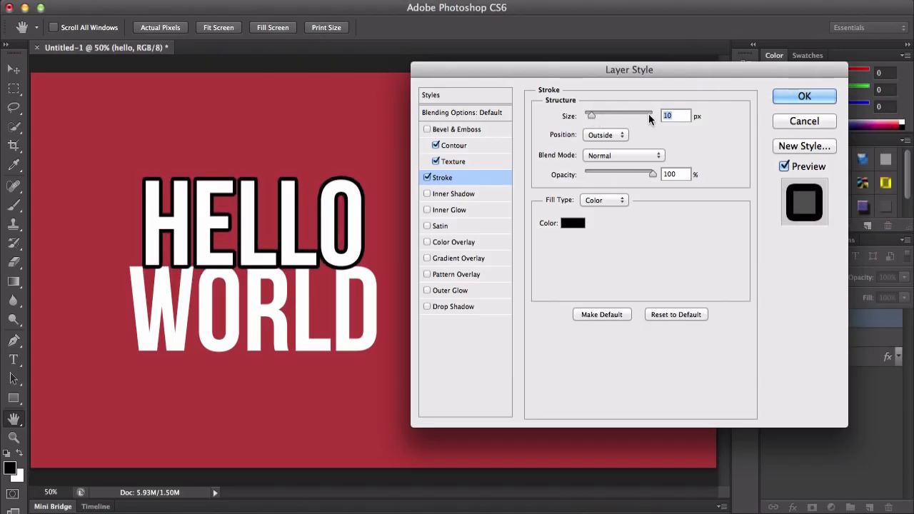
Try larger stroke sizes up to 50 px, and settle on a stroke size of 21 px
key(shift+Up)
key(shift+Up)
key(shift+Up)
key(shift+Up)
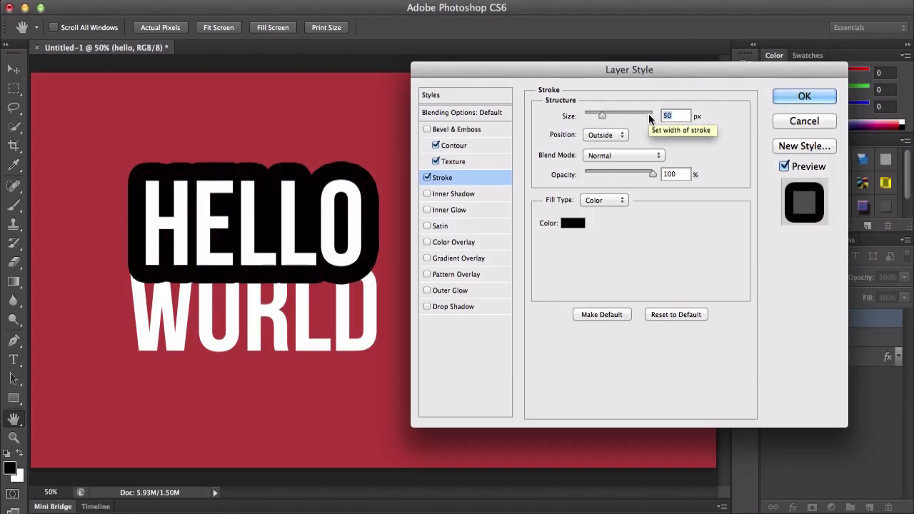
key(Down)
key(Down)
key(Down)
key(Down)
key(Down)
key(Down)
key(Down)
key(Down)
key(Down)
key(Down)
key(Down)
key(Down)
key(Down)
key(Down)
key(Down)
key(Down)
key(Down)
key(Down)
key(Down)
key(Down)
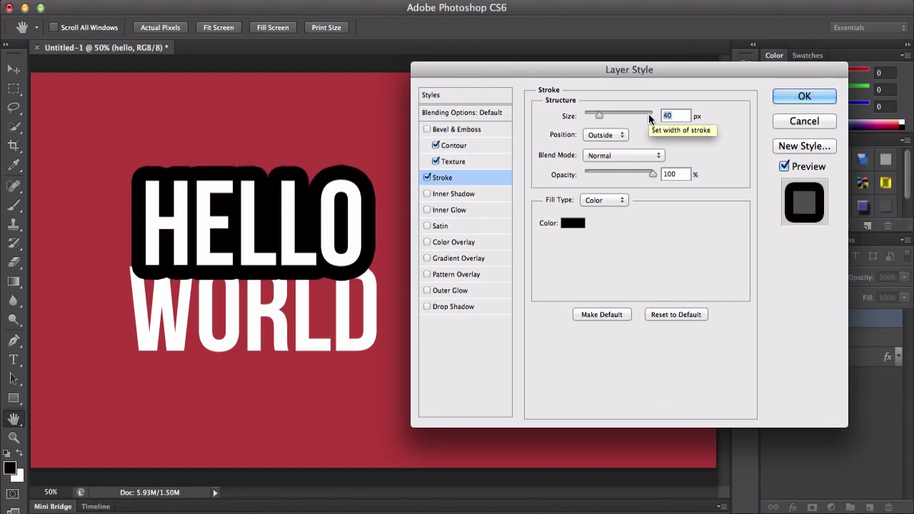
key(shift+Up)
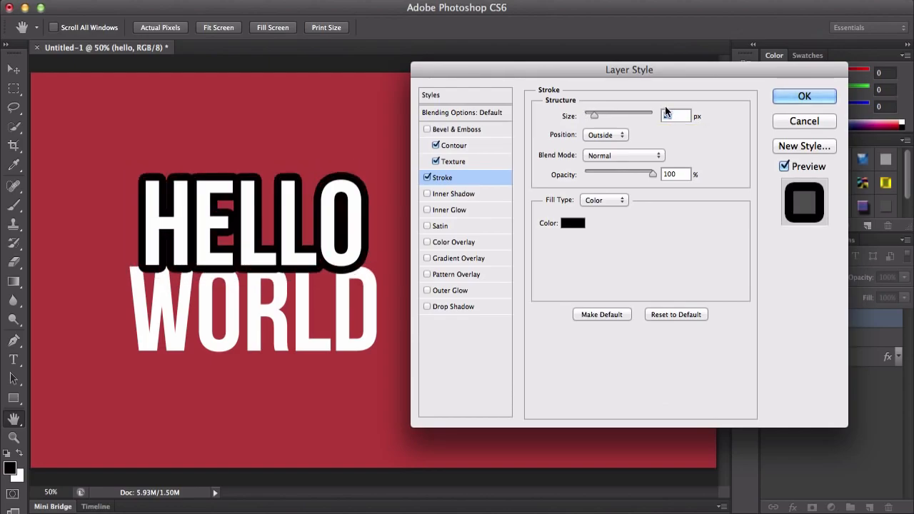
Try the Inside and Center positions for the stroke, and return it to Outside
click(611, 137)
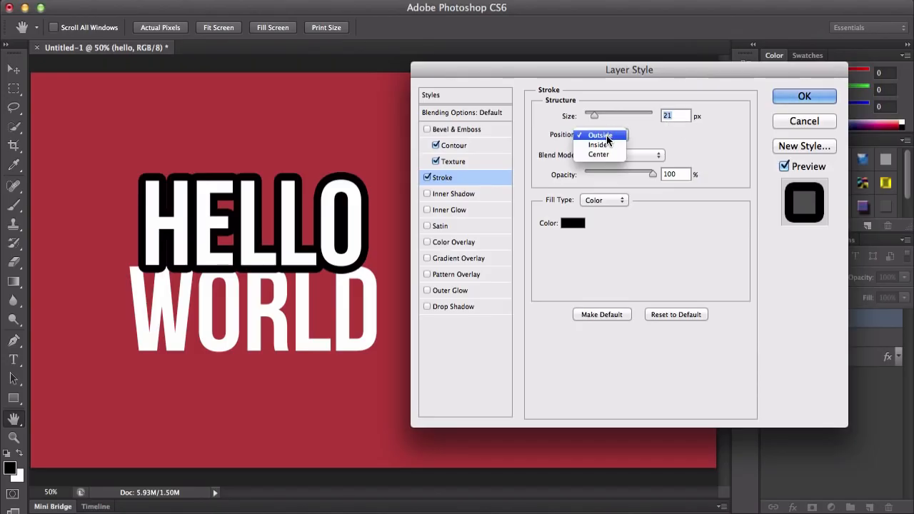
click(382, 172)
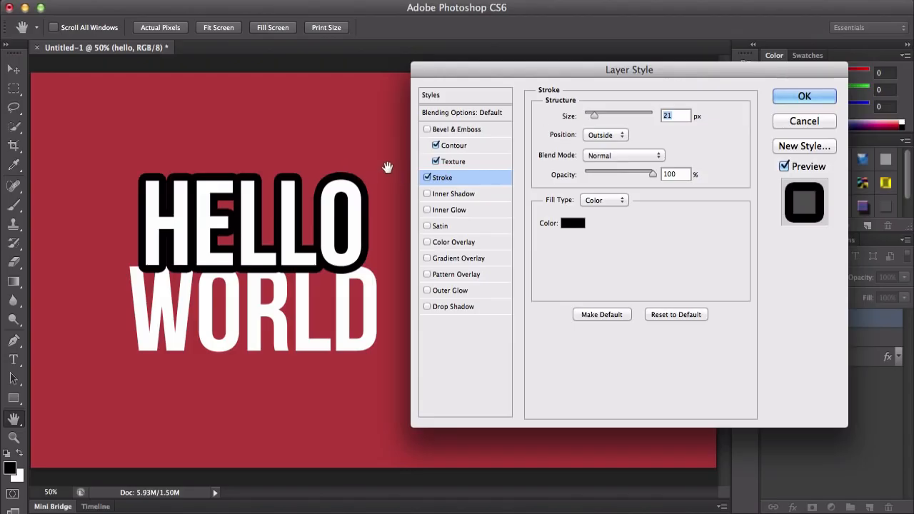
click(611, 135)
click(606, 143)
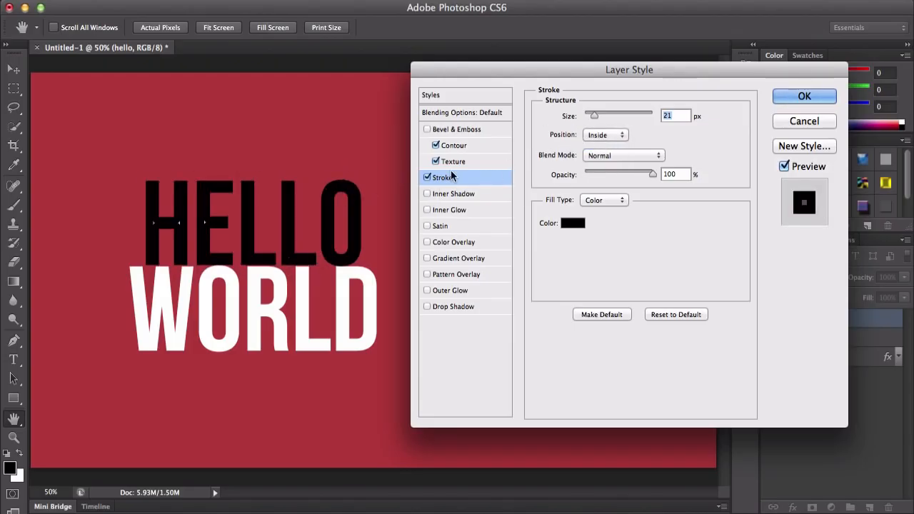
click(617, 135)
click(600, 146)
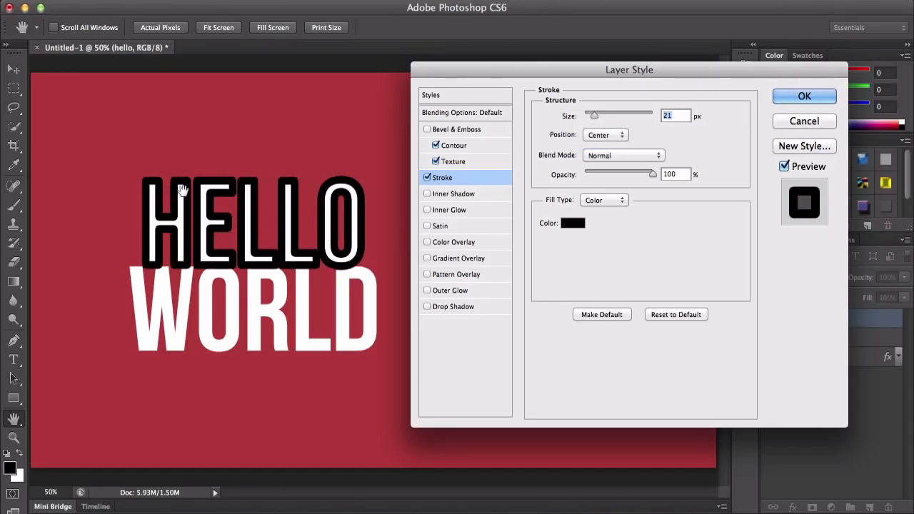
click(606, 135)
click(599, 115)
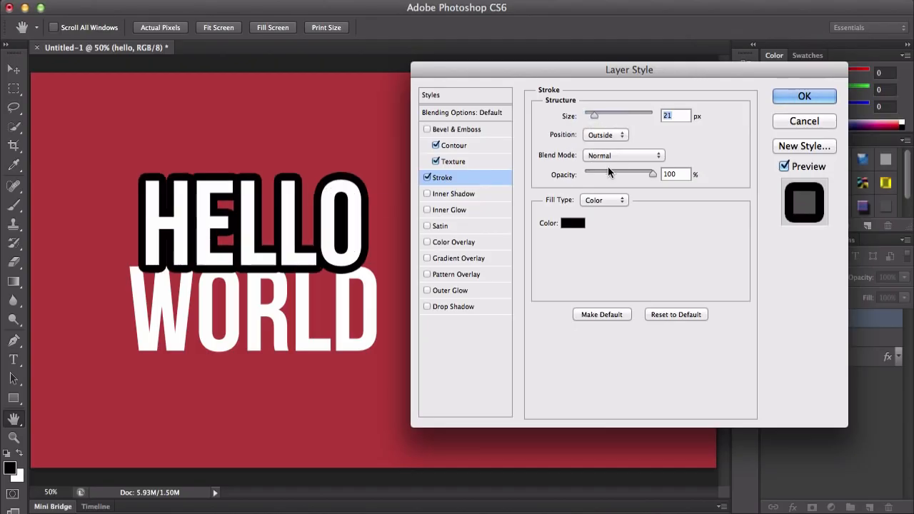
Try the Lighten and Color Dodge blend modes on the stroke, and choose Overlay
click(615, 155)
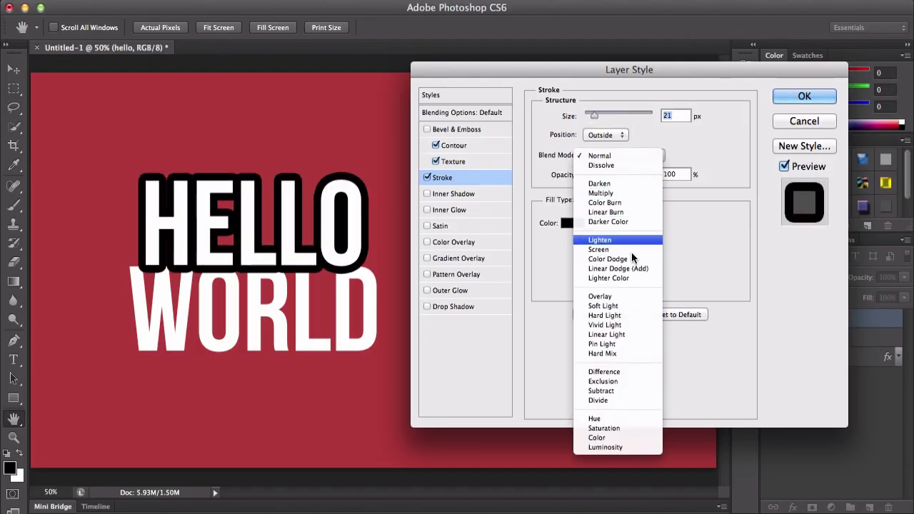
click(615, 232)
click(613, 154)
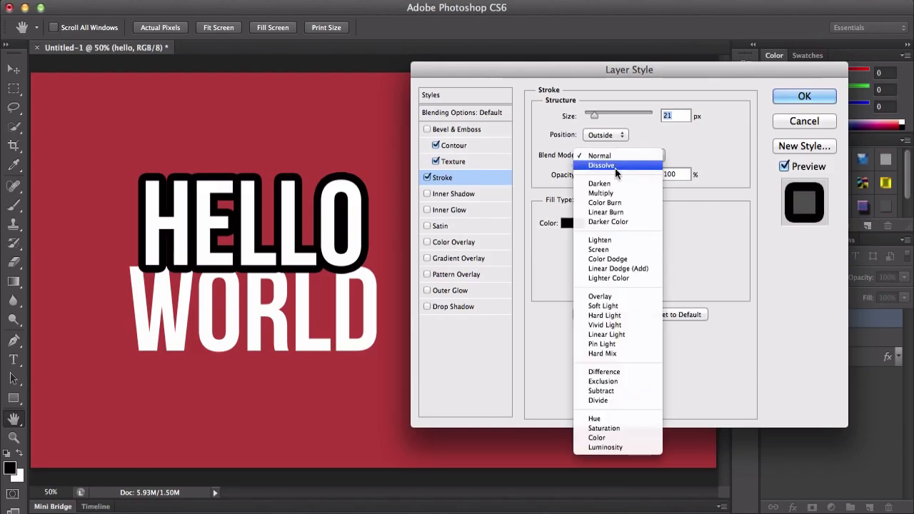
click(607, 240)
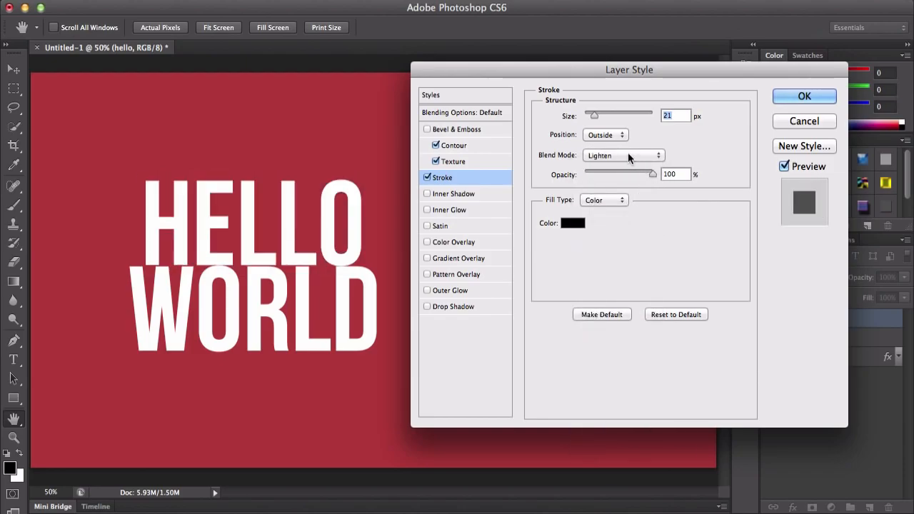
click(632, 155)
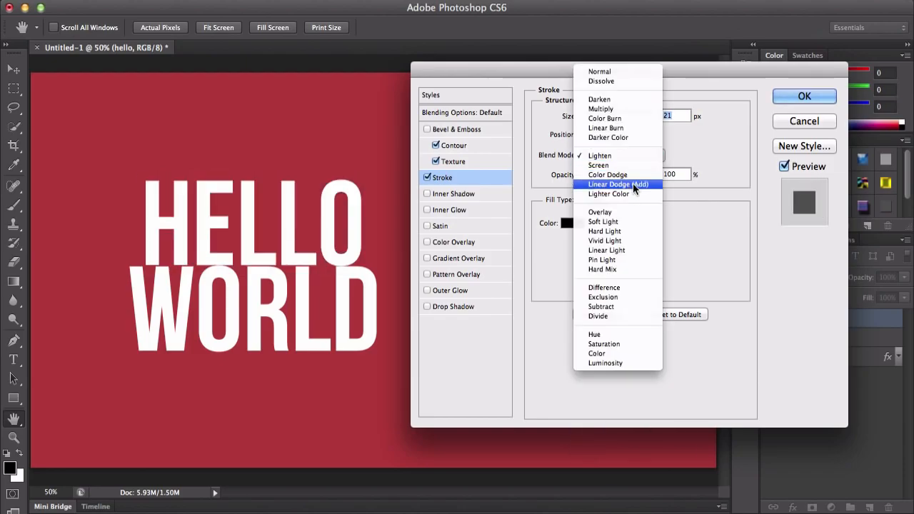
click(620, 175)
click(617, 152)
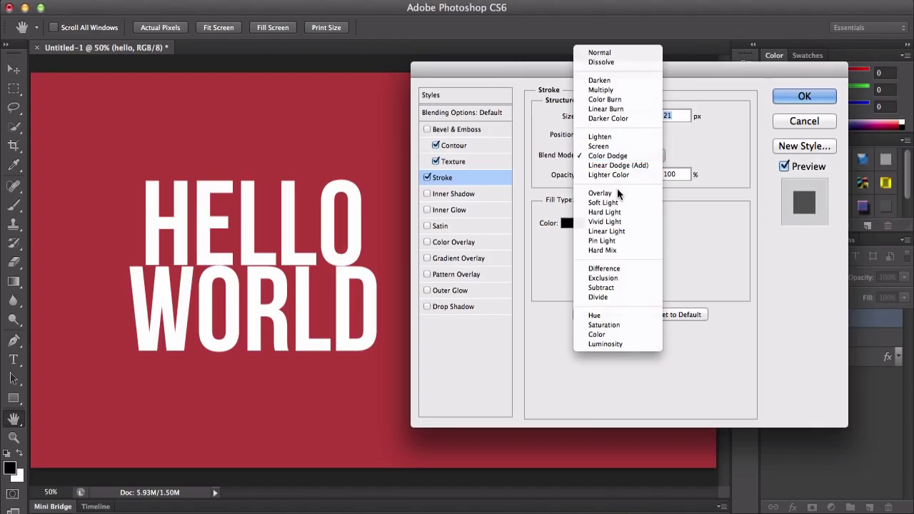
click(617, 189)
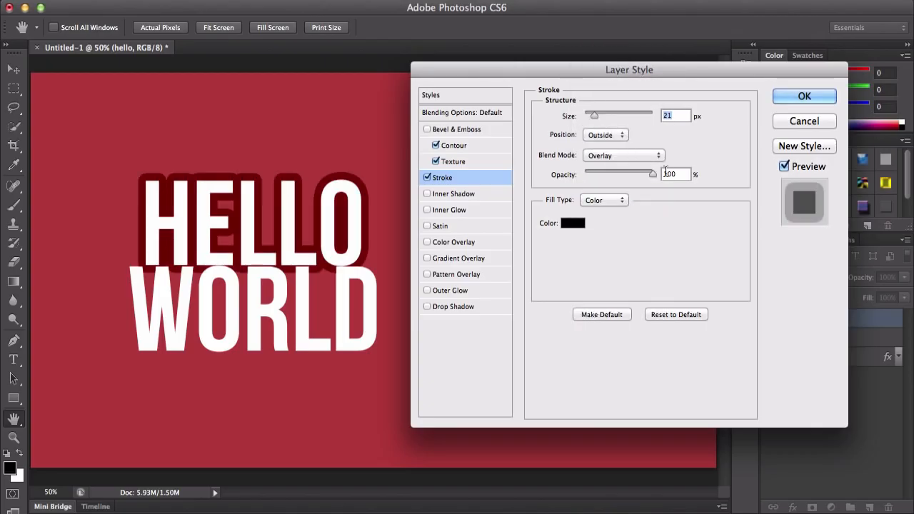
Lower the stroke's opacity to 36% and look through its fill types, keeping Color
drag(655, 173, 616, 172)
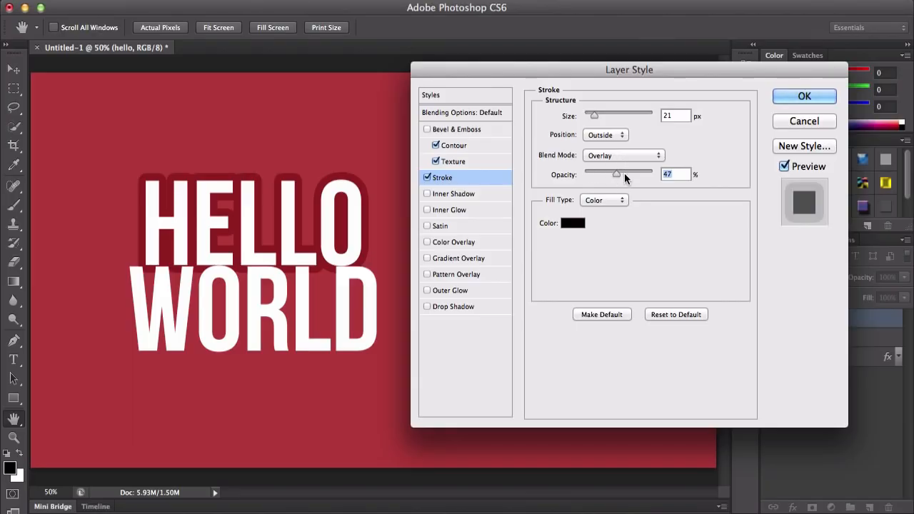
mouse_move(611, 173)
mouse_down()
mouse_move(601, 171)
mouse_move(622, 169)
mouse_move(602, 169)
mouse_move(643, 170)
mouse_move(608, 174)
mouse_up()
click(604, 201)
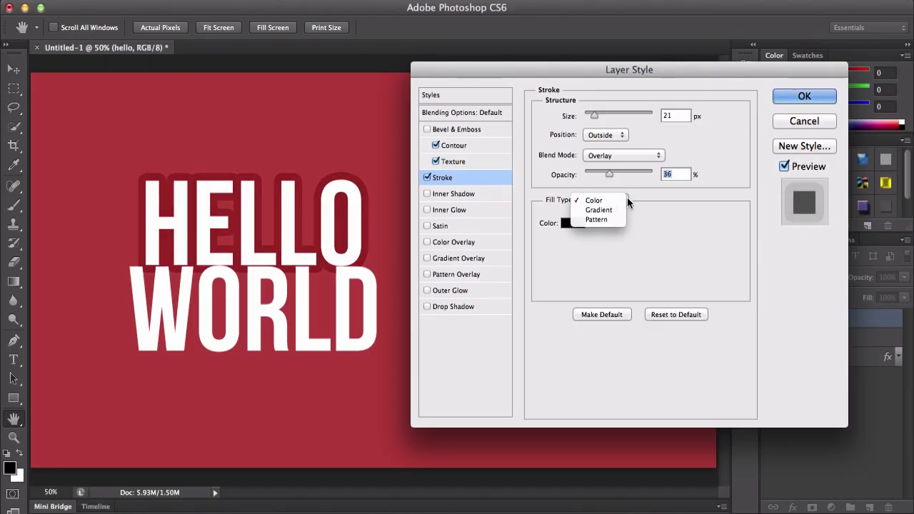
click(606, 202)
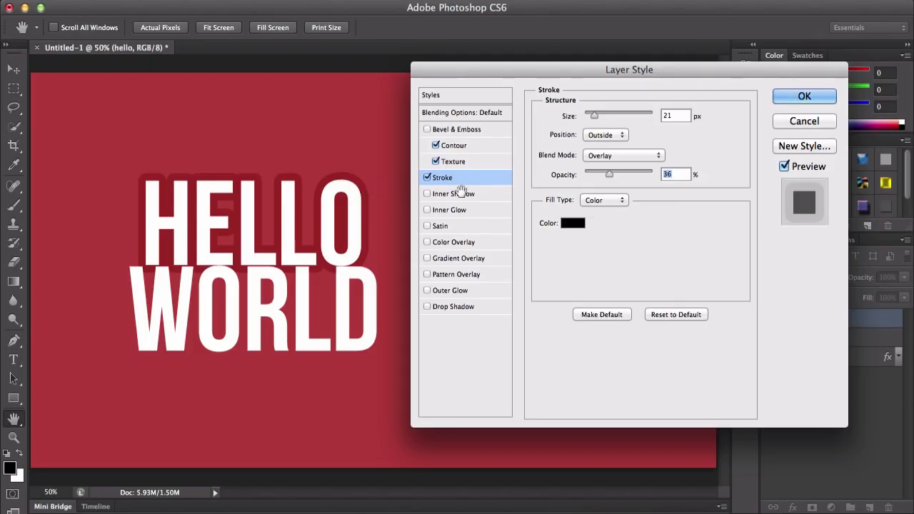
Try a blue hue of 241° for the stroke color and accept it
click(563, 227)
click(465, 183)
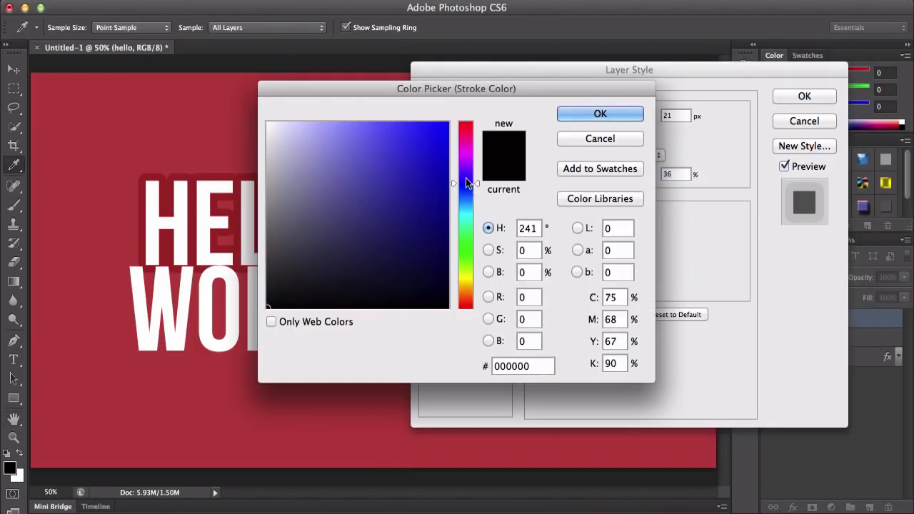
key(Return)
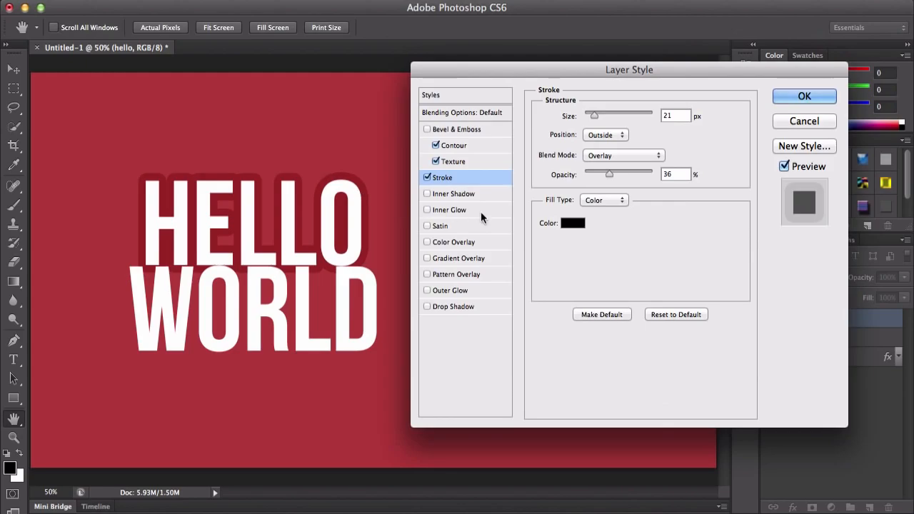
Raise the stroke's opacity to 88% and set its blend mode to Normal
drag(615, 174, 650, 173)
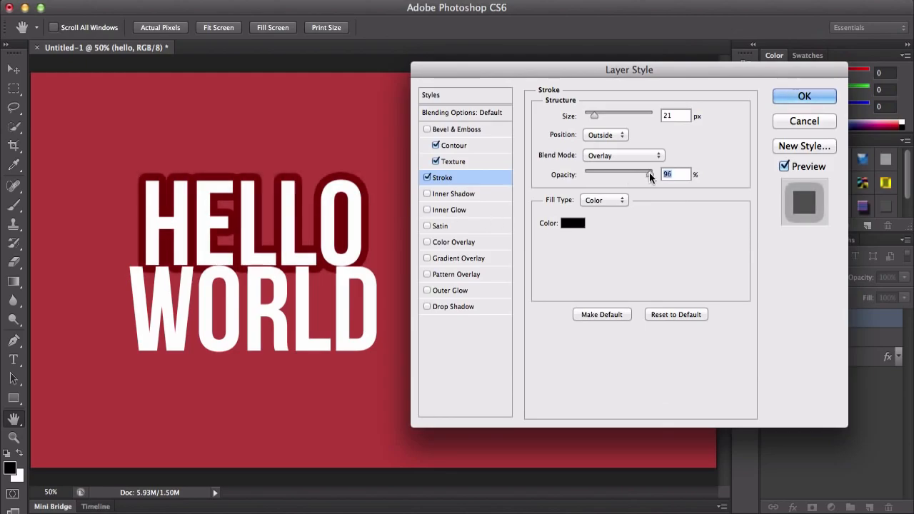
click(620, 155)
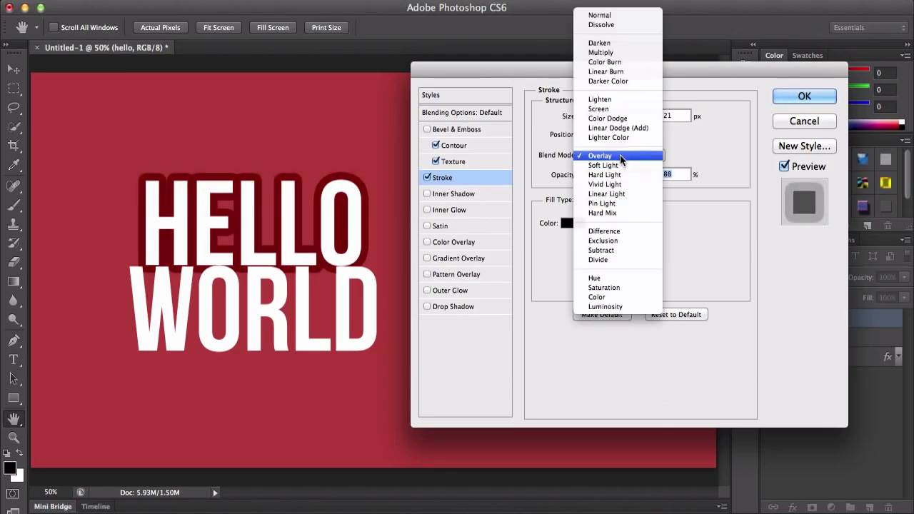
click(604, 15)
Set the stroke color to a saturated deep blue
click(570, 223)
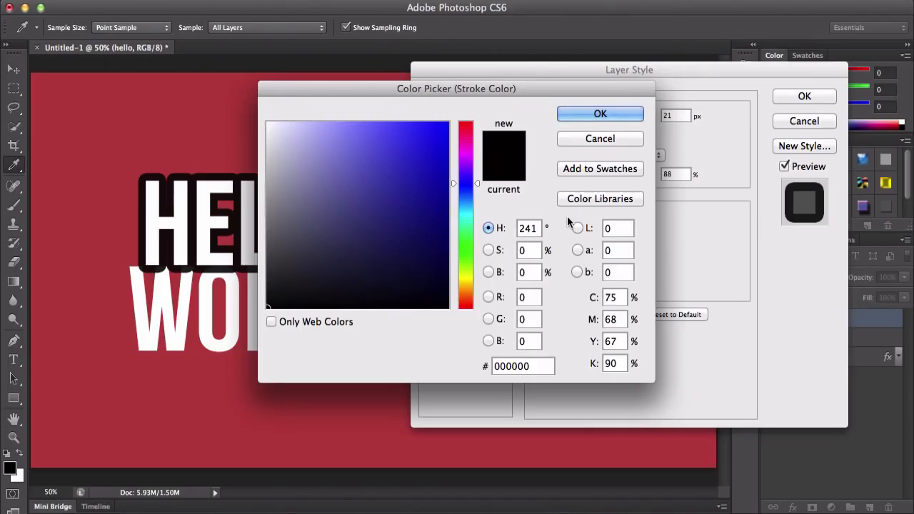
click(435, 149)
key(Return)
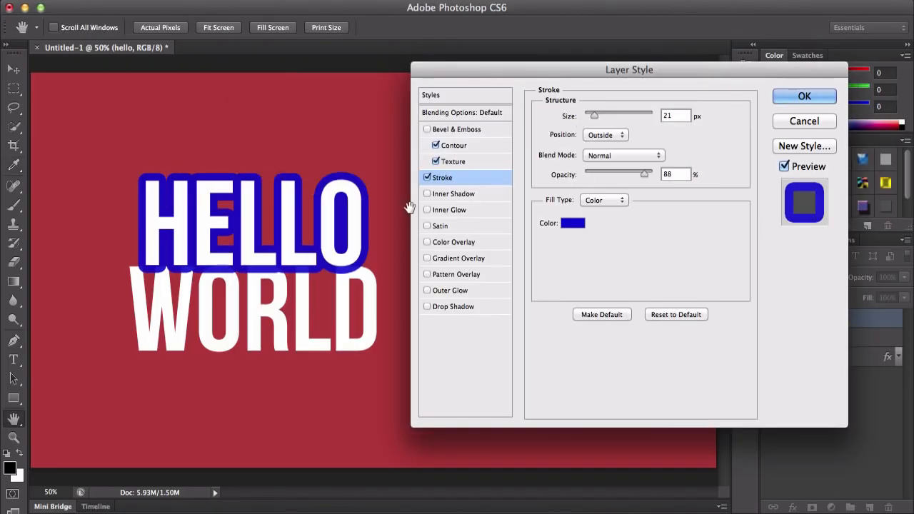
Change the stroke's fill type to Gradient and apply the violet-to-orange gradient preset
click(610, 200)
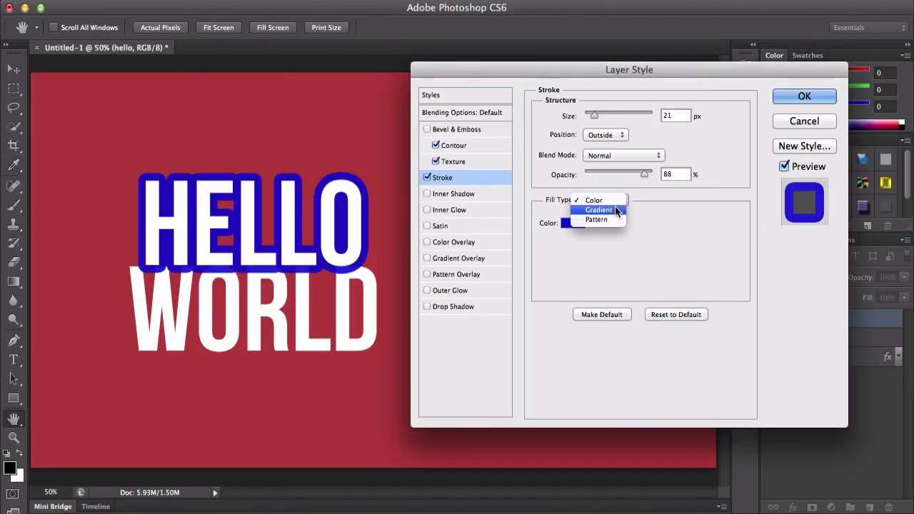
click(614, 207)
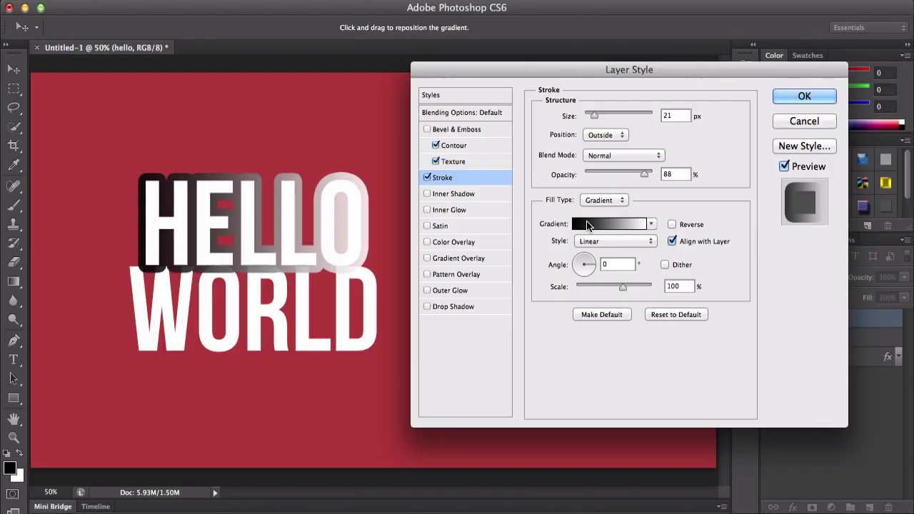
click(587, 227)
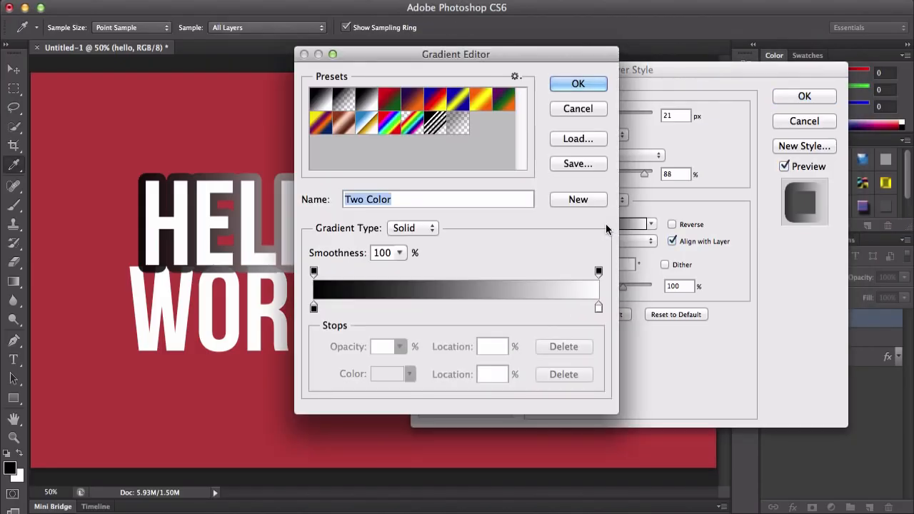
click(315, 308)
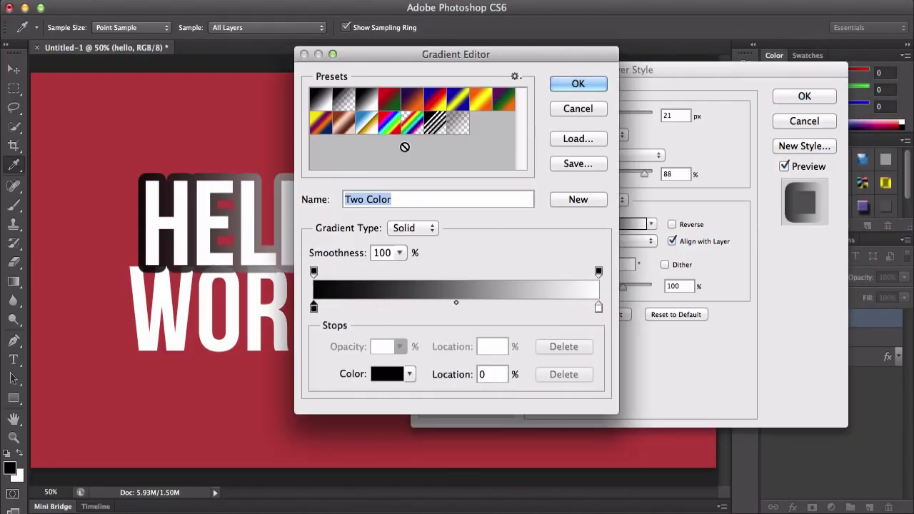
click(412, 100)
click(577, 85)
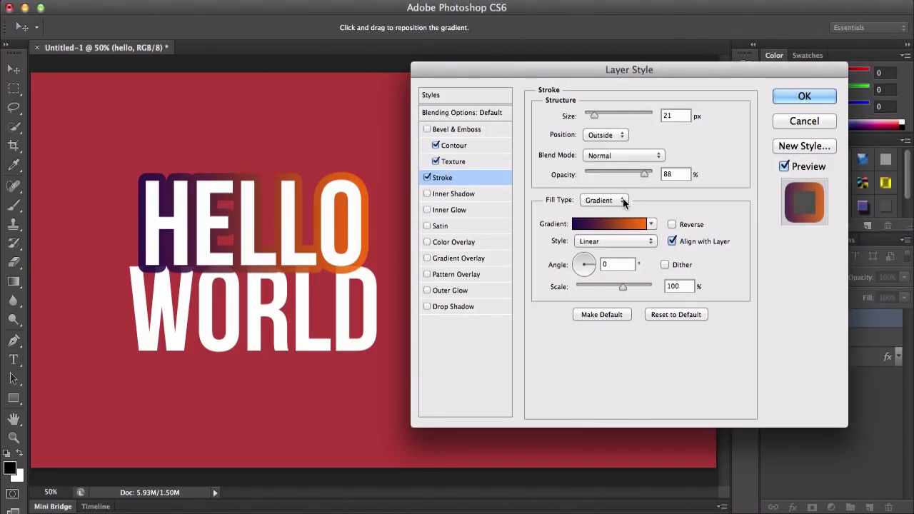
Try the Radial and Reflected styles for the stroke's gradient and finish with the Angle style
click(607, 200)
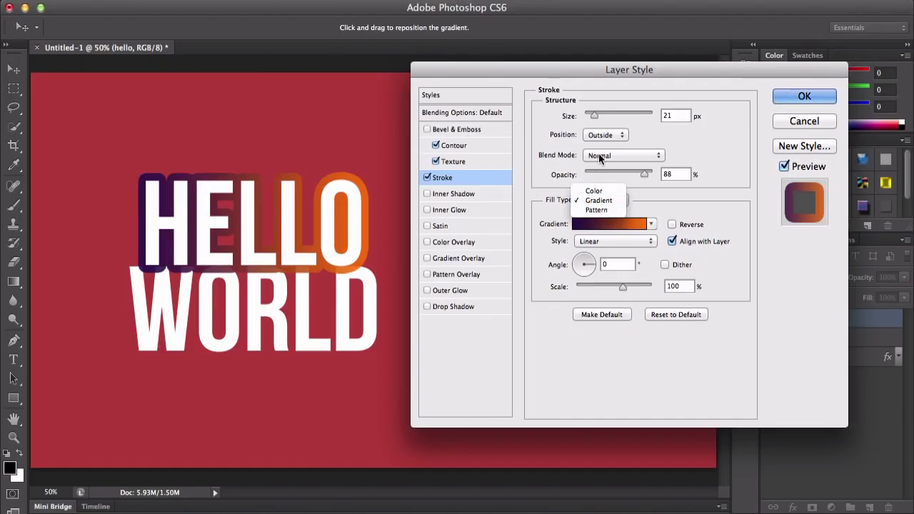
click(652, 203)
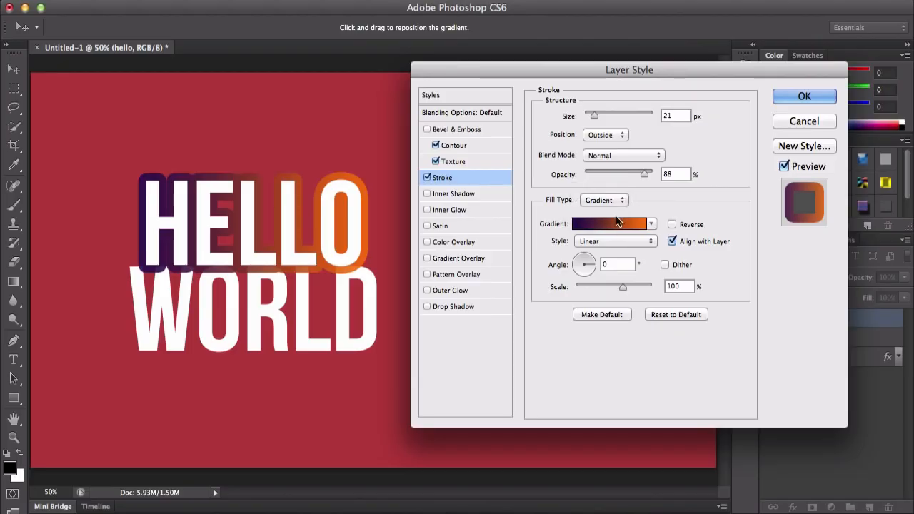
click(613, 239)
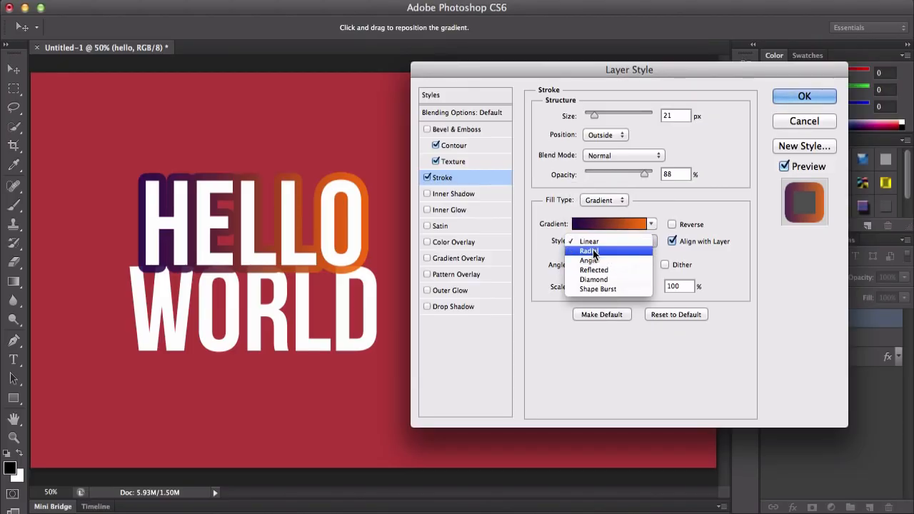
click(597, 251)
click(596, 244)
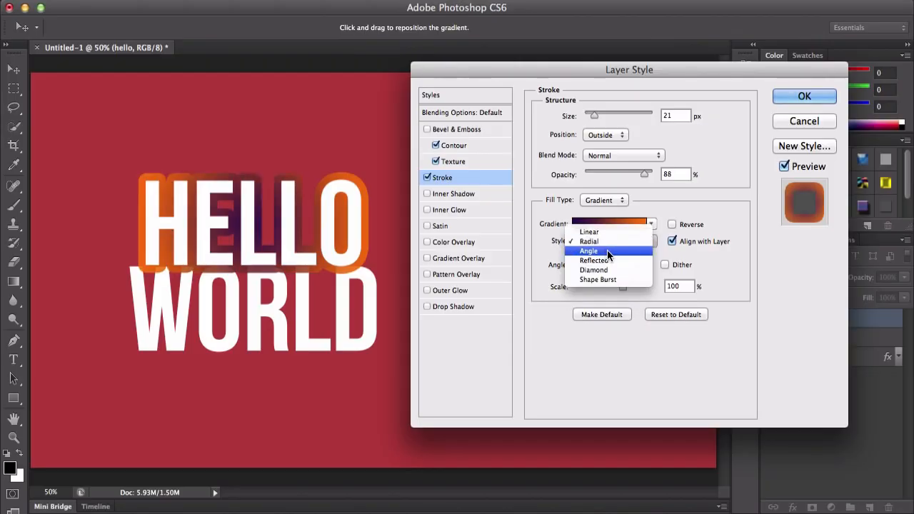
click(605, 250)
click(606, 242)
click(605, 251)
click(610, 241)
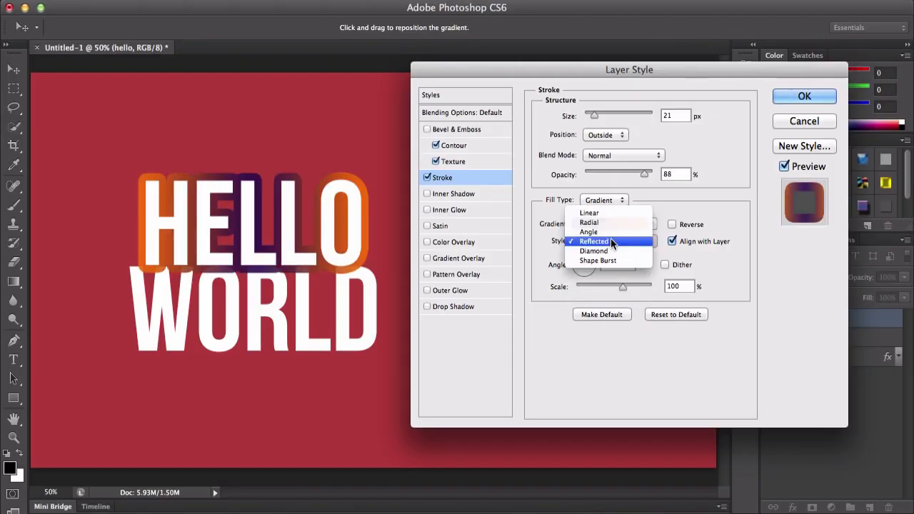
click(608, 232)
Try a stroke gradient angle of -127°, change it to 9°, and test the Dither and Scale settings
drag(588, 264, 580, 270)
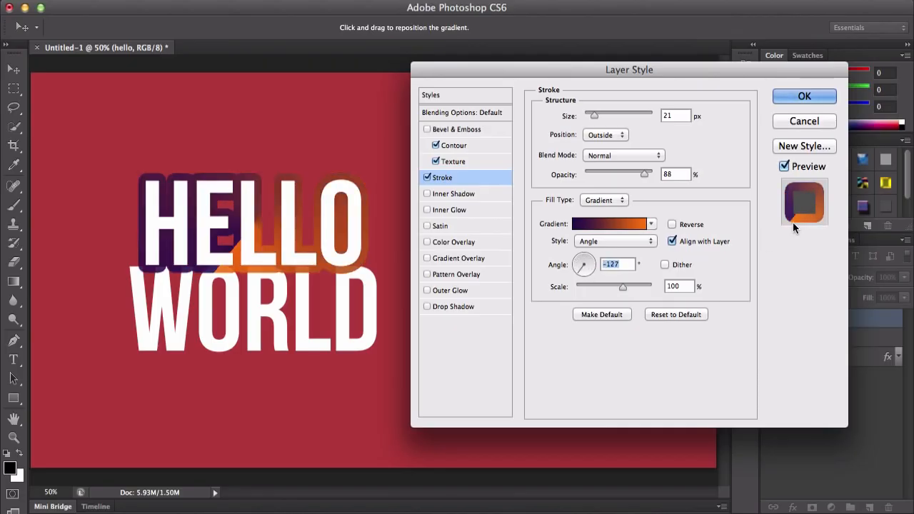
click(591, 263)
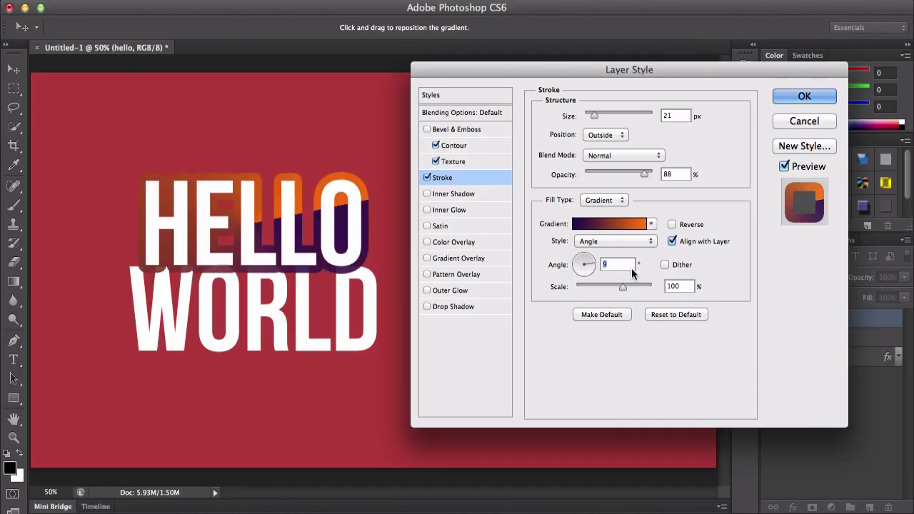
click(665, 266)
mouse_move(623, 286)
mouse_down()
mouse_move(593, 286)
mouse_move(663, 286)
mouse_move(627, 284)
mouse_up()
Reset the stroke to its default settings and turn off the Stroke, Texture and Contour effects
click(665, 313)
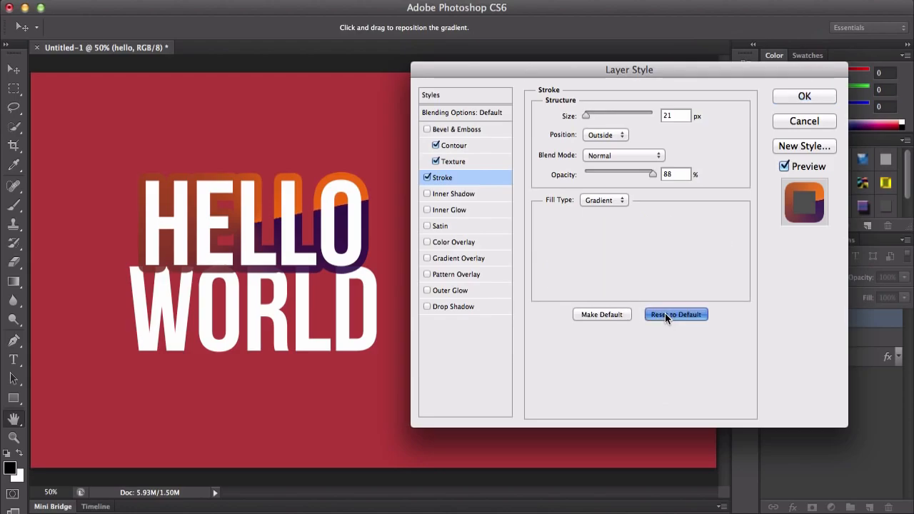
click(427, 177)
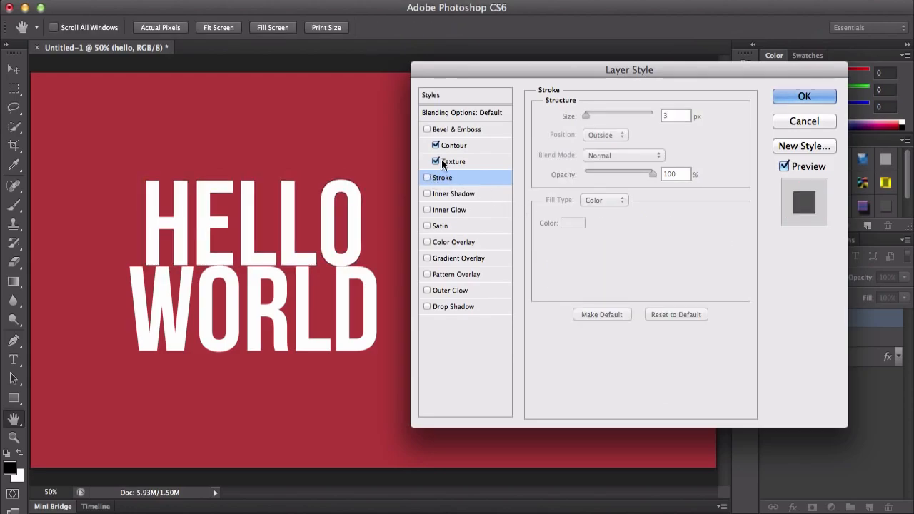
click(435, 161)
click(435, 145)
click(447, 180)
click(427, 177)
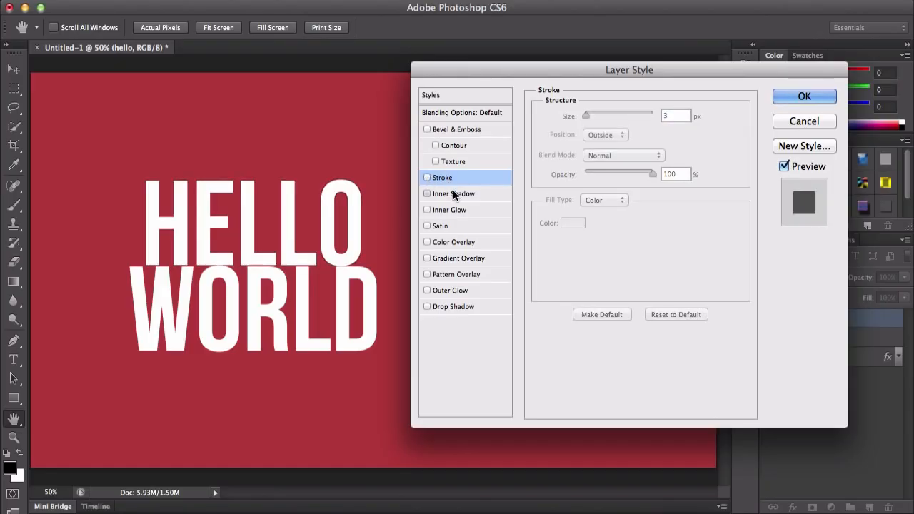
Enable Inner Shadow on the HELLO text with a distance of 10 px, choke of 14% and size of 10 px
click(457, 194)
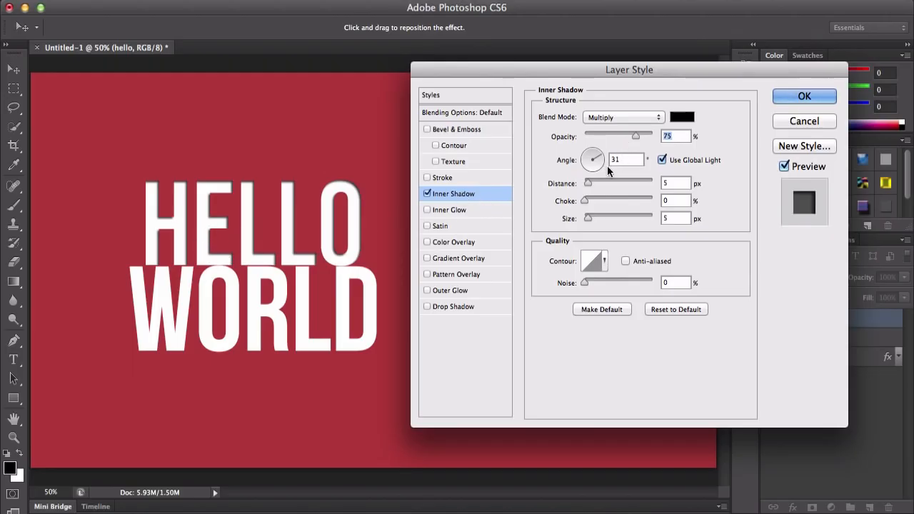
drag(588, 183, 593, 201)
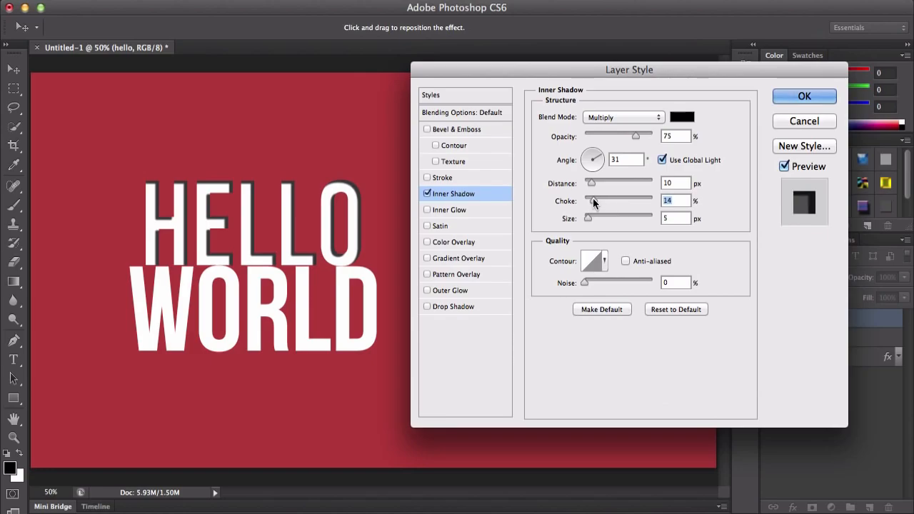
mouse_move(587, 219)
mouse_down()
mouse_move(628, 223)
mouse_move(590, 218)
mouse_up()
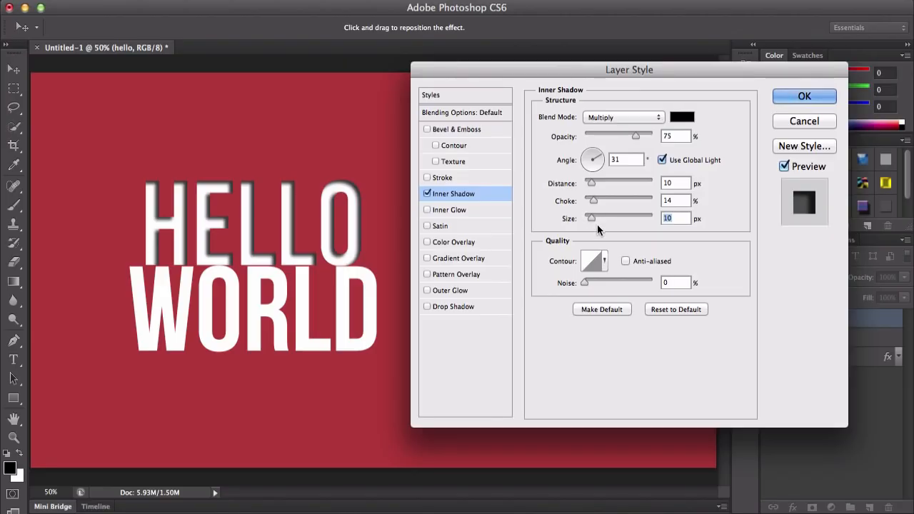
Try an inner shadow angle of 125°, change it to 32°, and lower the shadow's opacity to 44%
mouse_move(602, 158)
mouse_down()
mouse_move(592, 148)
mouse_move(582, 169)
mouse_move(603, 163)
mouse_move(586, 150)
mouse_up()
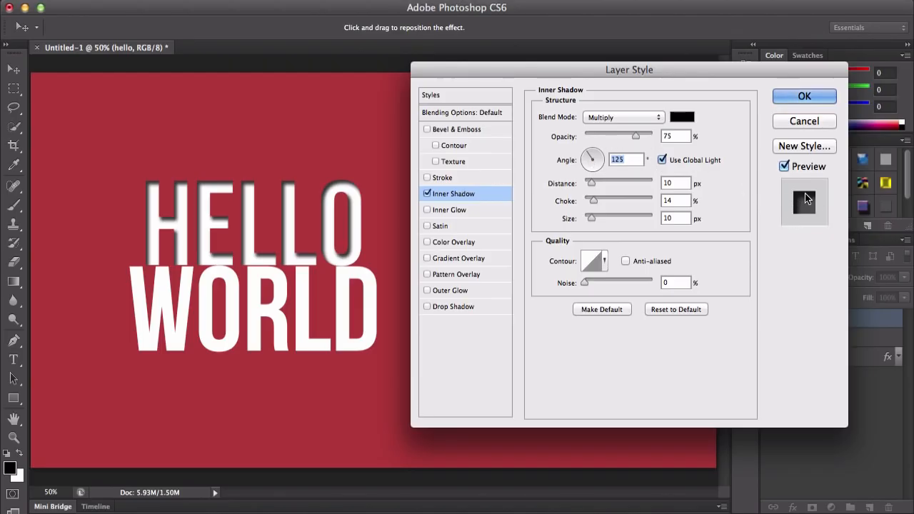
click(590, 164)
drag(595, 163, 615, 136)
click(620, 120)
key(Escape)
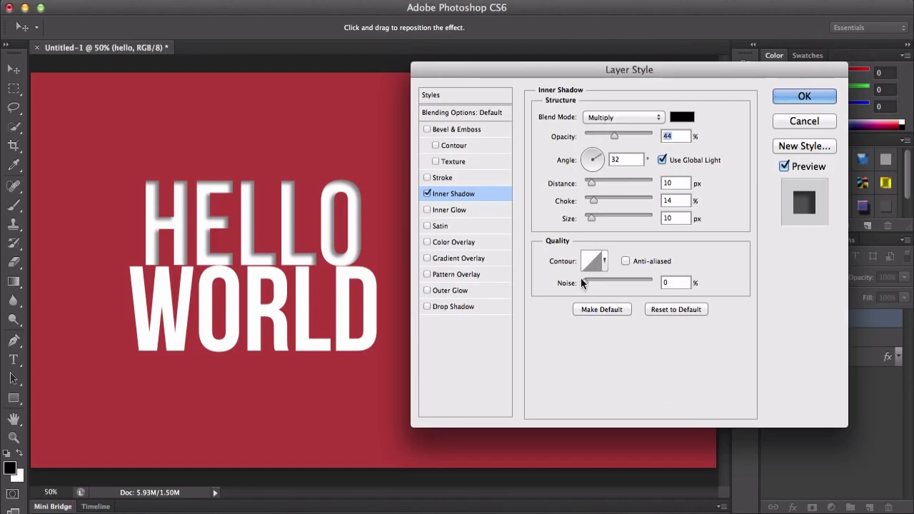
Reset the Inner Shadow to its default settings and turn the effect off
mouse_move(596, 282)
mouse_down()
mouse_move(658, 281)
mouse_move(582, 283)
mouse_up()
click(675, 309)
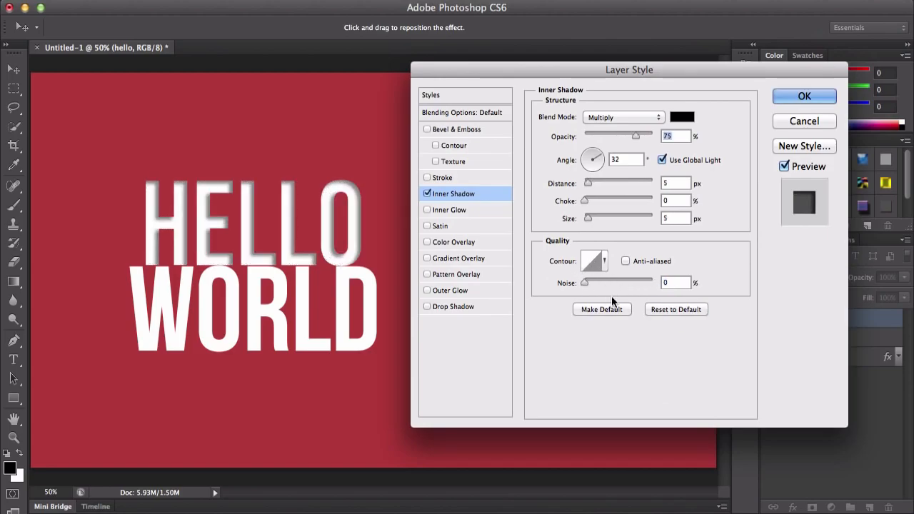
click(428, 193)
Enable Inner Glow on the HELLO text, keep its Screen blend mode and raise the opacity to 95%
click(429, 209)
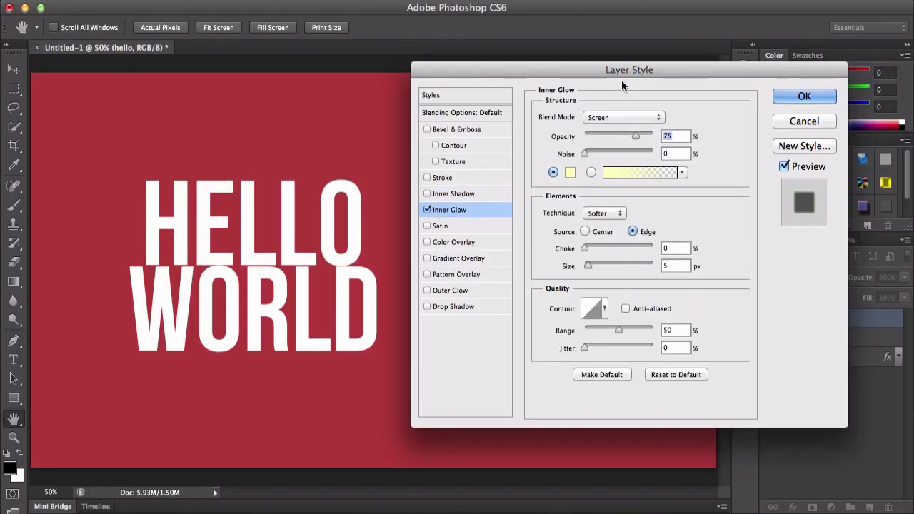
click(631, 117)
click(607, 117)
mouse_move(635, 137)
mouse_down()
mouse_move(611, 135)
mouse_move(648, 135)
mouse_up()
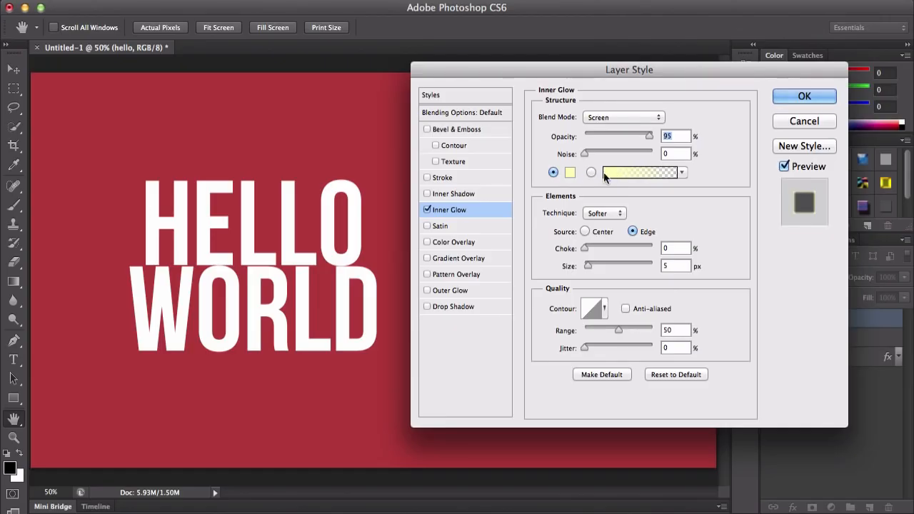
click(622, 171)
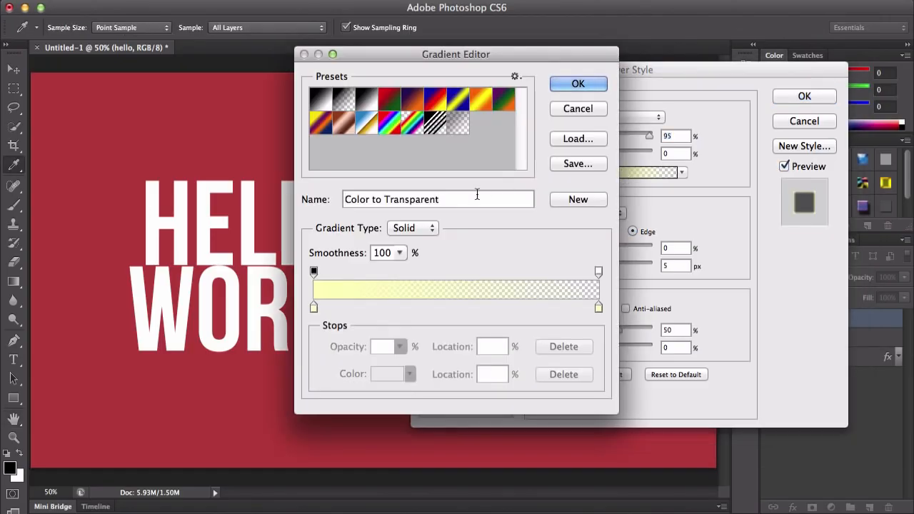
click(567, 107)
click(575, 173)
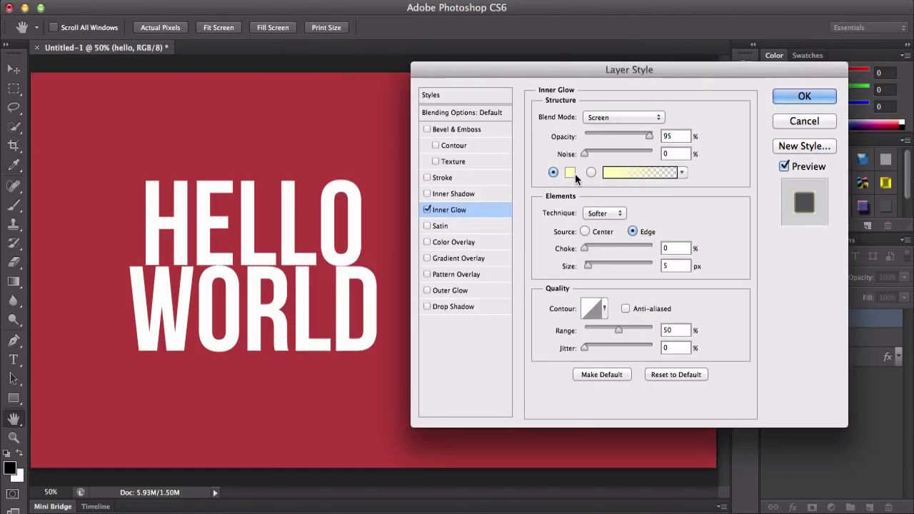
click(600, 138)
Fill the inner glow with the Red, Green gradient preset
click(632, 172)
click(389, 100)
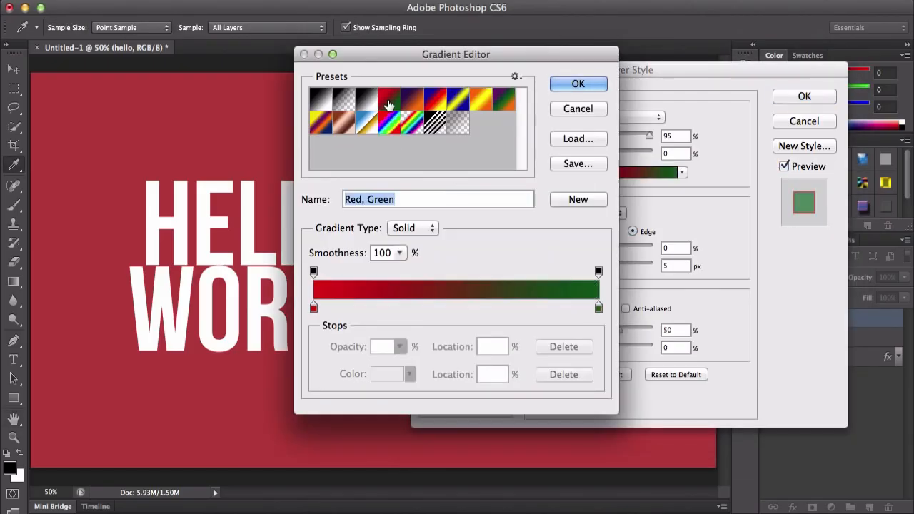
click(560, 84)
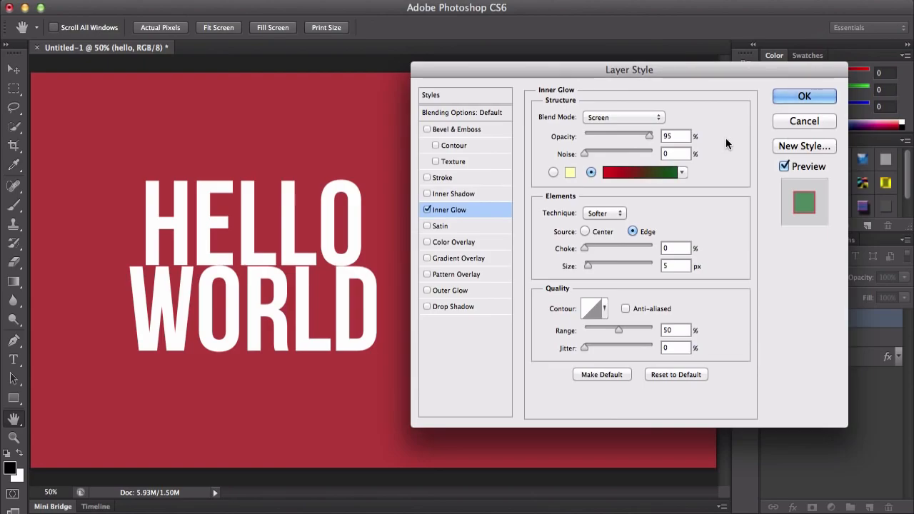
Switch the inner glow back to a solid color and set that color to a medium green
click(556, 171)
click(570, 172)
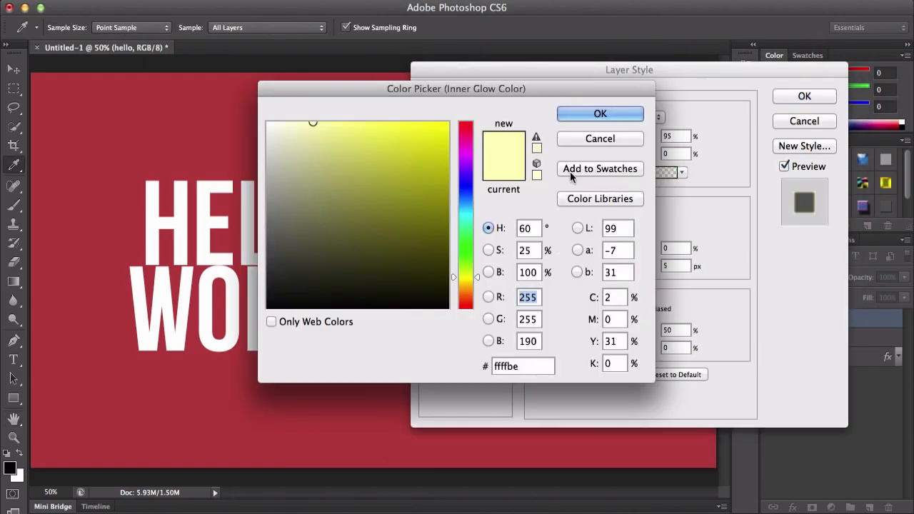
drag(460, 198, 463, 139)
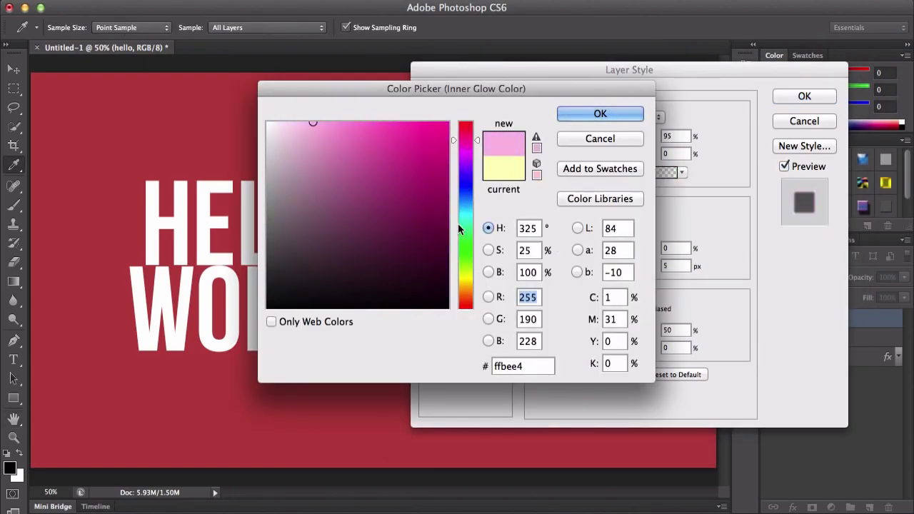
click(467, 242)
click(418, 190)
click(600, 114)
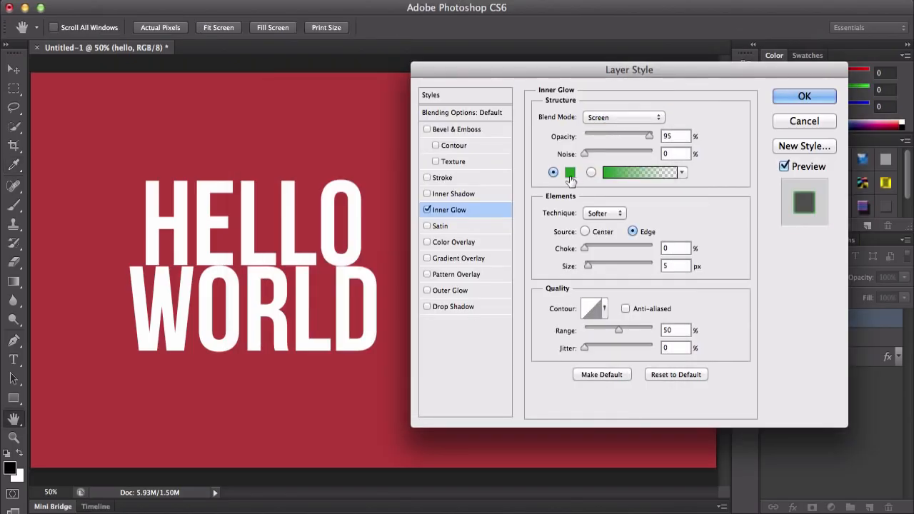
Try the Precise technique for the inner glow and return it to Softer
click(611, 214)
click(605, 213)
click(605, 212)
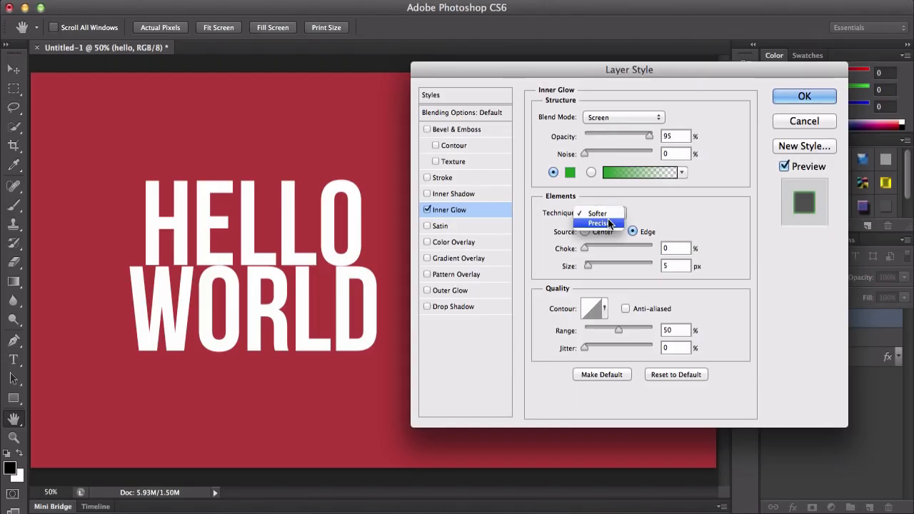
click(614, 224)
click(609, 213)
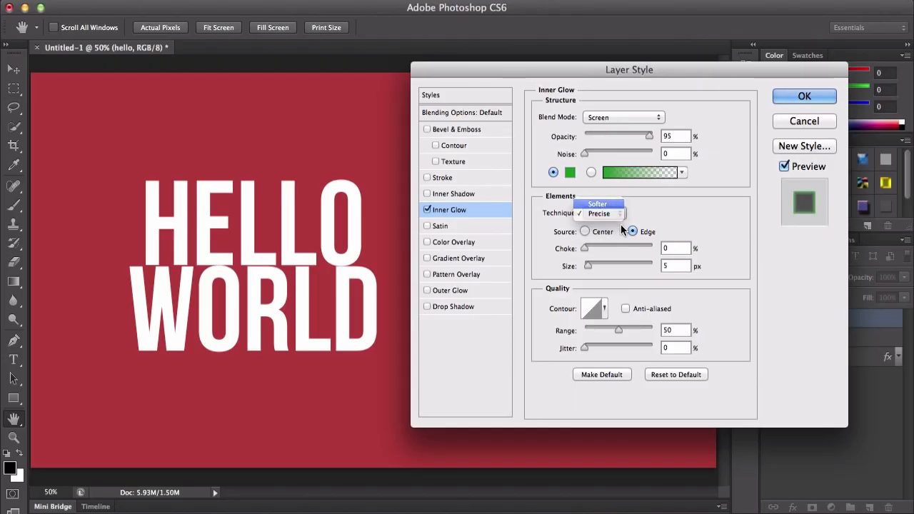
click(604, 205)
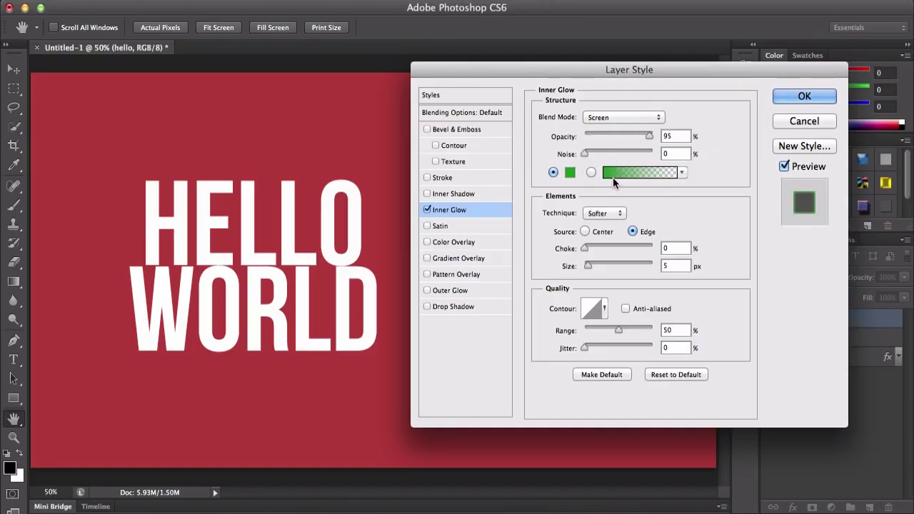
Try the inner glow's Center source, return to Edge, and set choke to 23% and size to 0 px
click(585, 232)
click(639, 234)
mouse_move(582, 252)
mouse_down()
mouse_move(610, 247)
mouse_move(599, 247)
mouse_up()
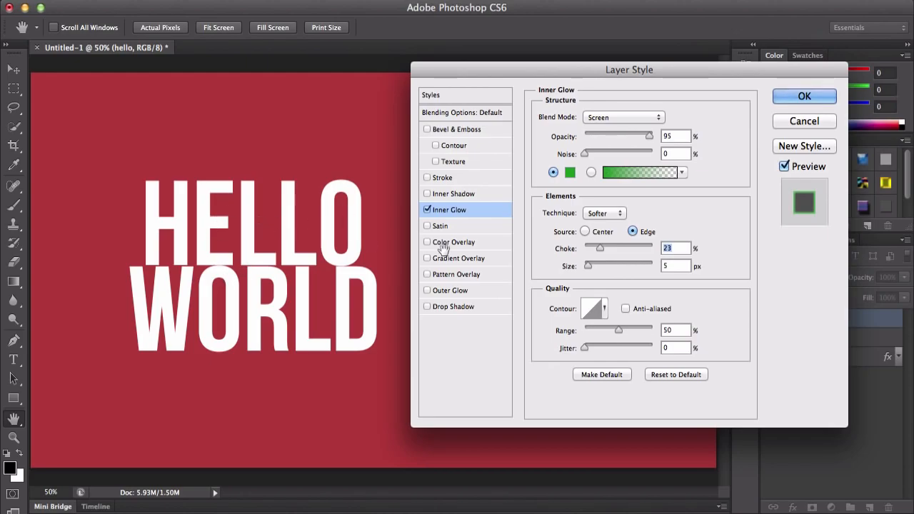
mouse_move(579, 268)
mouse_down()
mouse_move(623, 268)
mouse_move(575, 272)
mouse_up()
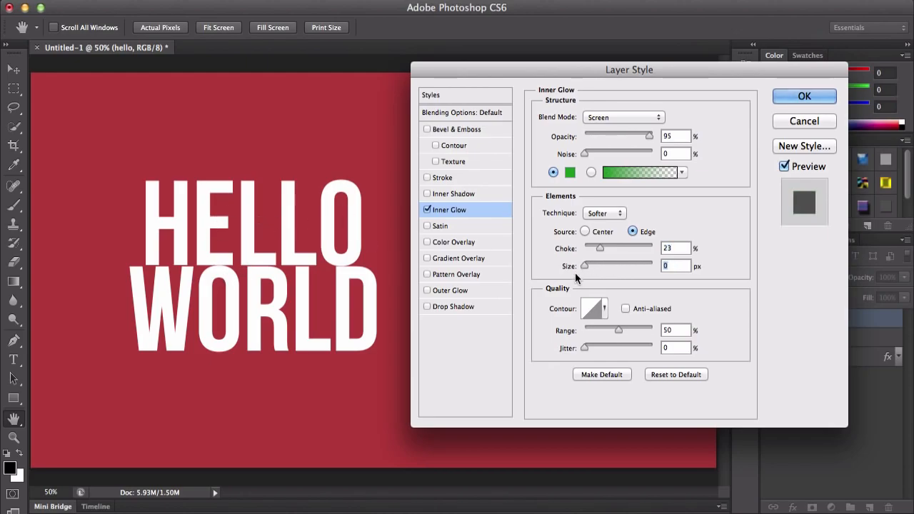
Reset the Inner Glow to its default settings and turn the effect off
click(679, 374)
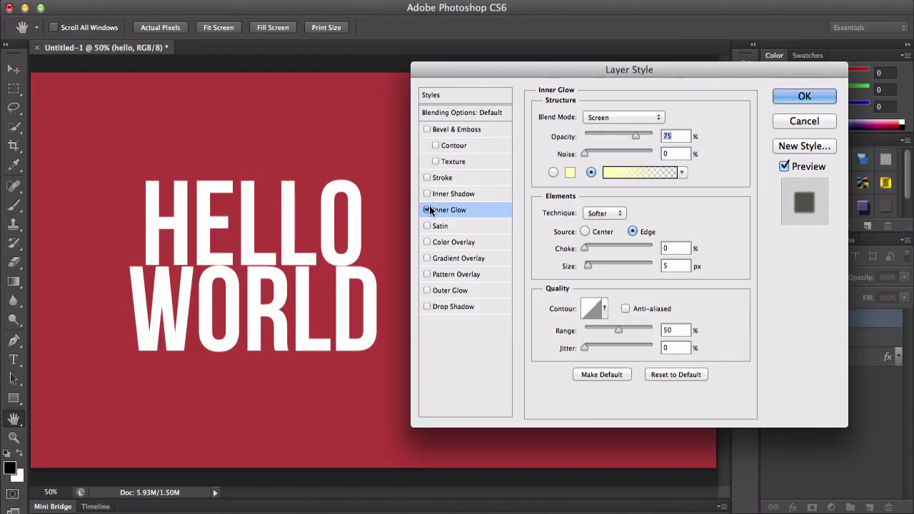
click(427, 210)
Enable Satin on the HELLO text, keep the Multiply blend mode and set the satin color to red e61313
click(440, 227)
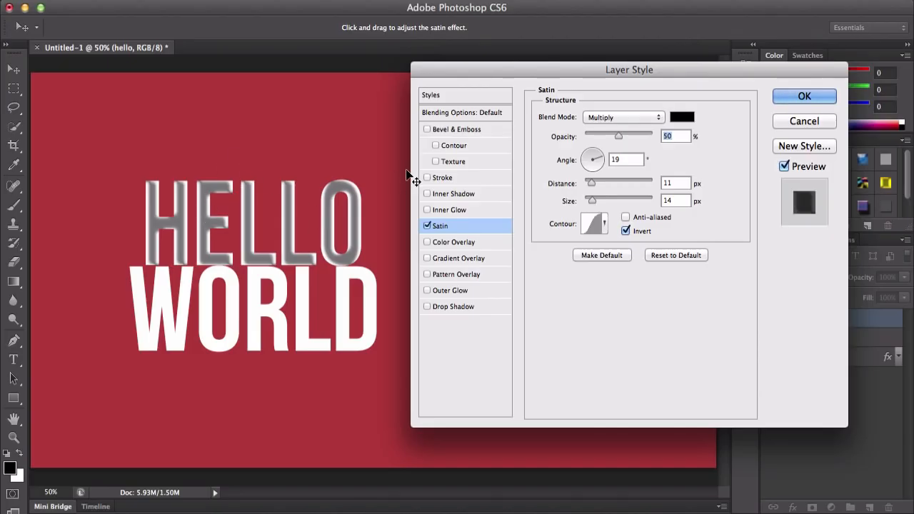
click(605, 118)
click(604, 117)
click(682, 117)
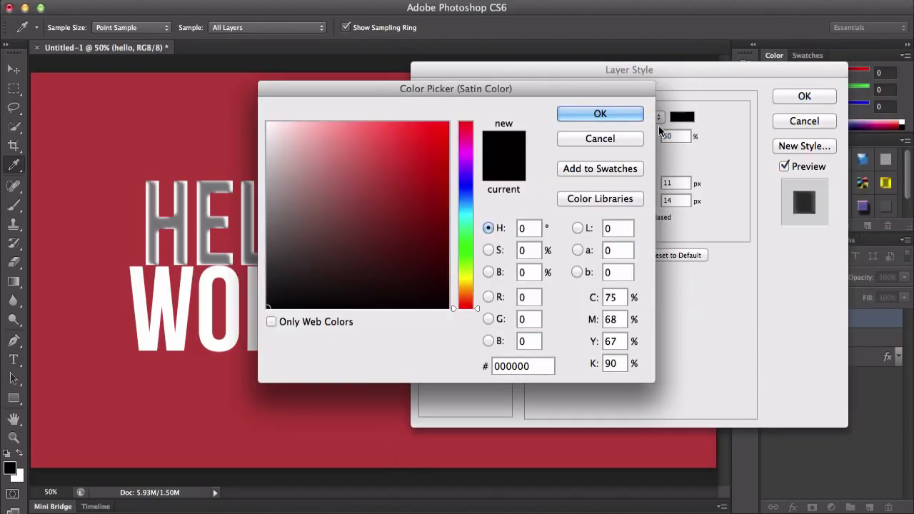
click(432, 140)
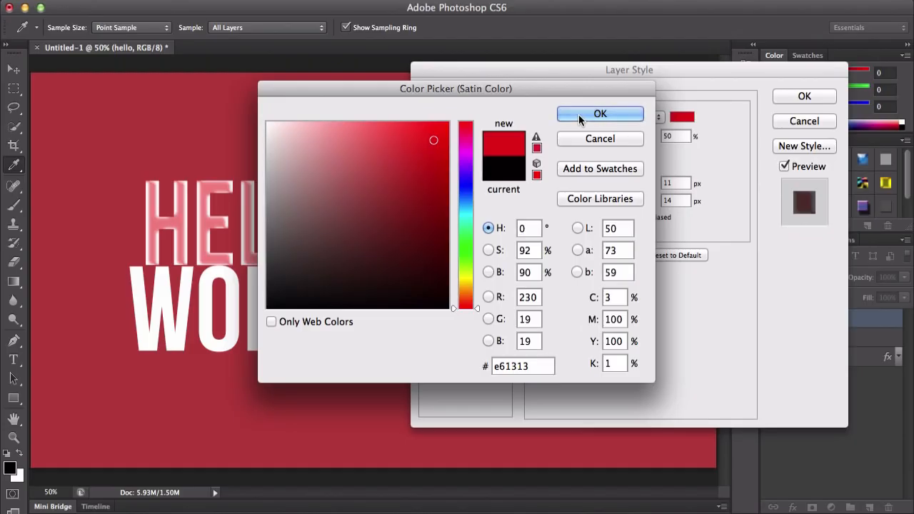
click(579, 115)
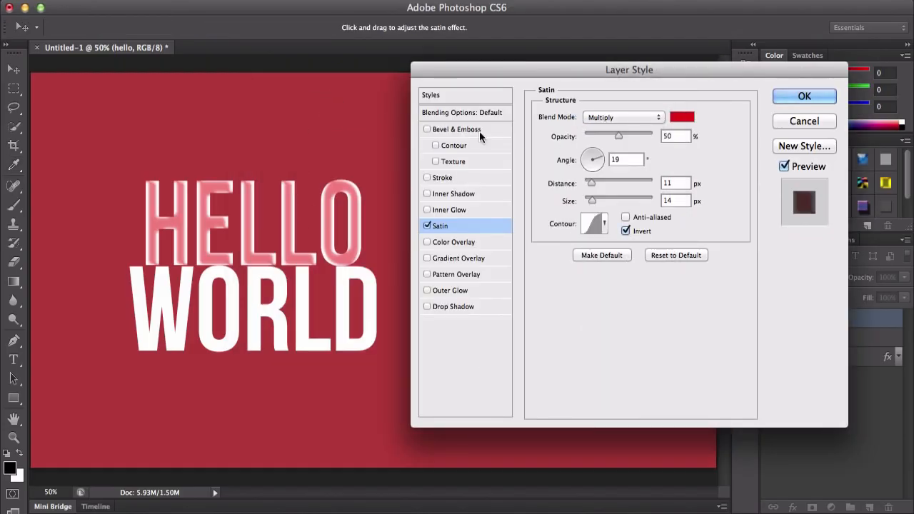
Set the satin opacity to 33%, angle to 118°, distance to 26 px and size to 27 px
mouse_move(619, 135)
mouse_down()
mouse_move(638, 134)
mouse_move(593, 135)
mouse_move(607, 132)
mouse_up()
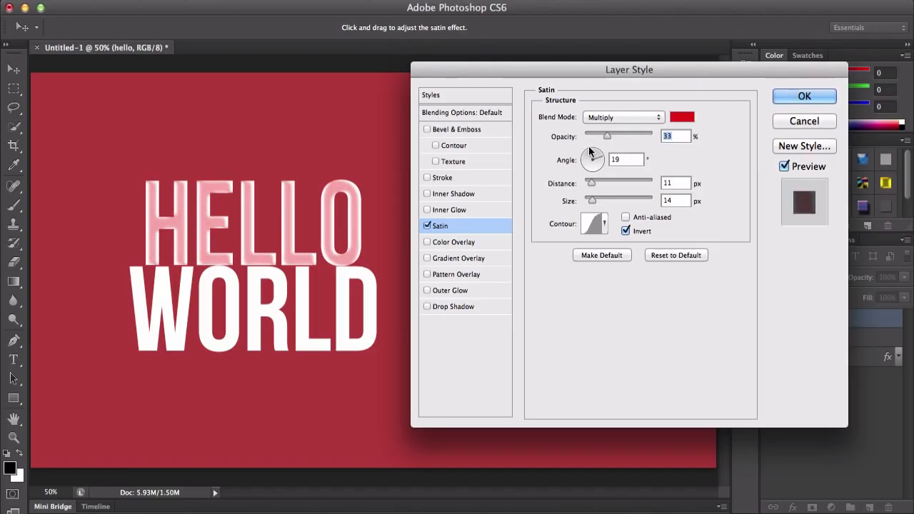
drag(592, 159, 595, 200)
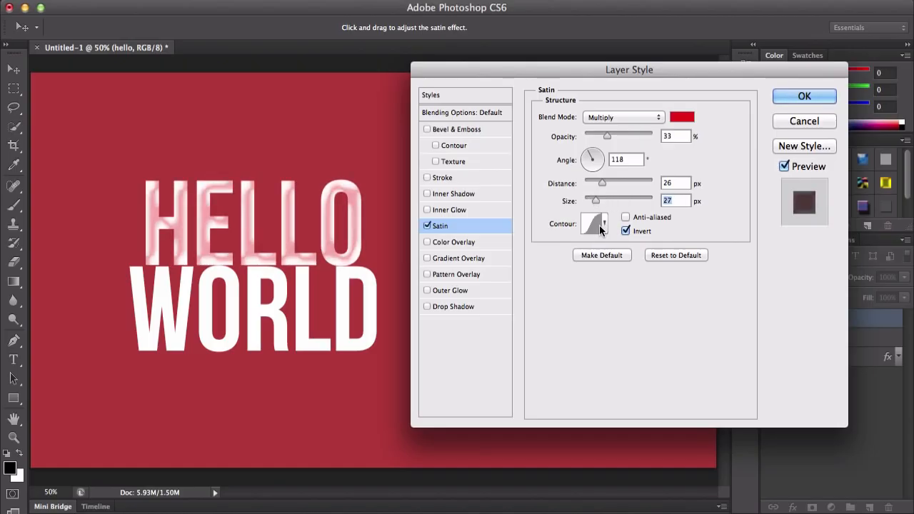
Reshape the satin's Gaussian contour into a custom curve with several peaks and dips and accept it
click(594, 224)
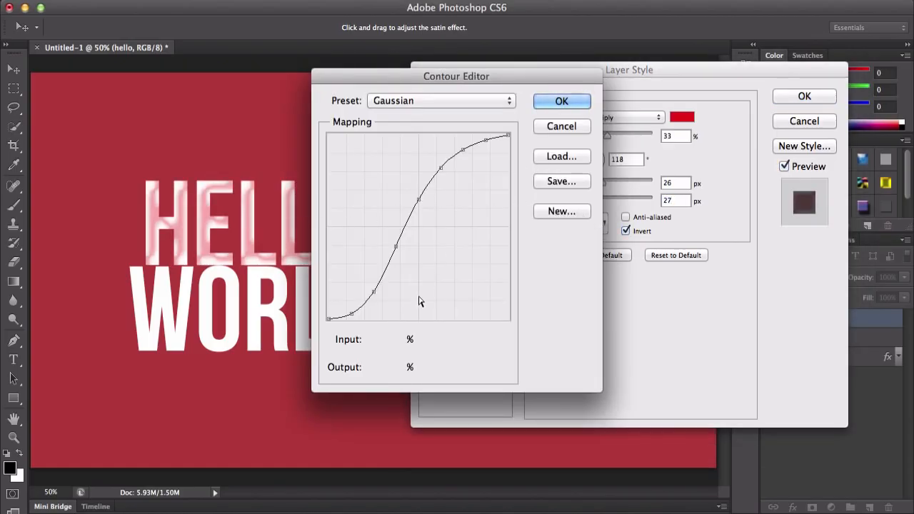
drag(422, 203, 439, 220)
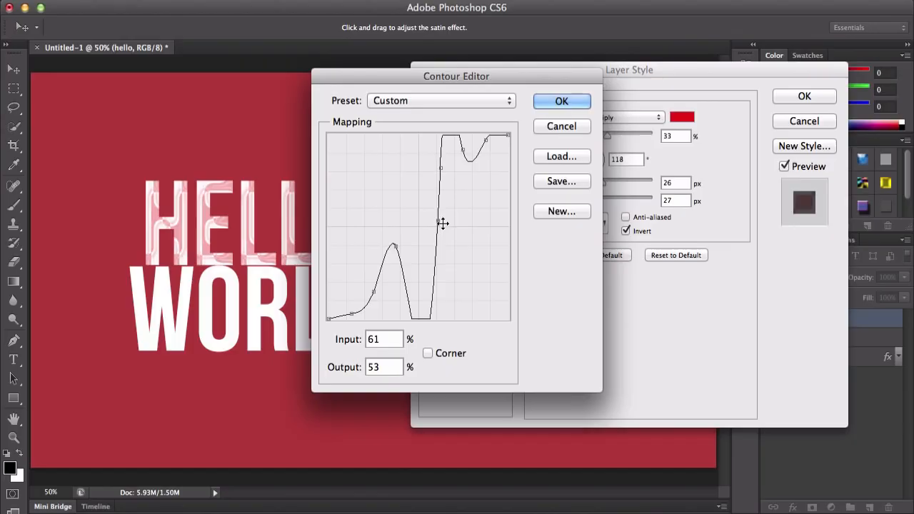
drag(455, 173, 452, 194)
drag(394, 246, 395, 256)
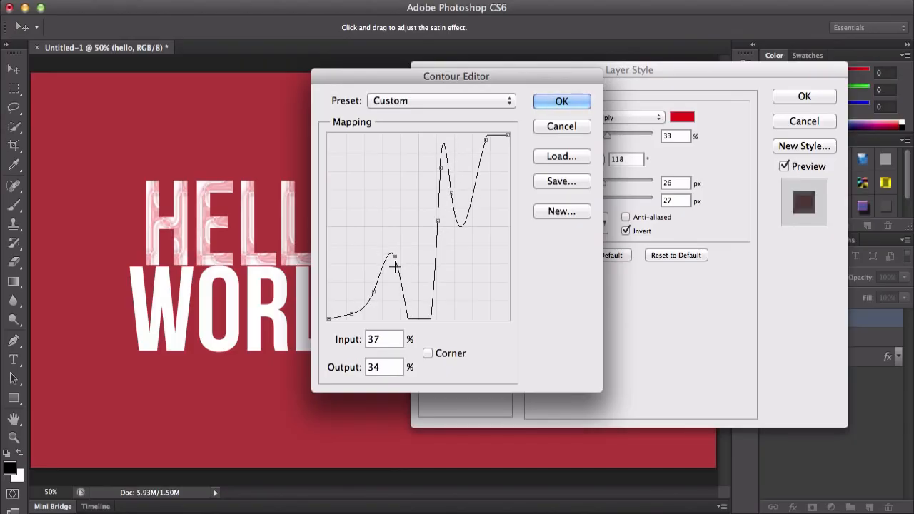
click(561, 102)
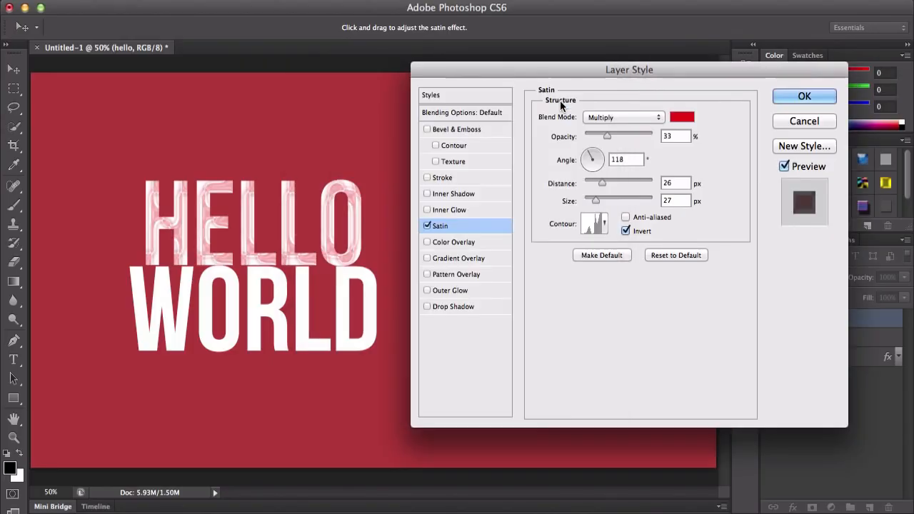
Reset the Satin effect to its default settings and turn it off
click(667, 257)
click(427, 226)
Enable Color Overlay on the HELLO text in Normal mode and set the overlay color to yellow fffc00
click(452, 242)
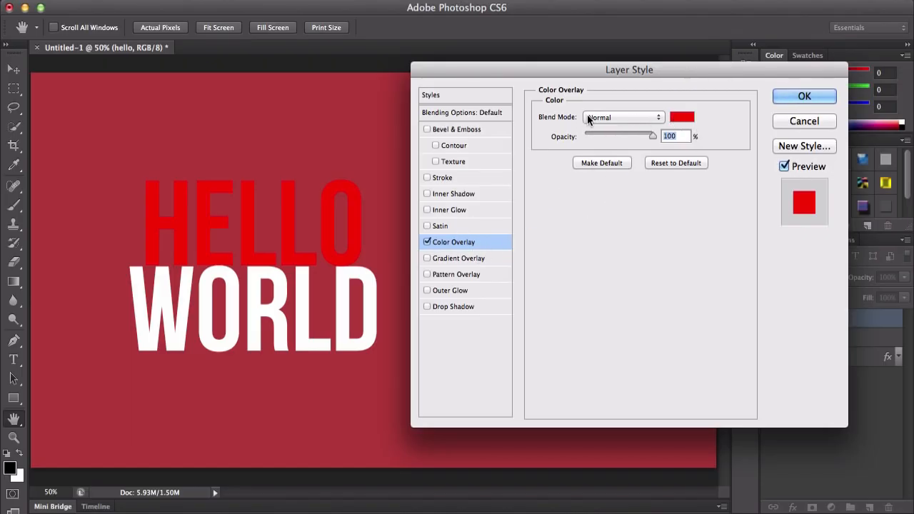
click(624, 117)
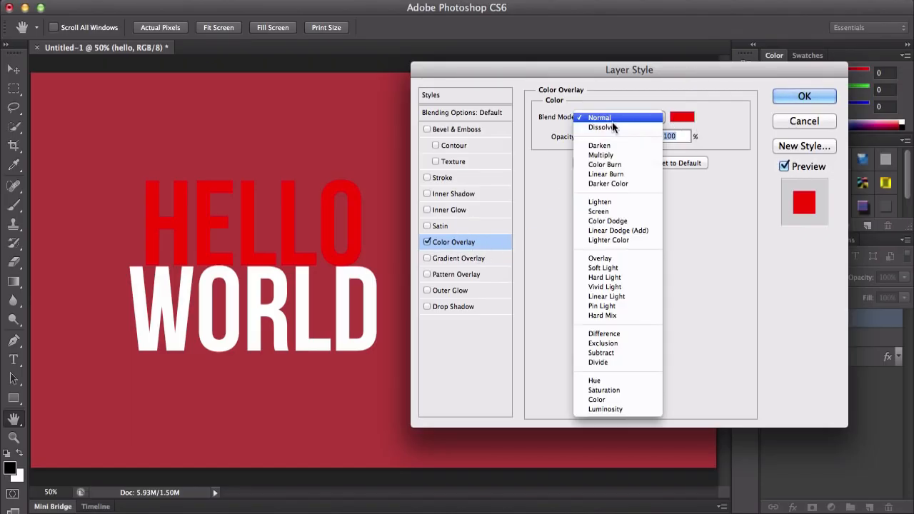
click(600, 117)
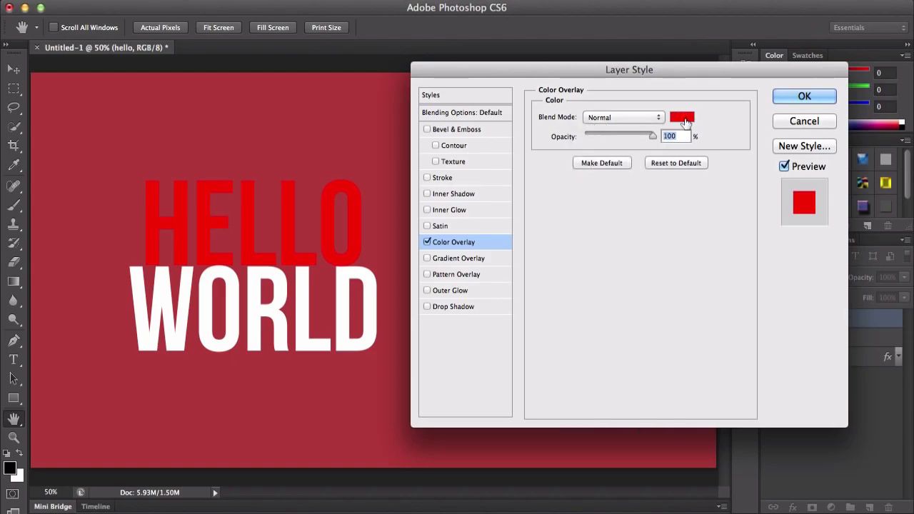
click(682, 117)
drag(465, 246, 470, 276)
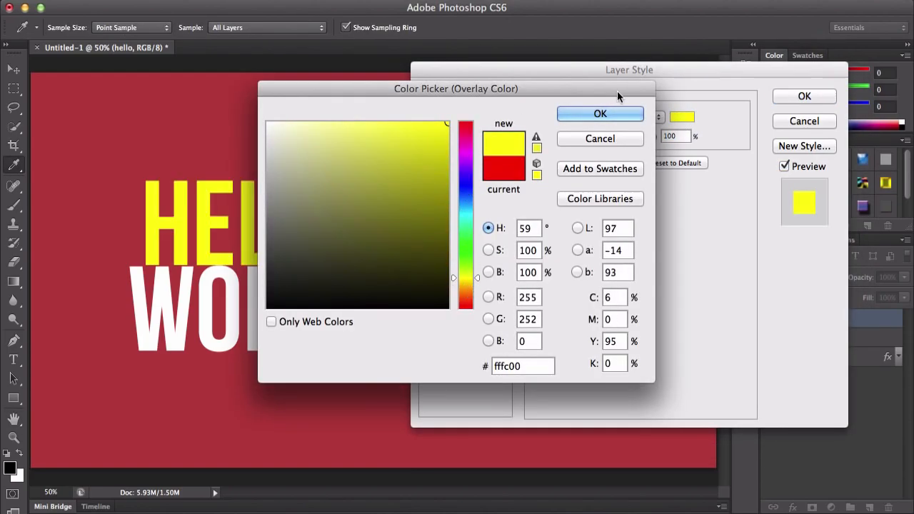
click(606, 112)
Try the Dissolve, Multiply and Lighten blend modes for the color overlay
click(644, 117)
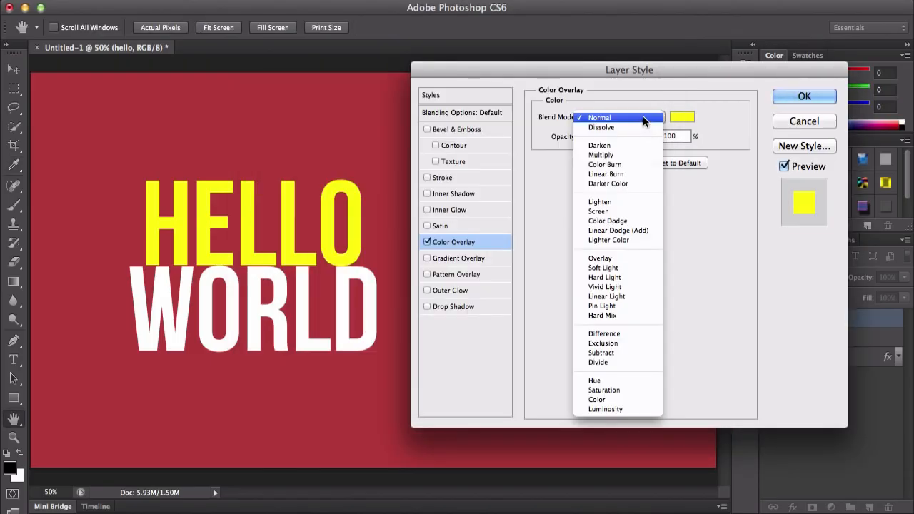
click(631, 115)
click(631, 118)
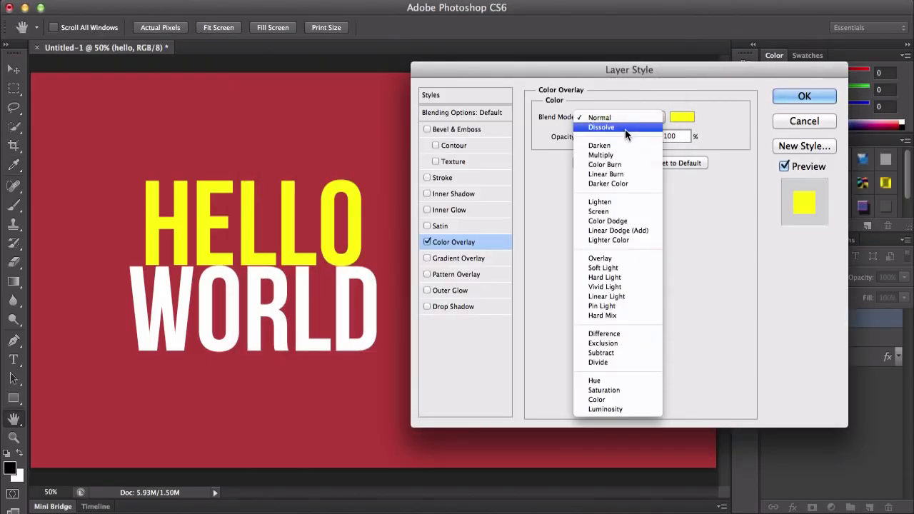
click(624, 129)
click(621, 118)
click(616, 145)
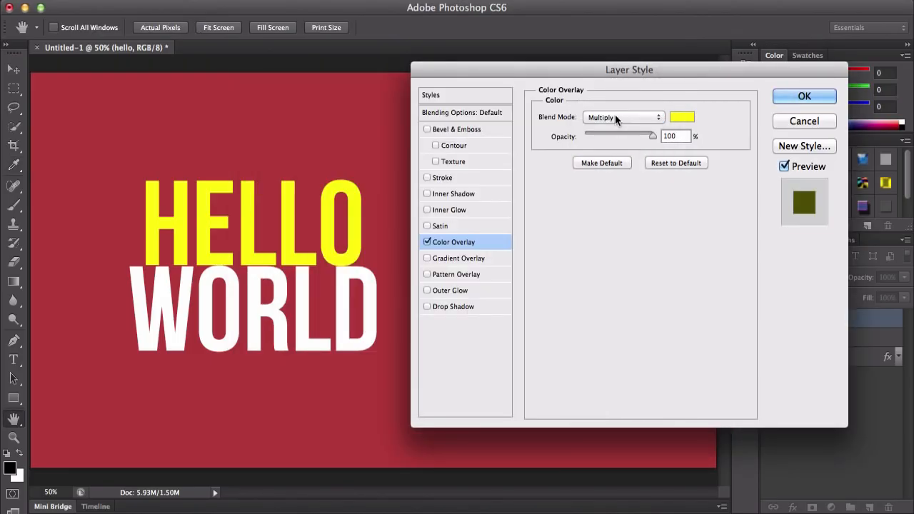
click(618, 117)
click(615, 165)
Try the Screen and Linear Light blend modes for the color overlay, return to Normal and vary the opacity
mouse_move(652, 135)
mouse_down()
mouse_move(629, 136)
mouse_move(667, 133)
mouse_up()
click(636, 117)
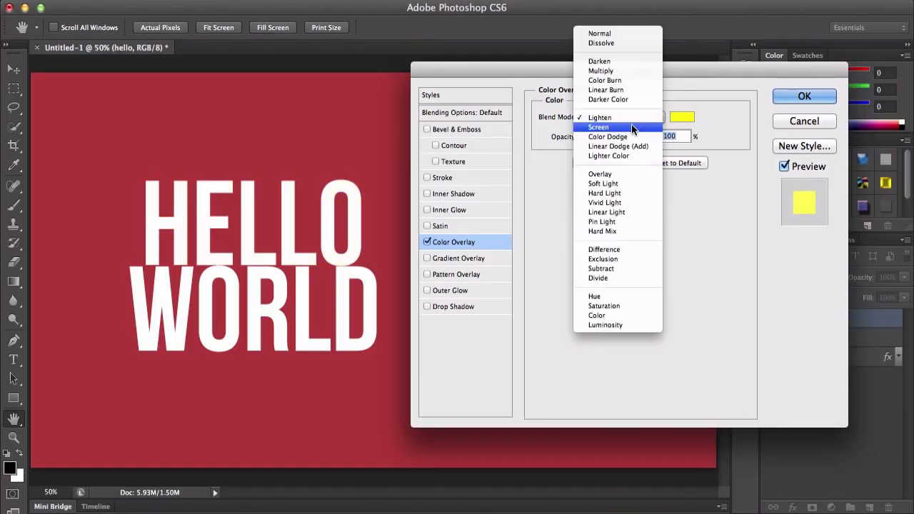
click(631, 124)
click(637, 116)
click(614, 198)
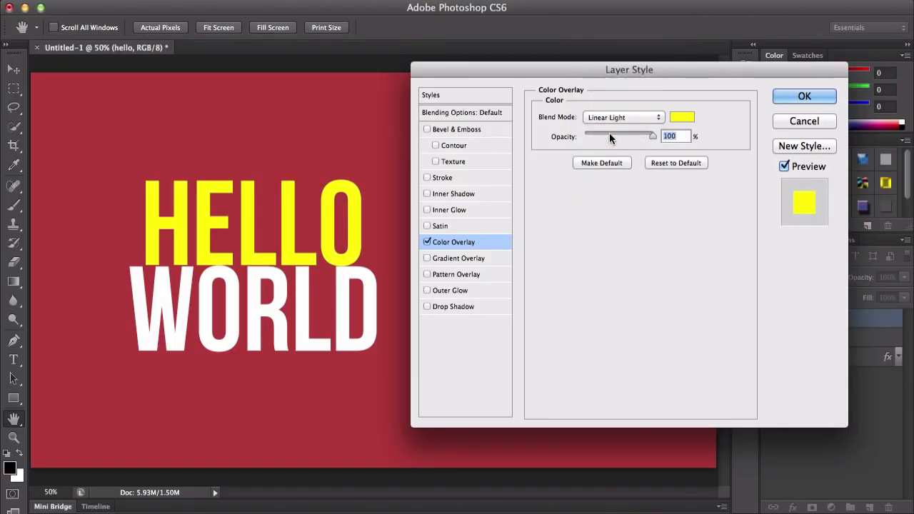
click(634, 120)
click(614, 6)
mouse_move(648, 134)
mouse_down()
mouse_move(603, 132)
mouse_move(651, 132)
mouse_move(658, 146)
mouse_up()
Reset the Color Overlay to its default settings and turn it off
click(662, 166)
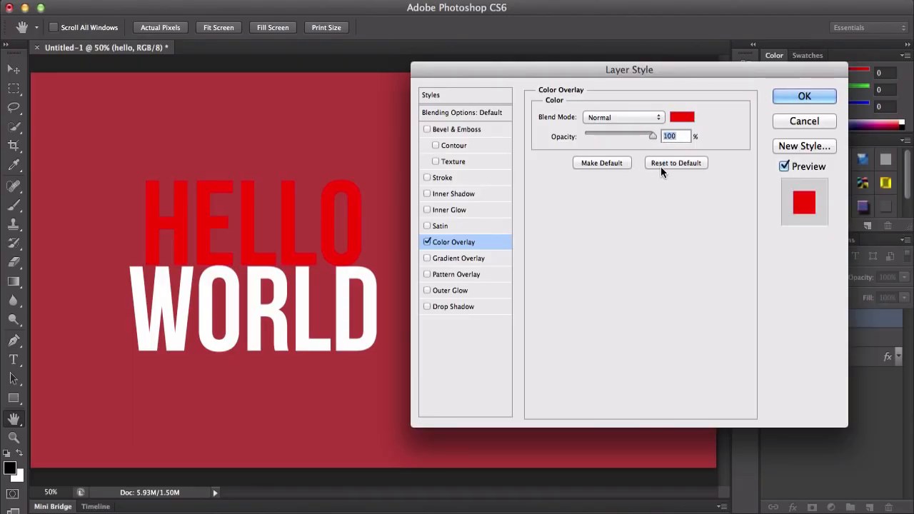
click(427, 242)
Enable Gradient Overlay on the HELLO text, keeping the Normal blend mode and 100% opacity
click(464, 259)
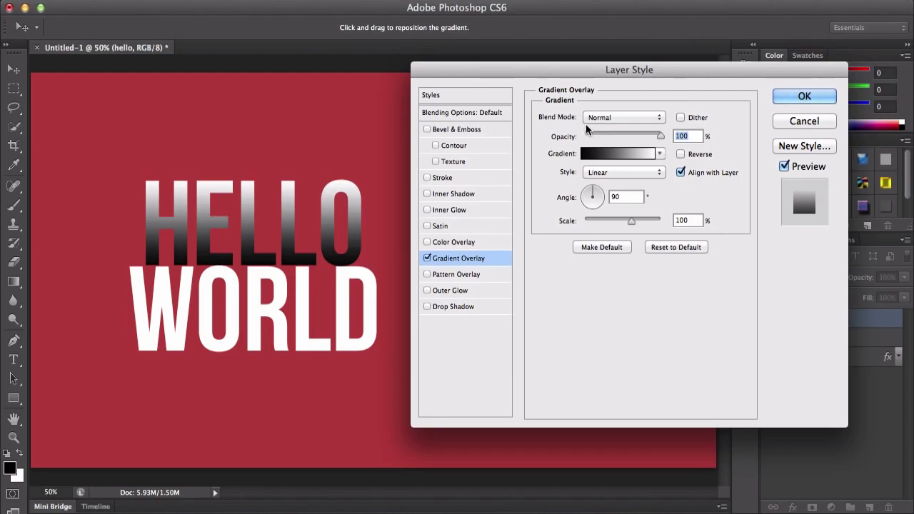
click(605, 119)
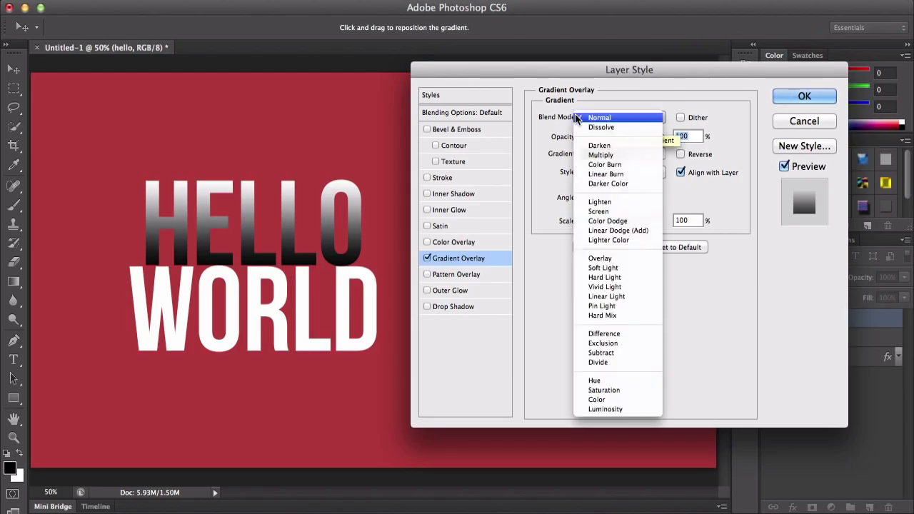
click(597, 119)
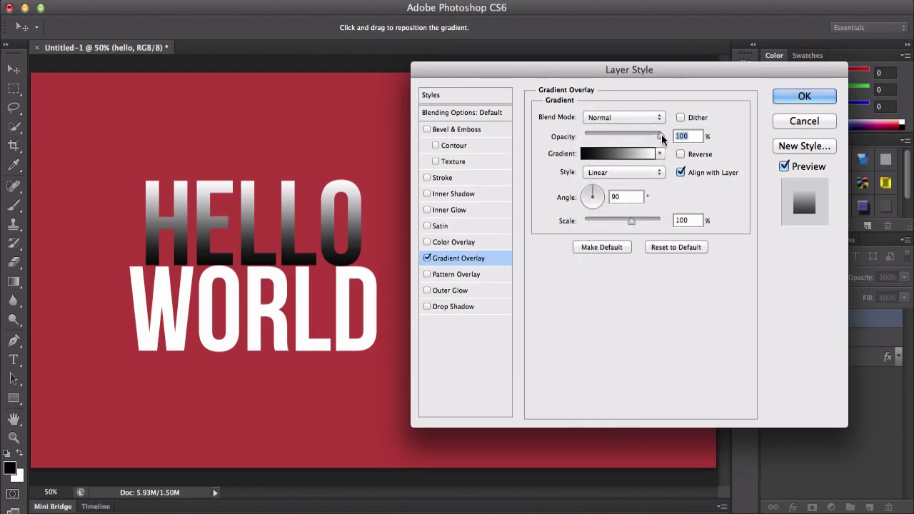
mouse_move(661, 136)
mouse_down()
mouse_move(608, 130)
mouse_move(675, 135)
mouse_up()
click(627, 150)
drag(476, 55, 496, 68)
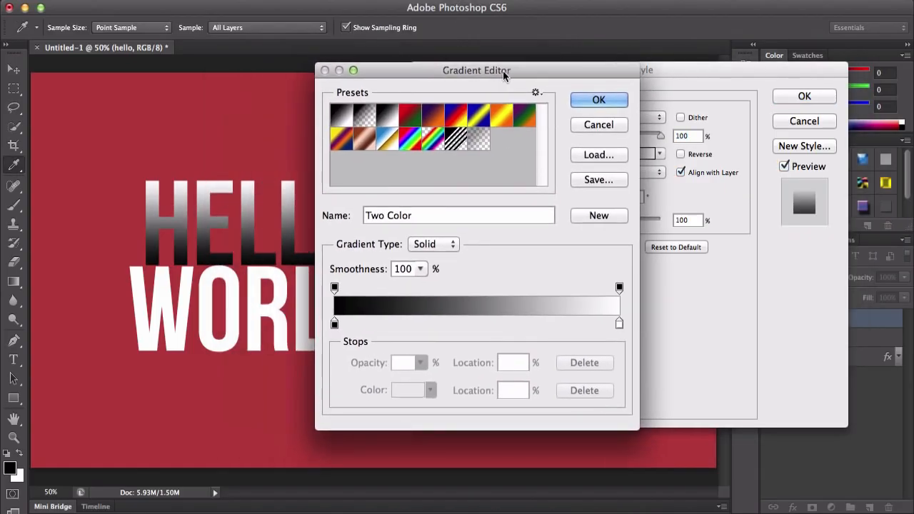
click(582, 128)
click(621, 156)
click(601, 127)
click(660, 153)
click(660, 153)
click(662, 153)
click(660, 153)
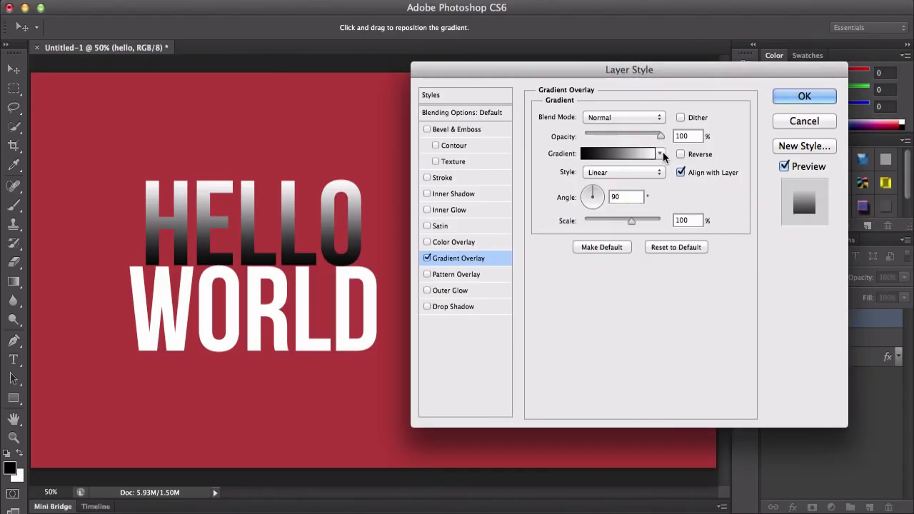
Apply the Red, Green gradient preset to the overlay and try Reverse on and off
click(661, 153)
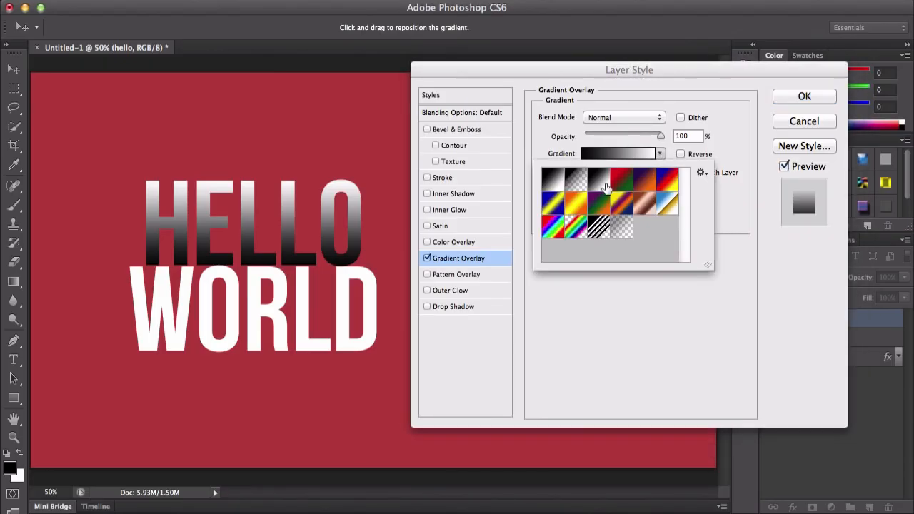
click(622, 182)
click(680, 153)
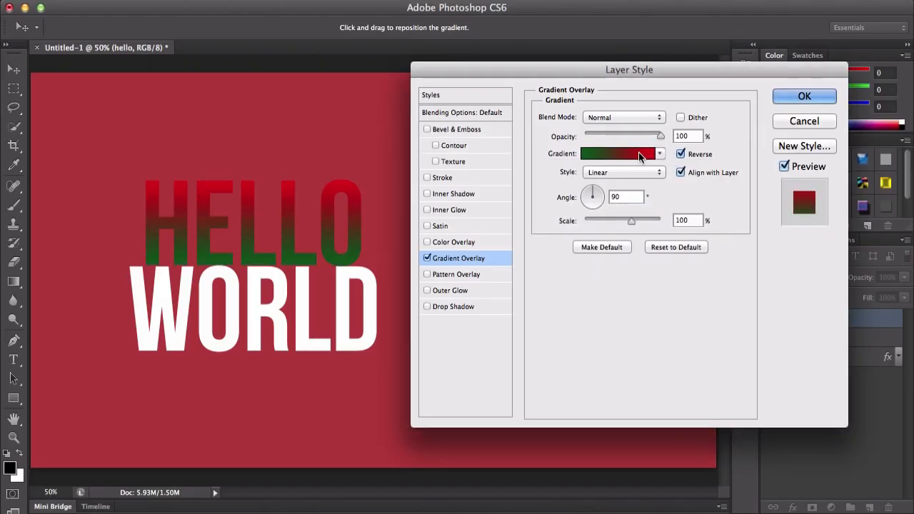
click(680, 154)
click(618, 153)
click(595, 125)
click(623, 157)
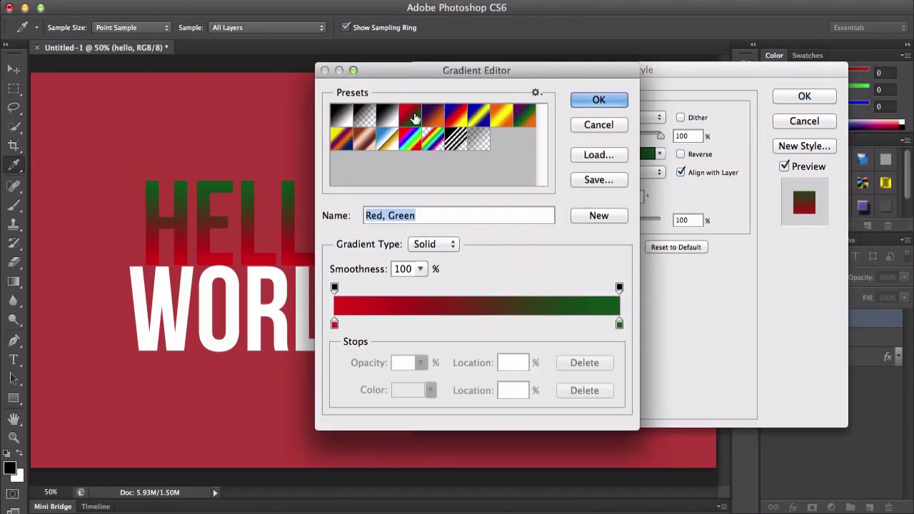
click(603, 125)
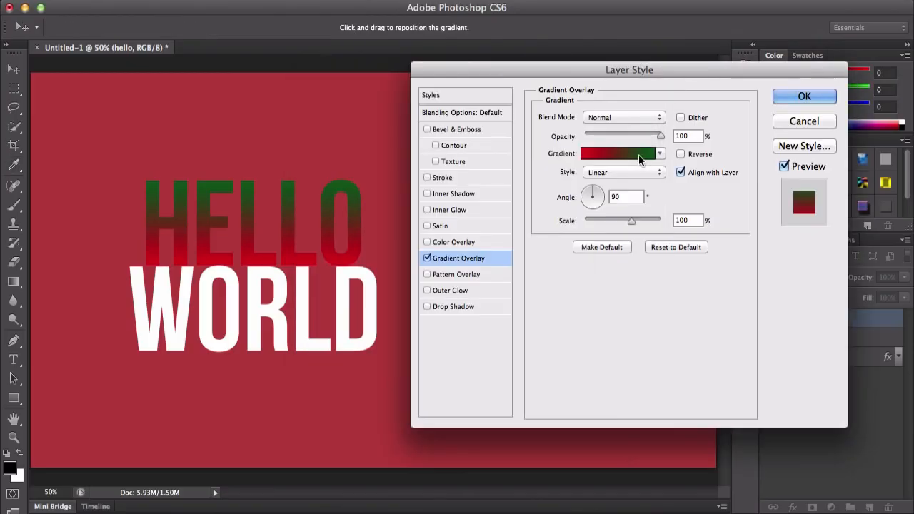
Open the overlay gradient for editing, dismiss the file browser for loading gradients, and choose the Foreground to Background preset
click(601, 160)
click(598, 153)
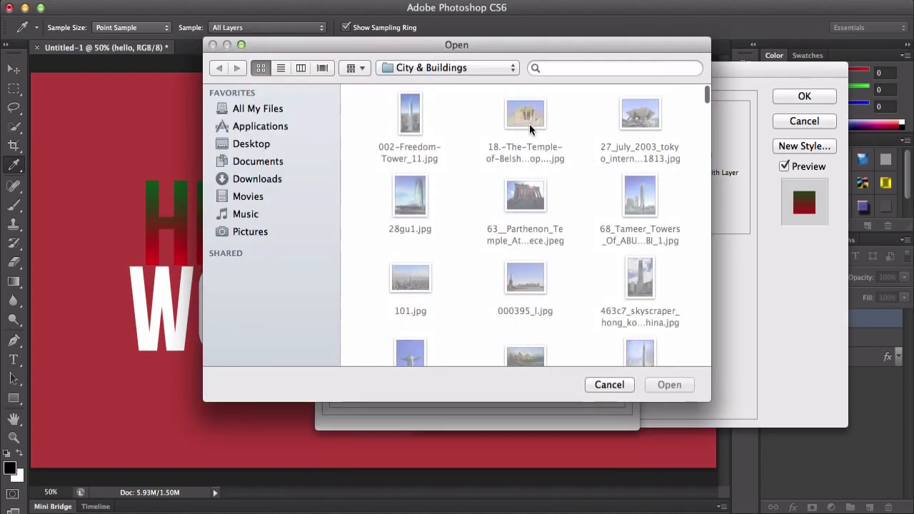
click(613, 386)
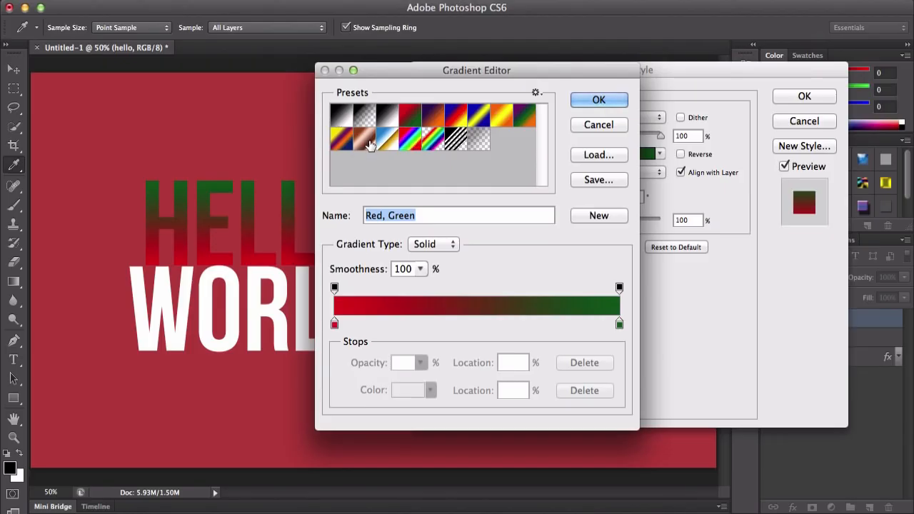
drag(365, 70, 500, 73)
click(467, 120)
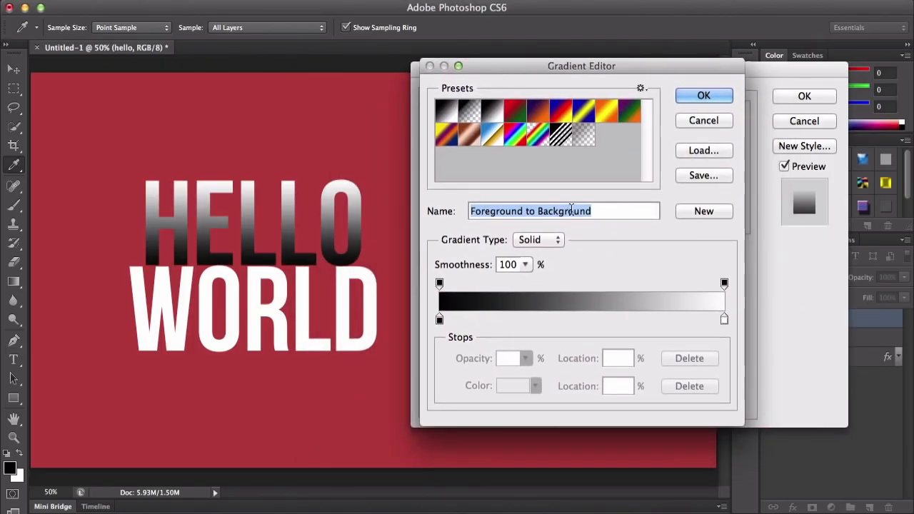
Keep the gradient type as Solid and the smoothness at 100%
click(535, 241)
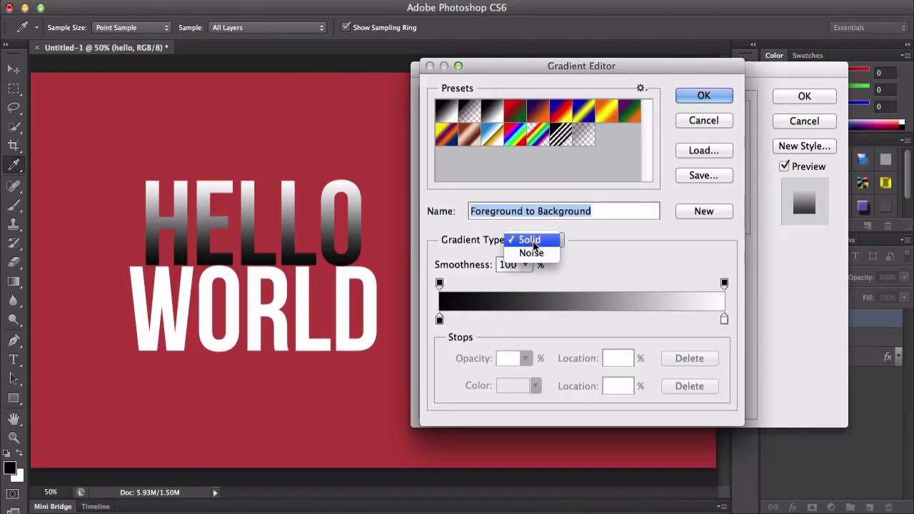
click(492, 262)
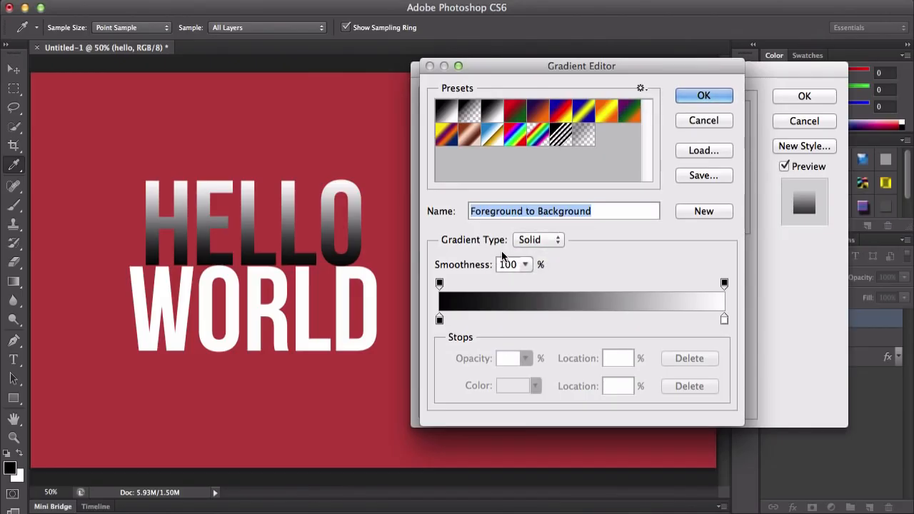
click(525, 265)
drag(530, 279, 567, 280)
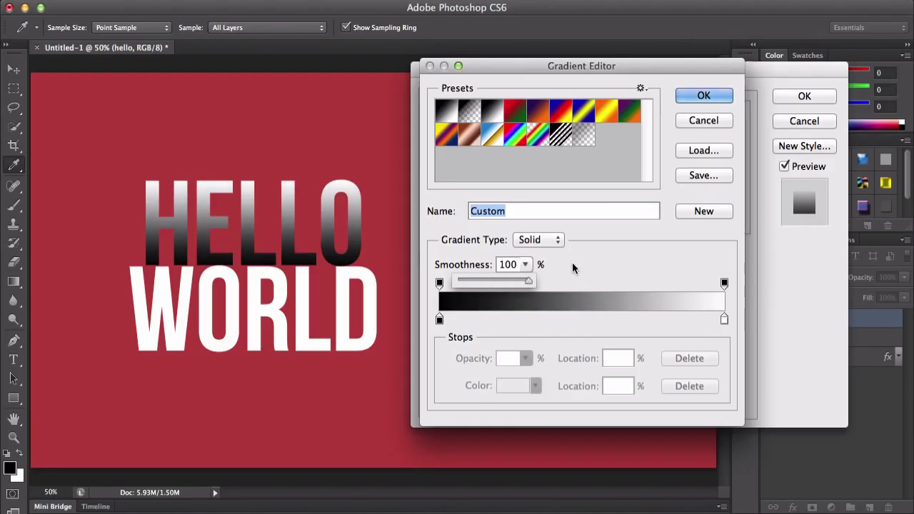
click(572, 268)
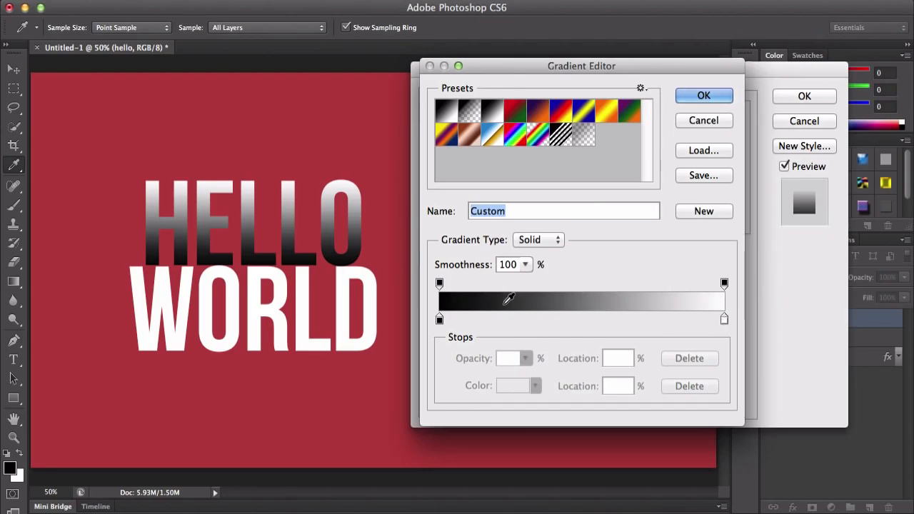
Set the gradient's 0% colour stop to bright magenta, ea2ef6
click(440, 319)
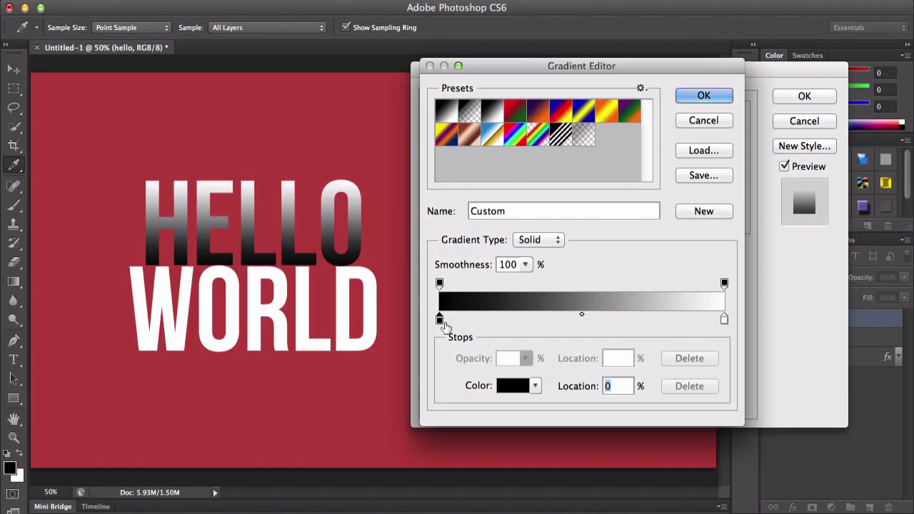
click(513, 386)
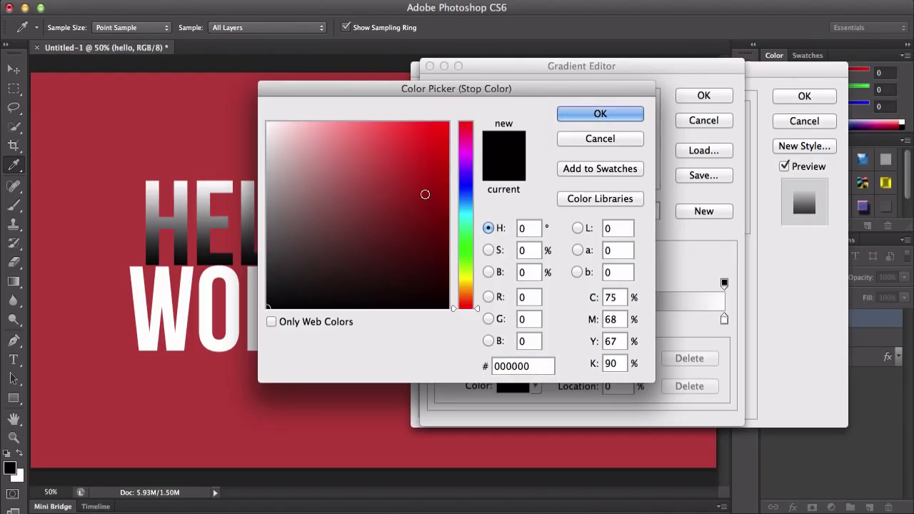
click(404, 157)
click(396, 139)
drag(396, 138, 391, 129)
click(463, 223)
drag(462, 227, 464, 155)
click(414, 129)
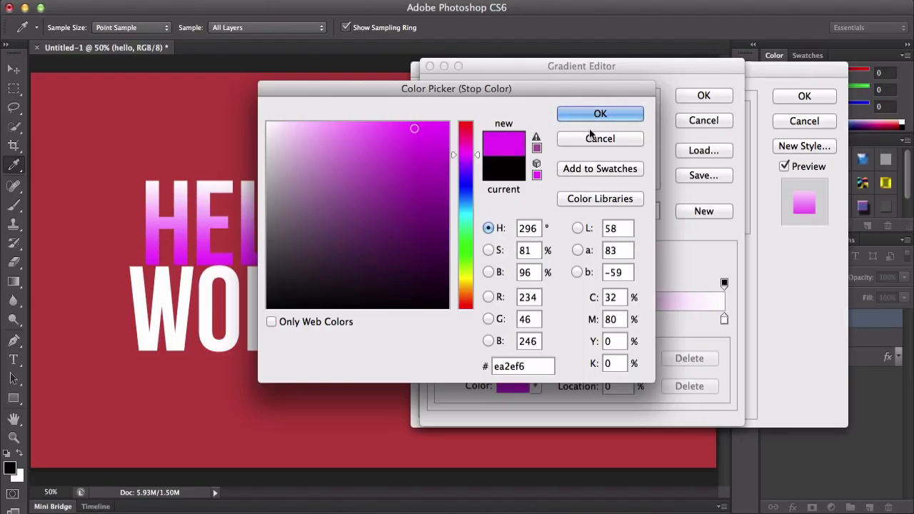
click(604, 115)
Set the gradient's 100% colour stop to dark purple, 882e83
click(724, 319)
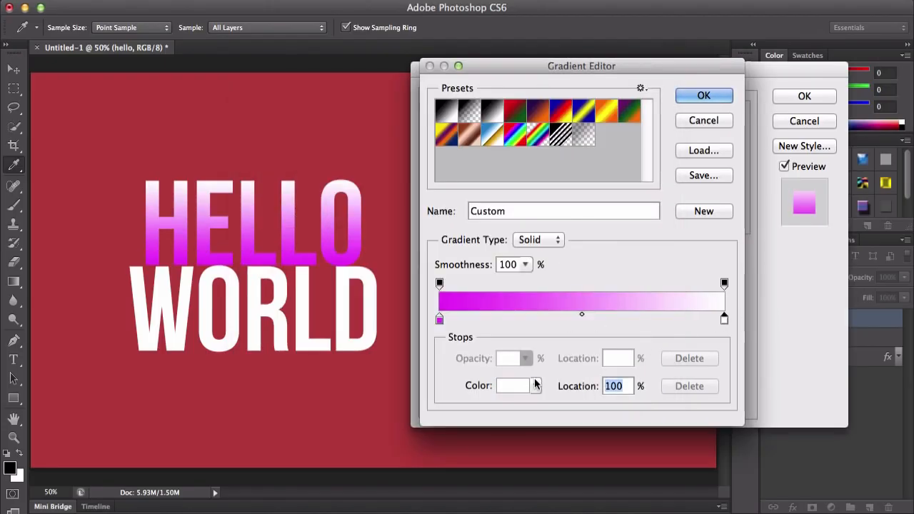
click(517, 385)
drag(388, 90, 520, 114)
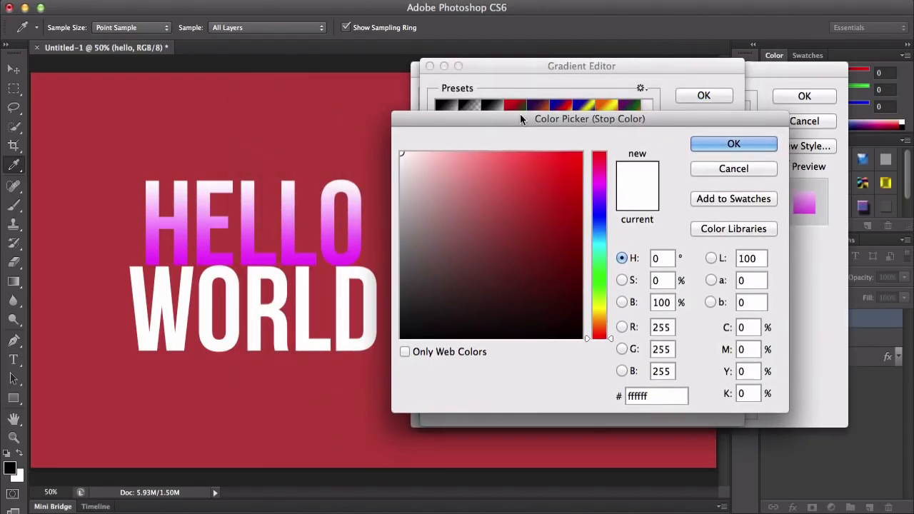
drag(603, 198, 603, 181)
click(564, 170)
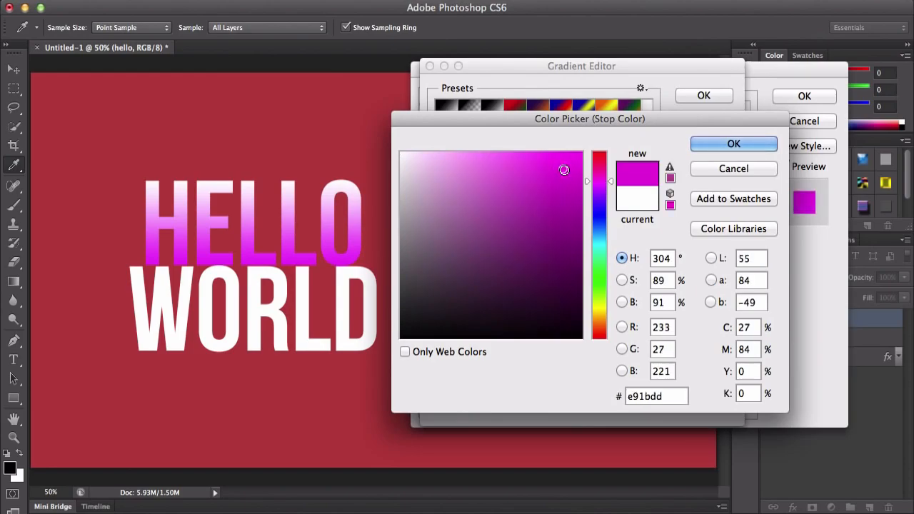
click(524, 194)
click(551, 229)
click(534, 186)
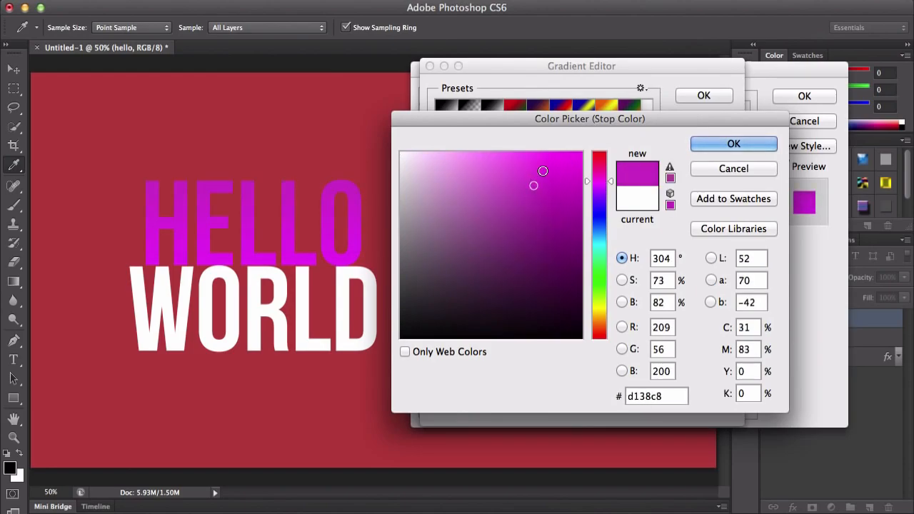
click(521, 233)
click(520, 239)
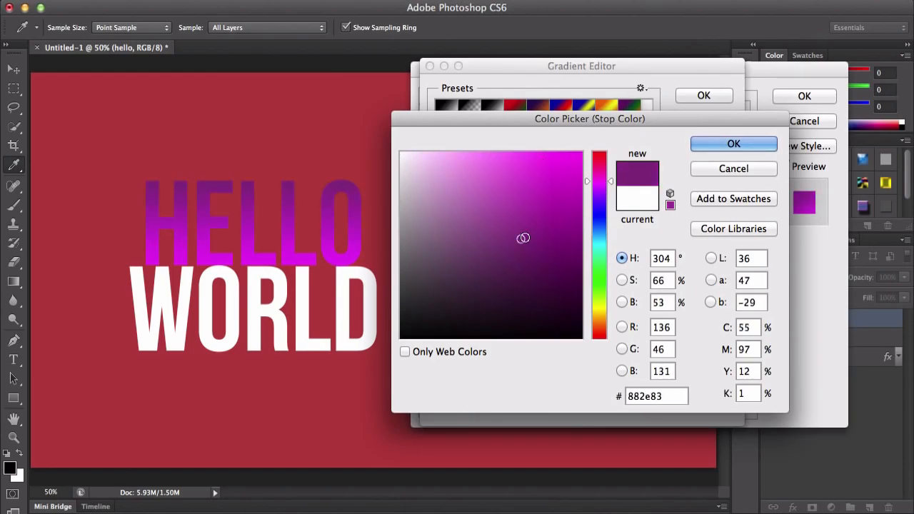
click(734, 145)
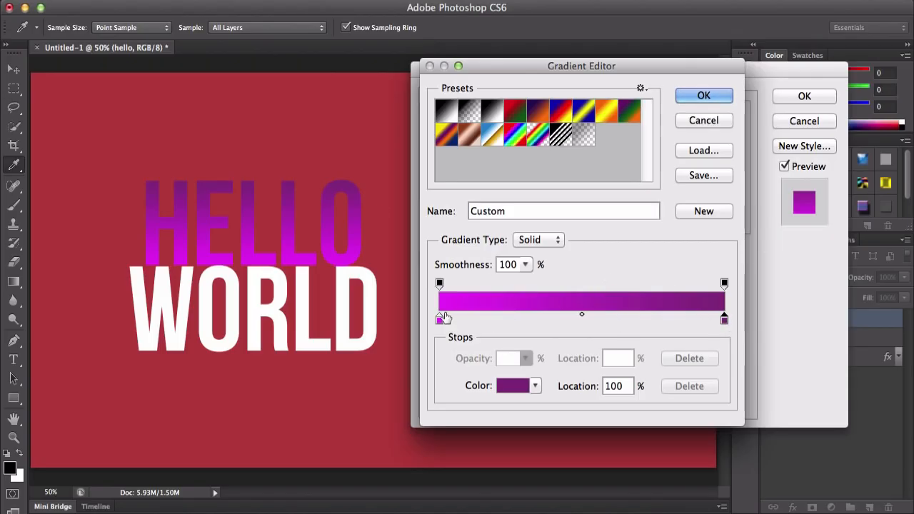
Try moving and swapping the two colour stops along the gradient, and return magenta to 0% and purple to 100%
drag(443, 318, 565, 325)
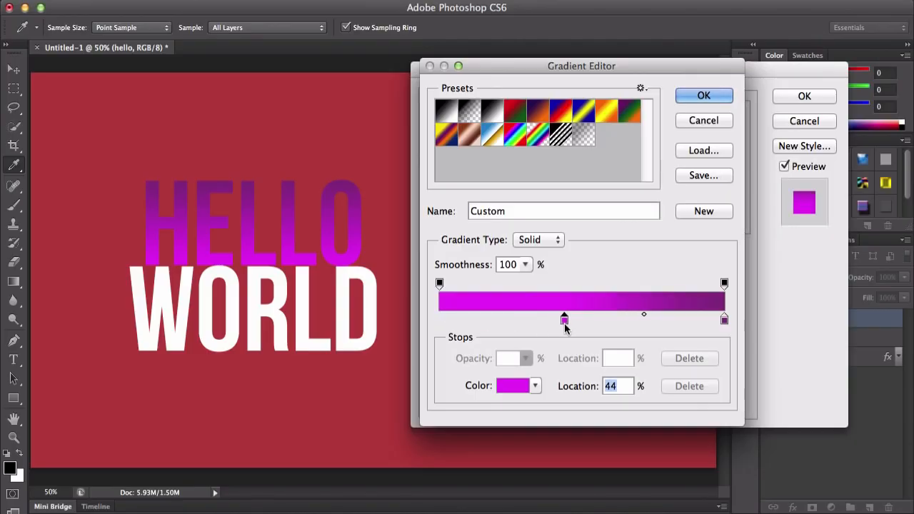
drag(723, 318, 439, 318)
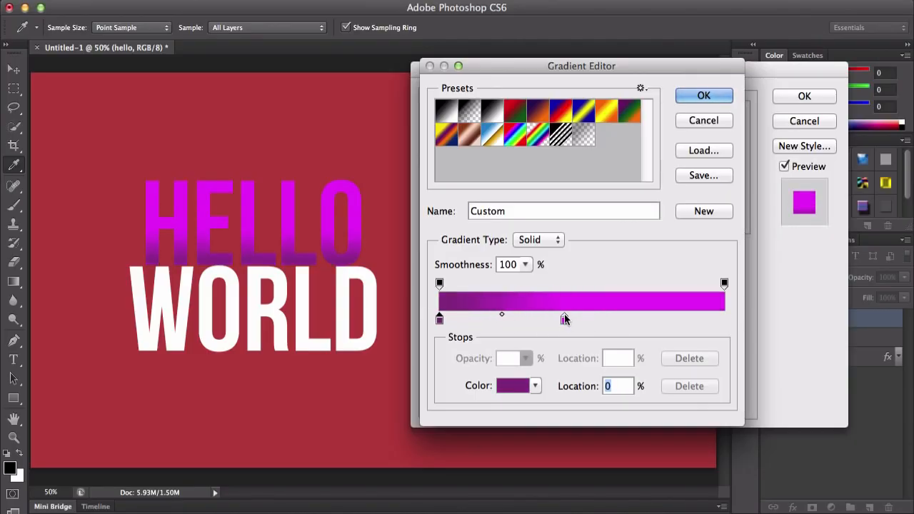
drag(564, 319, 725, 319)
drag(439, 318, 602, 319)
drag(720, 320, 437, 319)
drag(604, 318, 725, 318)
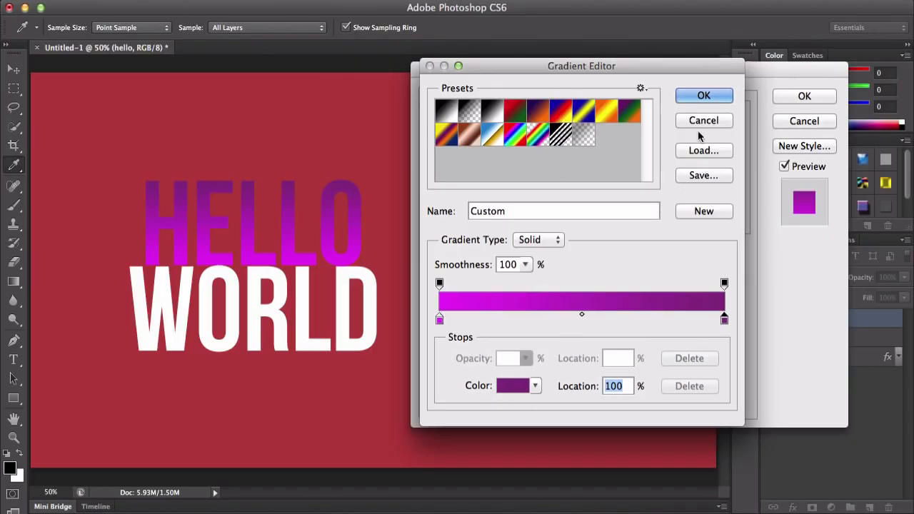
Add the magenta-to-purple gradient as a new preset, try two other presets including Neutral Density, and reselect the new one
click(711, 215)
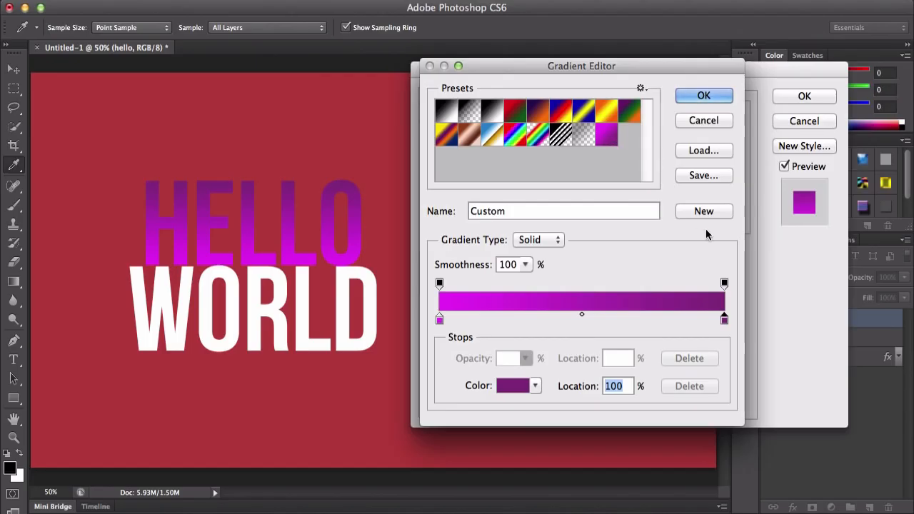
click(589, 139)
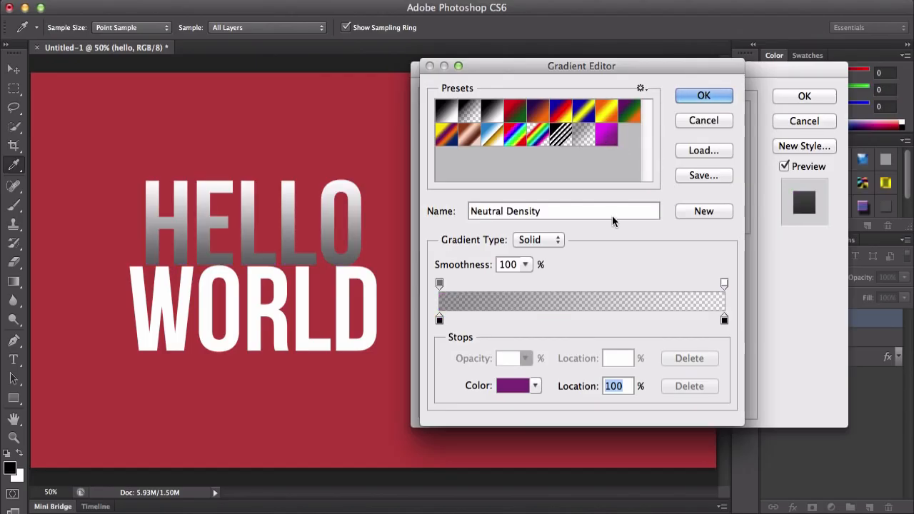
click(457, 114)
click(514, 384)
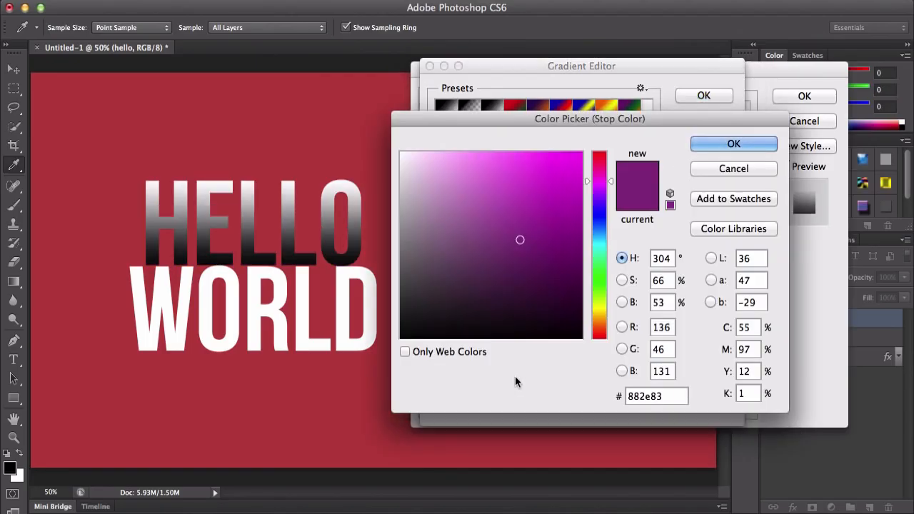
click(747, 170)
click(606, 137)
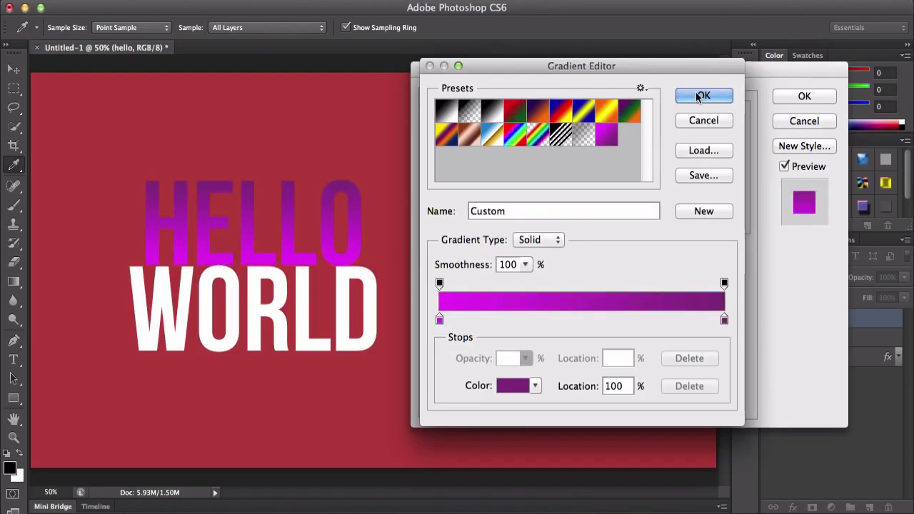
Save the gradient presets as Untitled Gradients in Photoshop's Gradients presets folder, checking the folder path
click(699, 174)
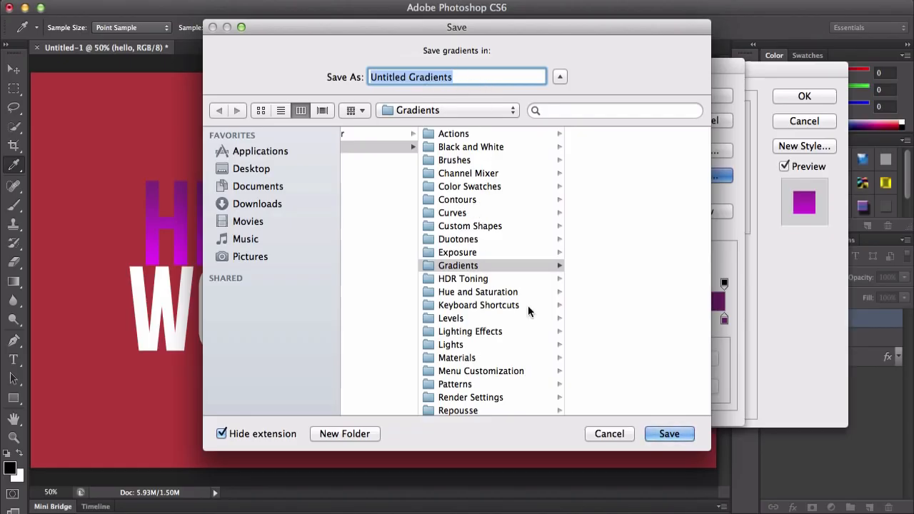
scroll(471, 266, left, 5)
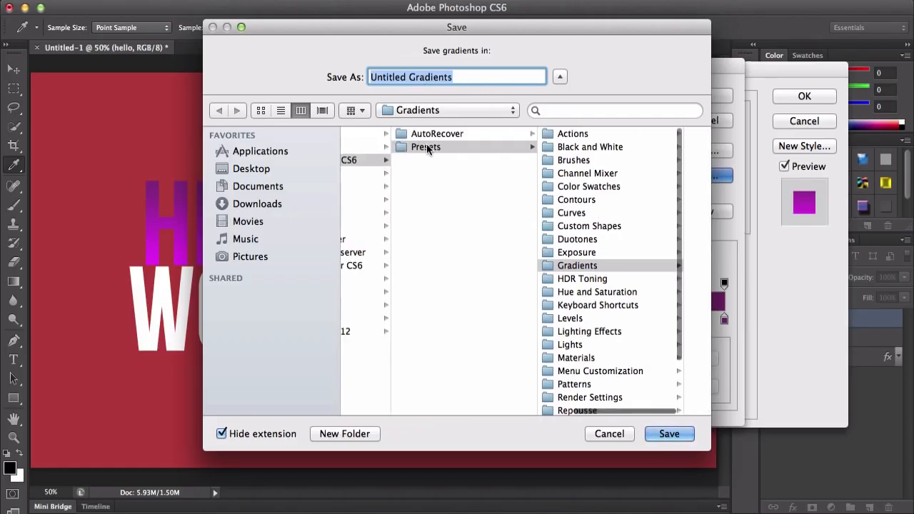
scroll(426, 143, left, 10)
scroll(437, 150, left, 15)
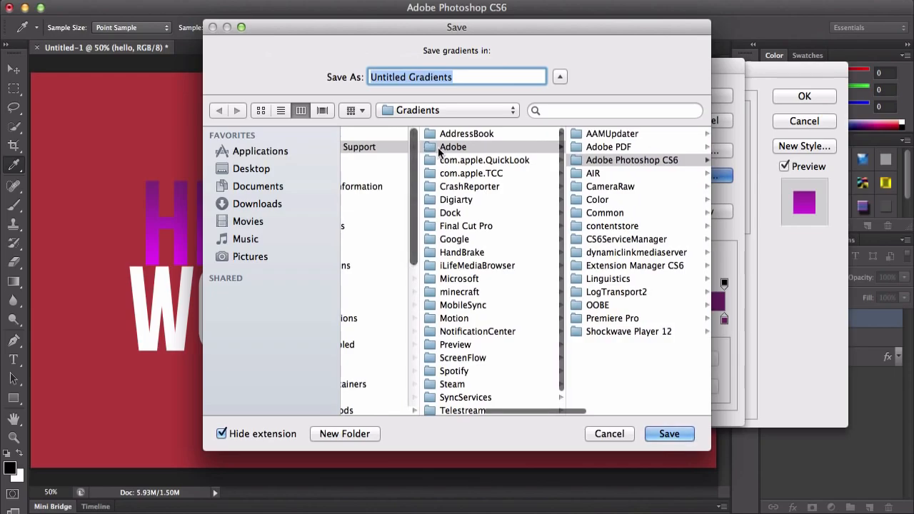
scroll(436, 150, left, 10)
scroll(435, 150, right, 10)
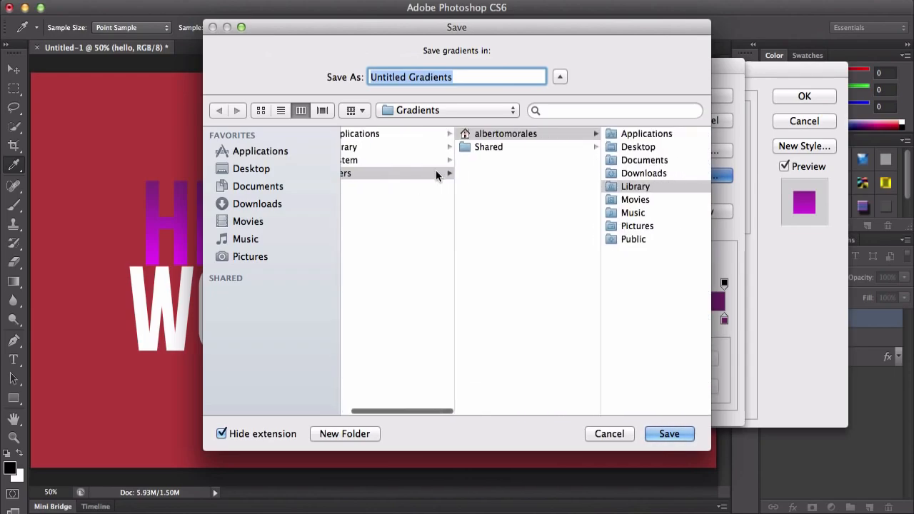
scroll(540, 185, right, 15)
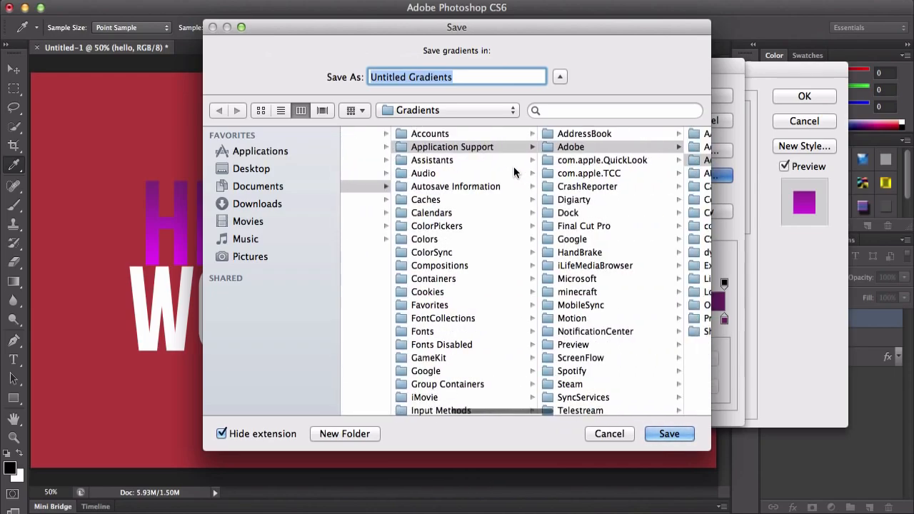
scroll(500, 161, right, 10)
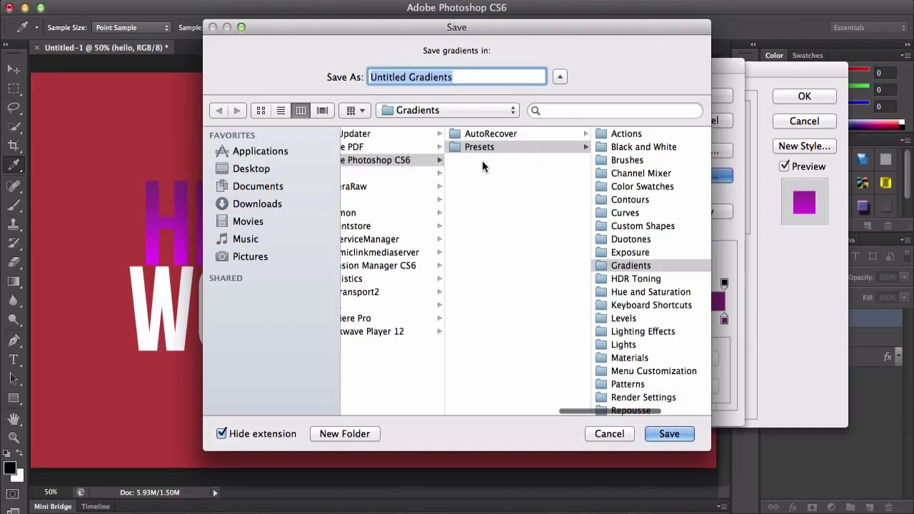
scroll(493, 207, right, 5)
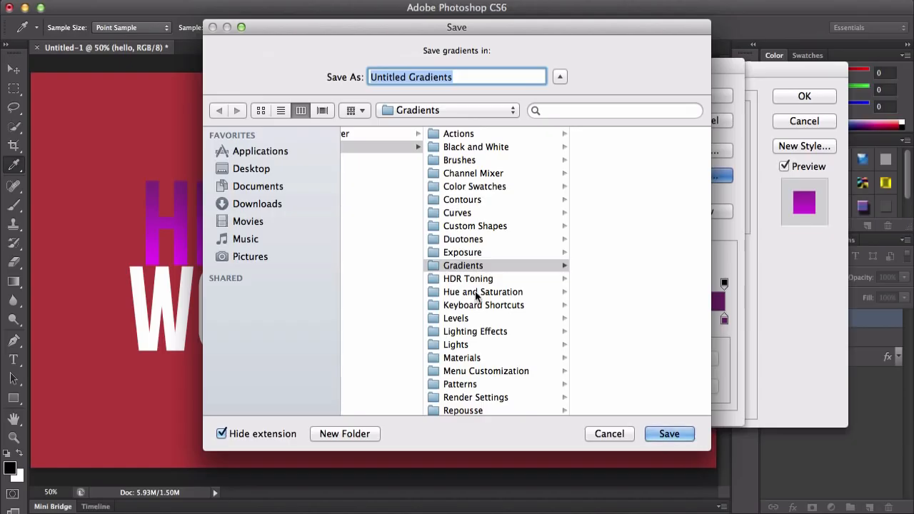
scroll(567, 314, left, 3)
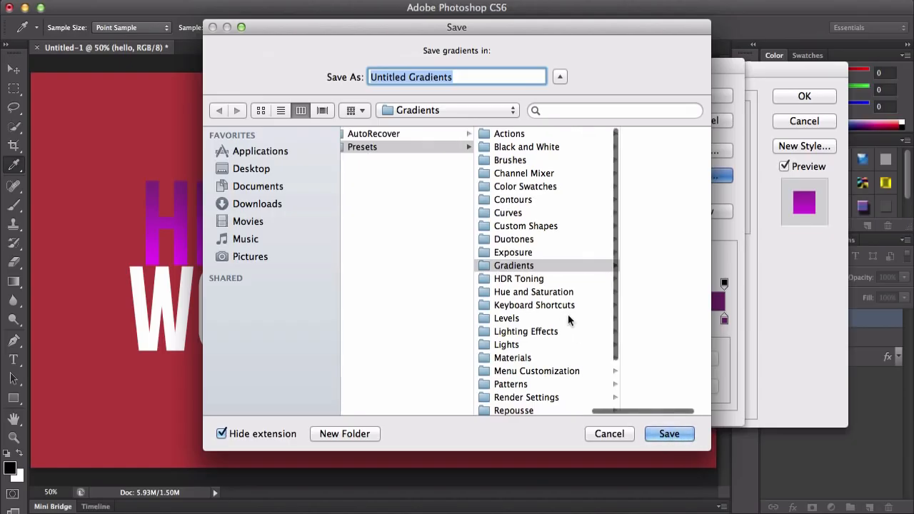
click(678, 432)
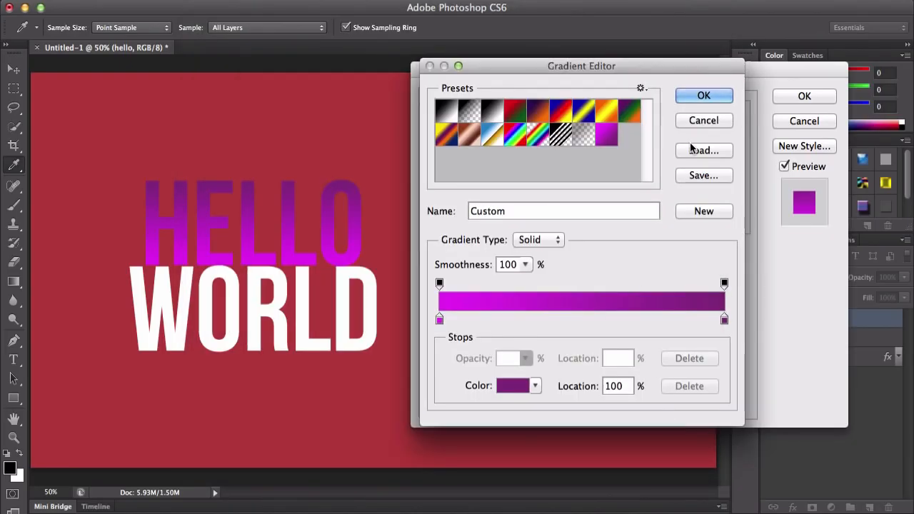
Discard the gradient edits and replace Gradient Overlay with Pattern Overlay on the HELLO text, keeping the Normal blend mode
click(703, 121)
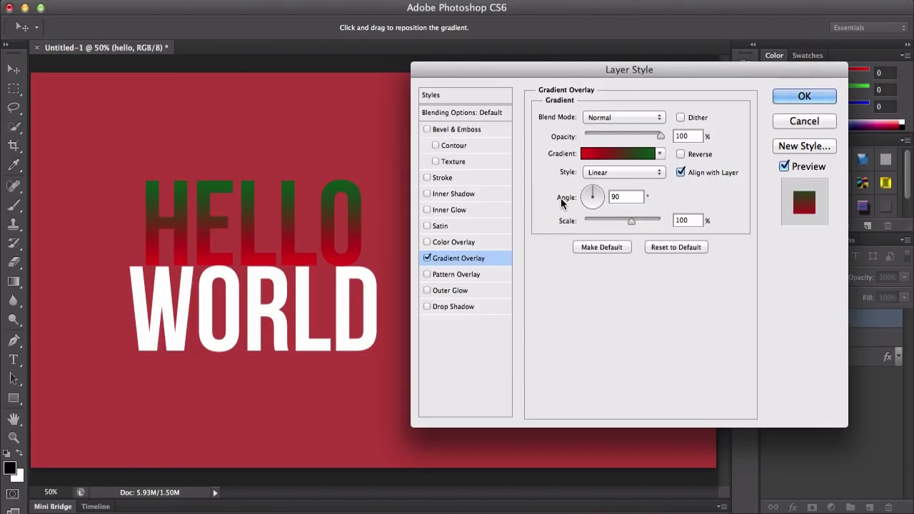
click(427, 258)
click(449, 274)
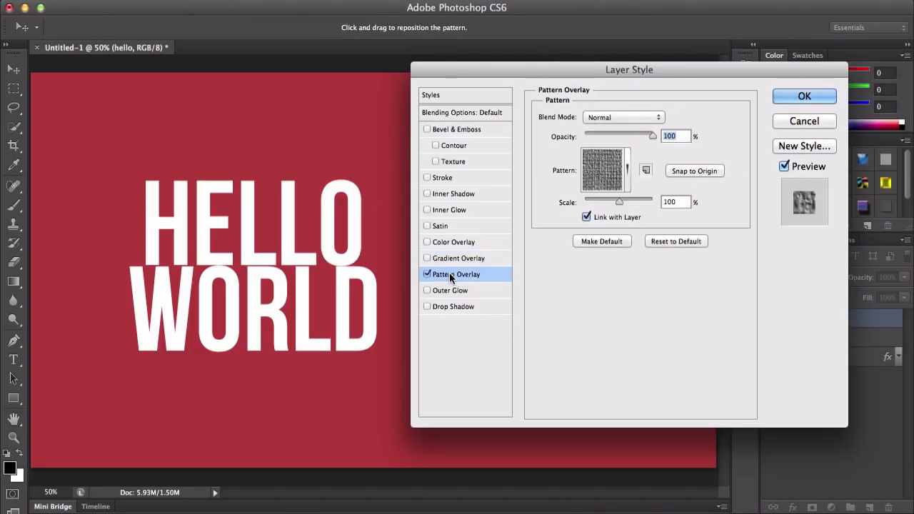
click(606, 119)
click(646, 98)
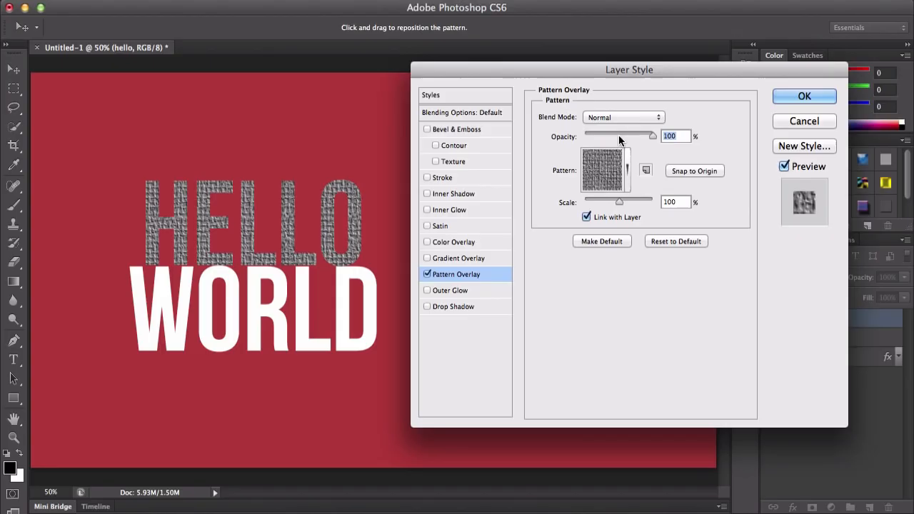
Try several patterns for the overlay, ending with the last one in the first row, and view the available pattern libraries
click(617, 167)
click(560, 216)
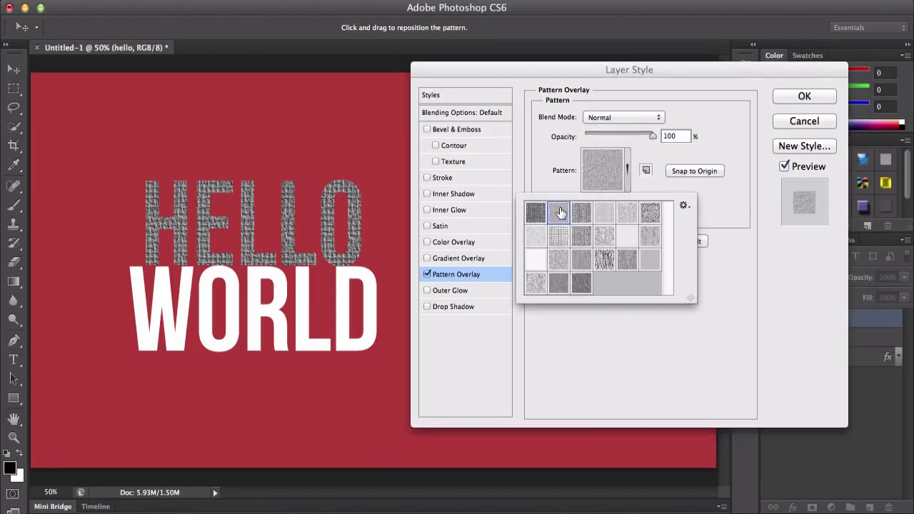
click(629, 216)
click(657, 215)
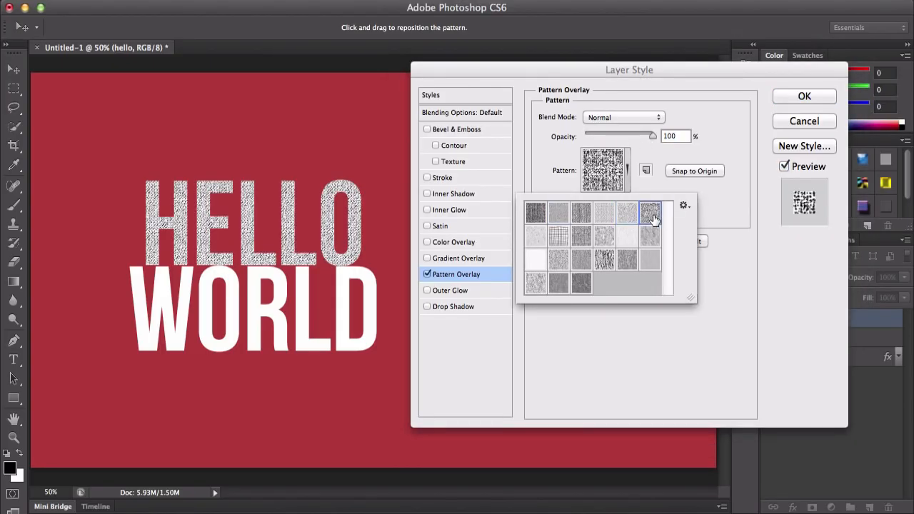
click(683, 205)
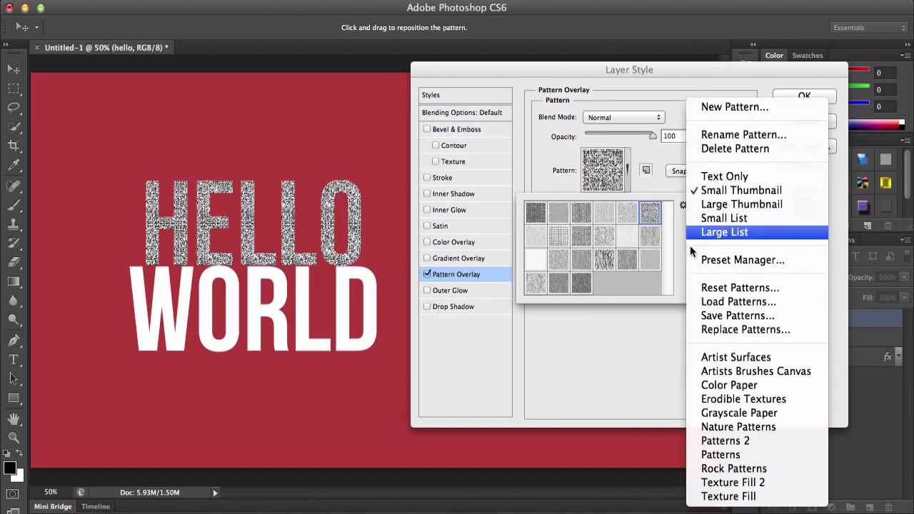
click(612, 329)
click(708, 220)
Turn off Pattern Overlay and enable Outer Glow on the HELLO text, showing its settings
click(427, 275)
click(427, 290)
click(461, 291)
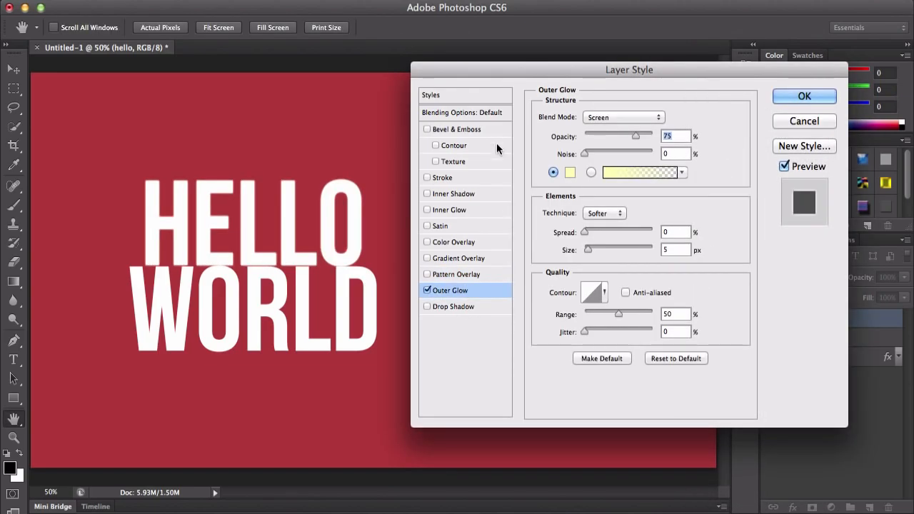
Enable Inner Glow alongside Outer Glow and compare the settings of the two effects
click(440, 210)
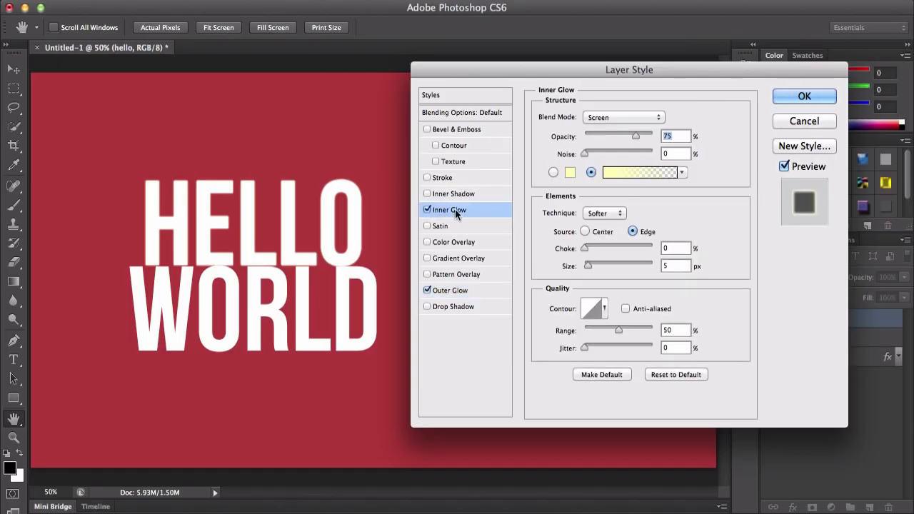
click(474, 293)
click(464, 212)
click(466, 292)
click(466, 211)
click(479, 292)
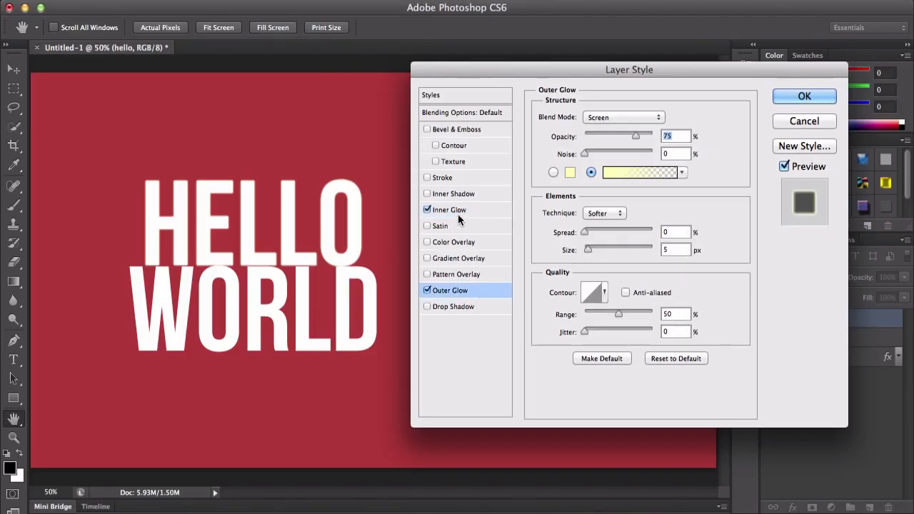
click(464, 209)
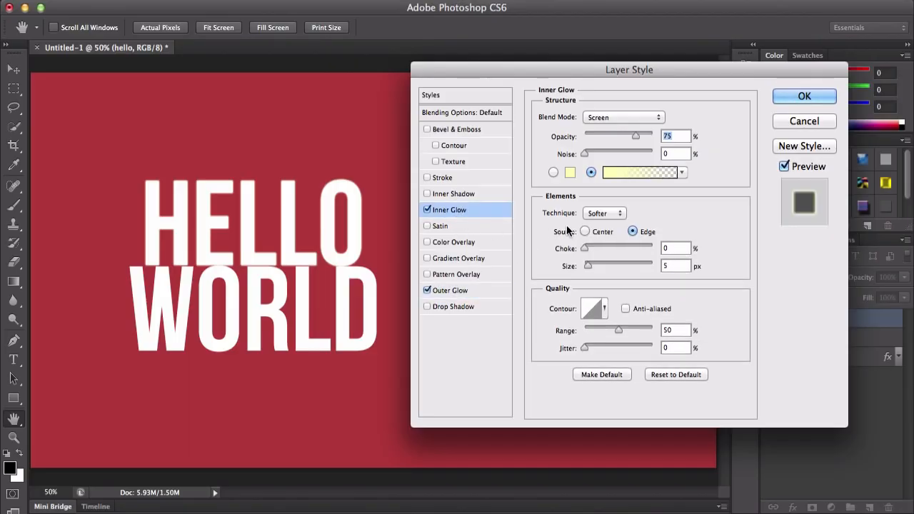
Turn off Inner Glow and restyle the Outer Glow in pink with 86% opacity, 40% spread and a slightly larger size
click(450, 292)
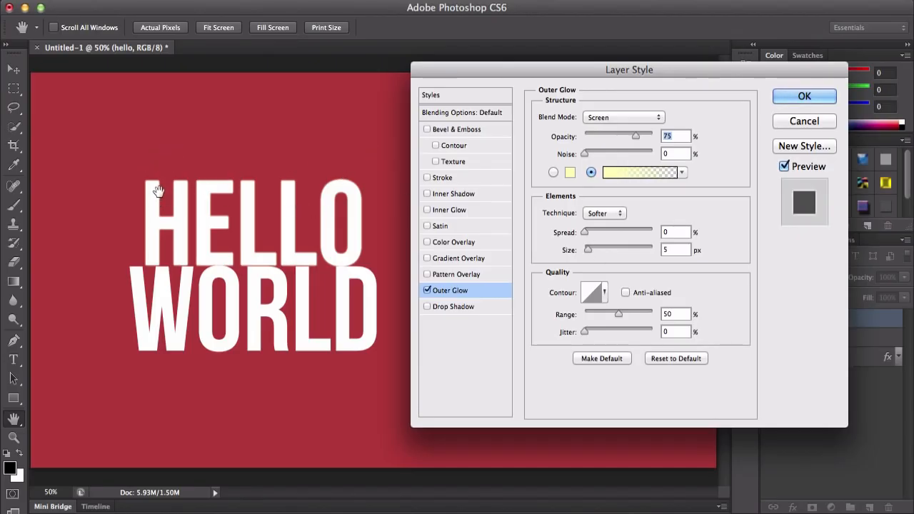
click(570, 172)
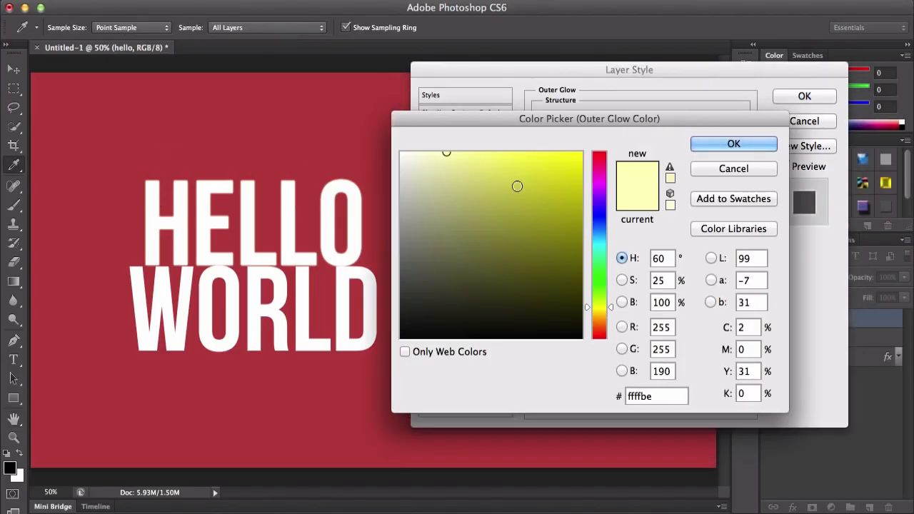
drag(604, 187, 604, 156)
click(739, 147)
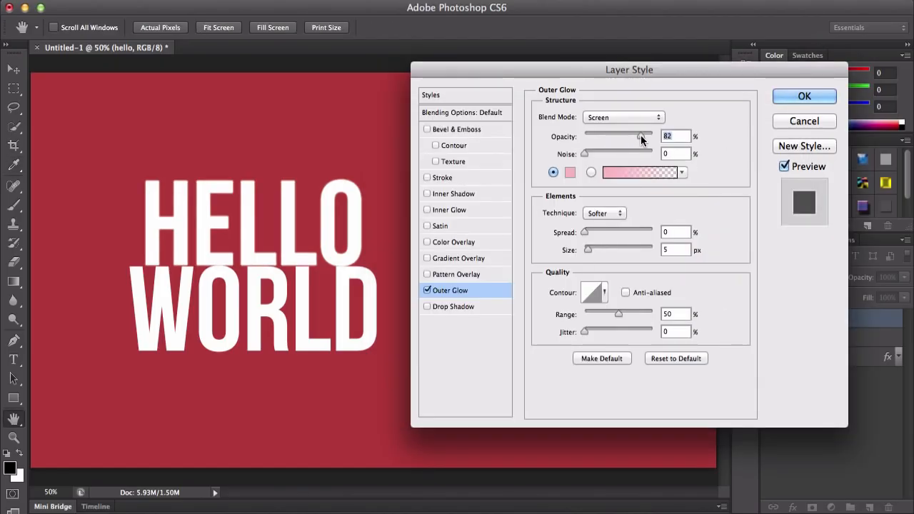
drag(583, 233, 611, 231)
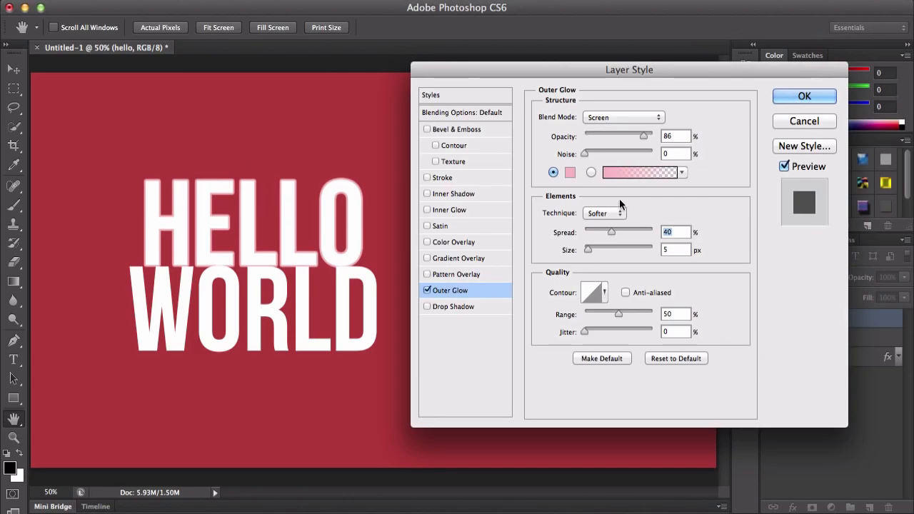
mouse_move(589, 252)
mouse_down()
mouse_move(605, 246)
mouse_move(592, 247)
mouse_up()
Replace Outer Glow with Drop Shadow on the HELLO text, try the Normal blend mode and return to Multiply
click(427, 290)
click(451, 306)
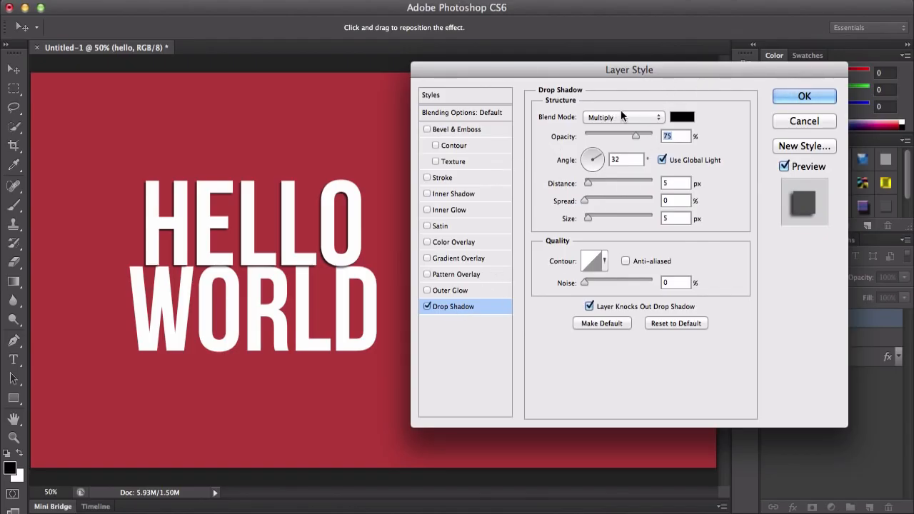
click(601, 118)
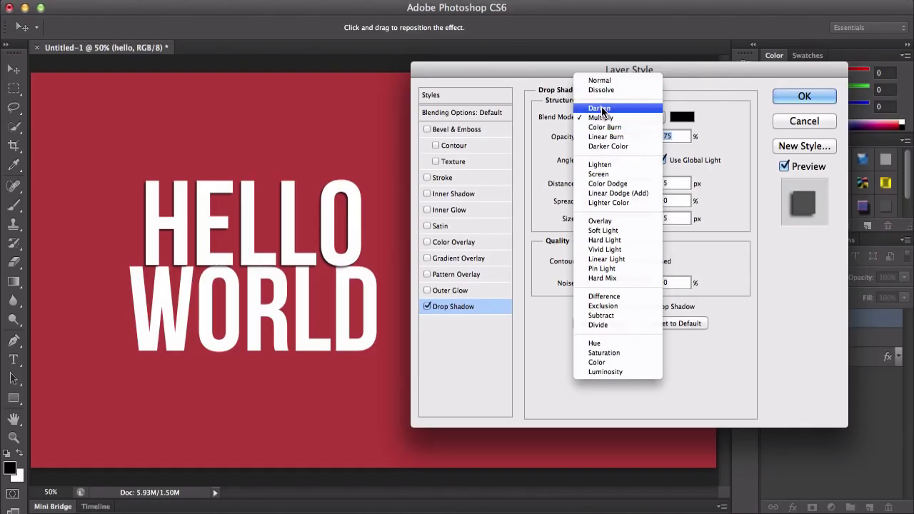
click(601, 108)
click(607, 115)
click(600, 87)
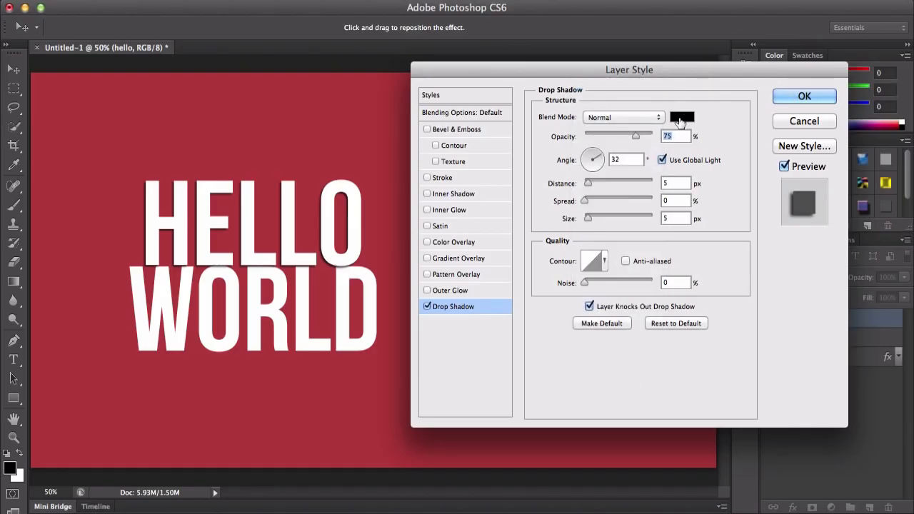
click(627, 118)
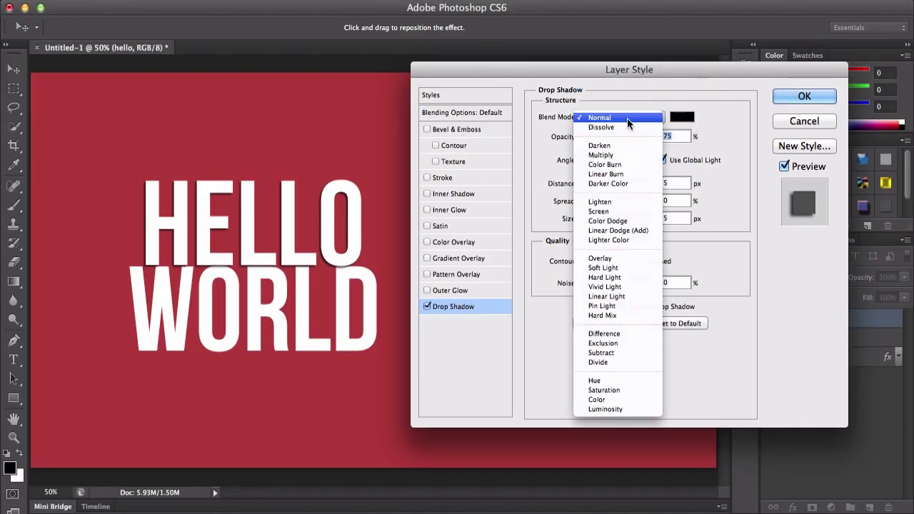
click(625, 155)
Change the drop shadow's colour from the colour picker, trying cyan and settling on a medium blue
click(682, 118)
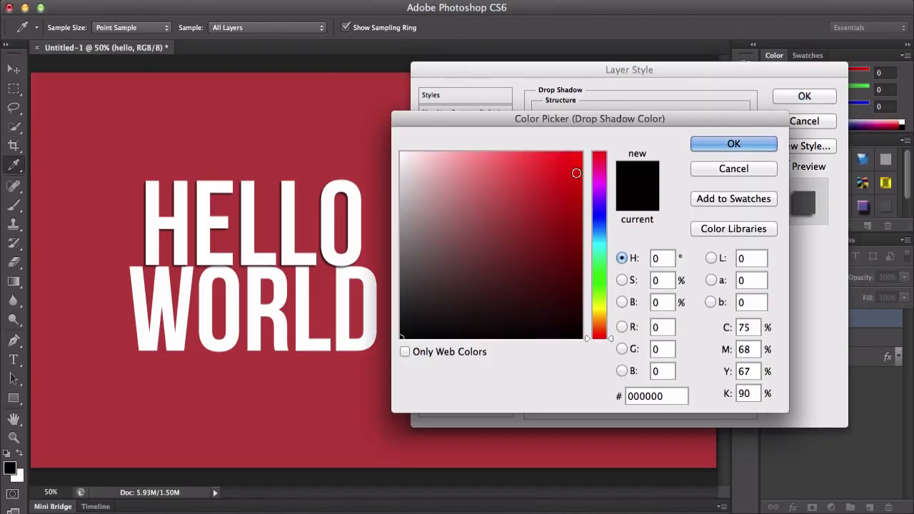
click(576, 170)
click(600, 254)
drag(599, 253, 600, 241)
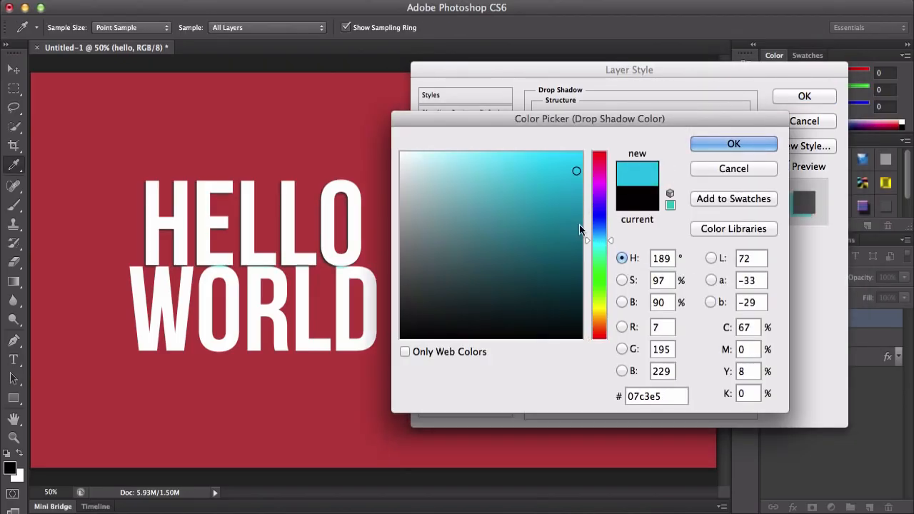
click(545, 246)
mouse_move(598, 239)
mouse_down()
mouse_move(598, 227)
mouse_move(563, 204)
mouse_move(552, 169)
mouse_up()
click(703, 143)
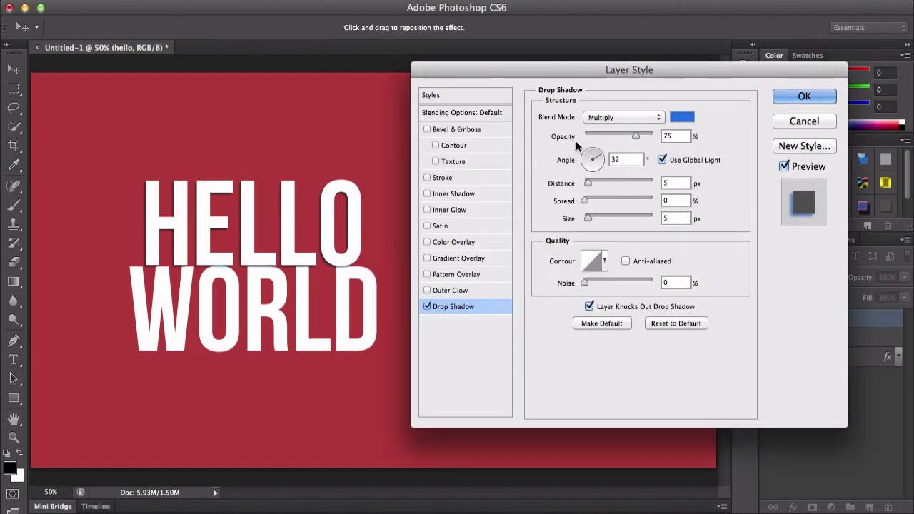
Set the drop shadow's opacity to 100% and its global light angle to 62°
drag(635, 135, 661, 134)
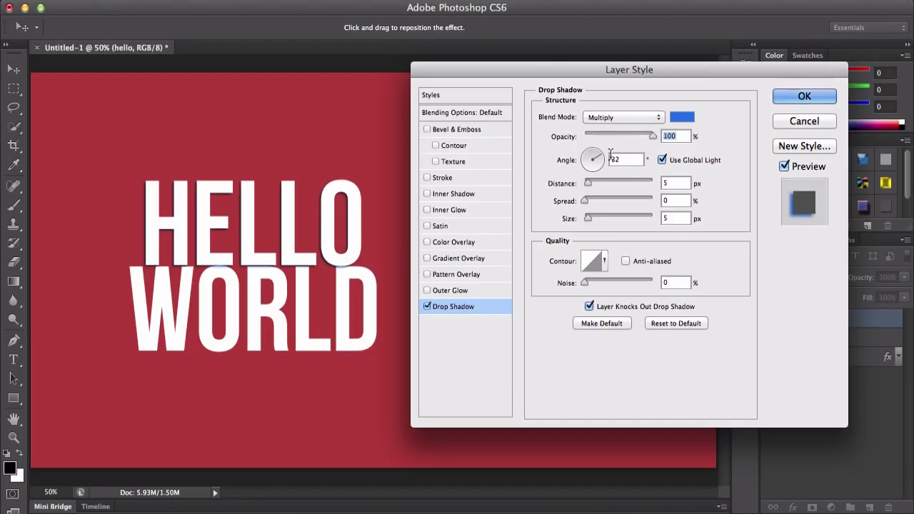
click(587, 166)
drag(587, 165, 597, 151)
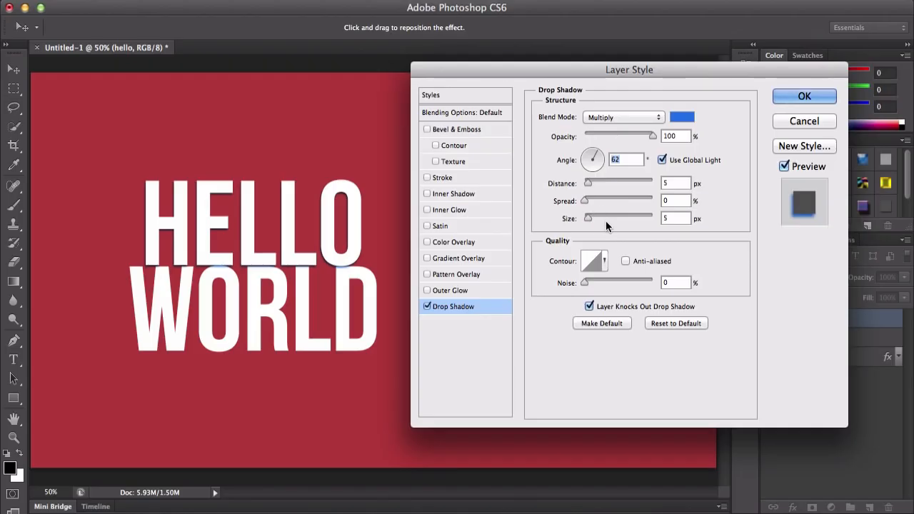
Try a 69 px shadow distance, reduce it to 11 px, and set the spread to 22% and size to 24 px
drag(587, 185, 624, 182)
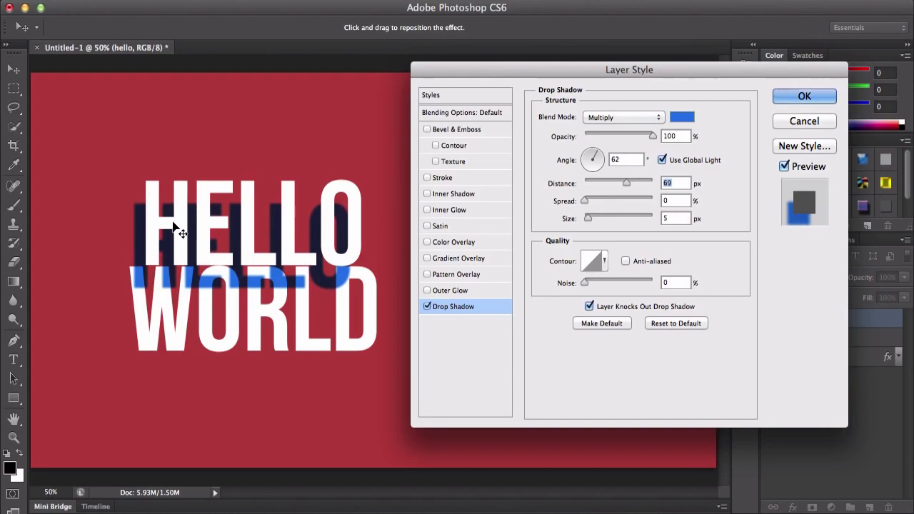
drag(629, 181, 591, 183)
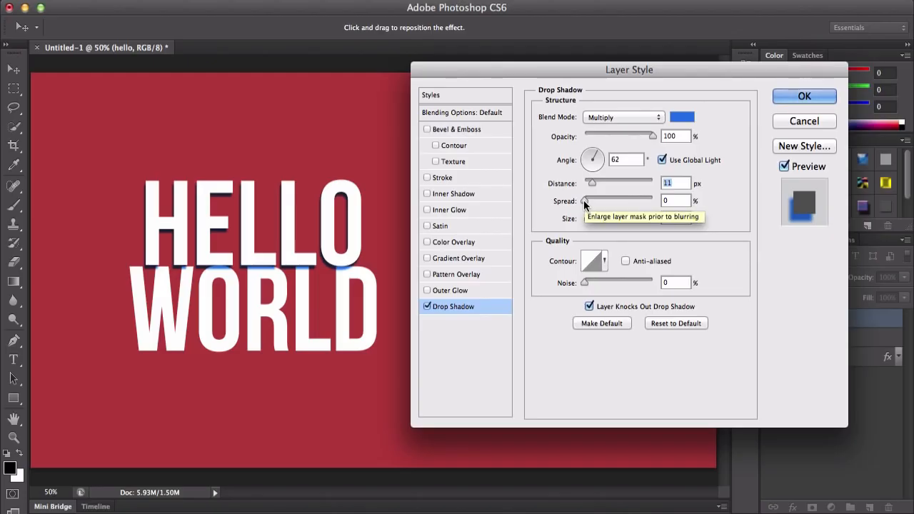
mouse_move(584, 200)
mouse_down()
mouse_move(639, 198)
mouse_move(591, 198)
mouse_move(608, 199)
mouse_move(600, 200)
mouse_move(610, 220)
mouse_move(594, 214)
mouse_up()
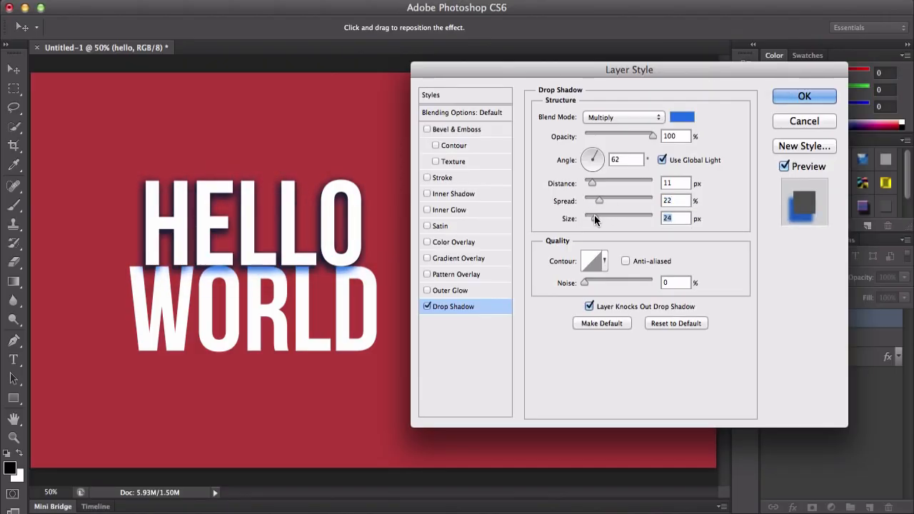
Try adjusting the drop shadow's noise and its contour curve
mouse_move(580, 282)
mouse_down()
mouse_move(629, 281)
mouse_move(579, 280)
mouse_up()
click(593, 265)
drag(416, 230, 407, 185)
click(557, 130)
Reset the drop shadow's settings to their defaults and turn Drop Shadow off for the HELLO text
click(647, 323)
click(426, 307)
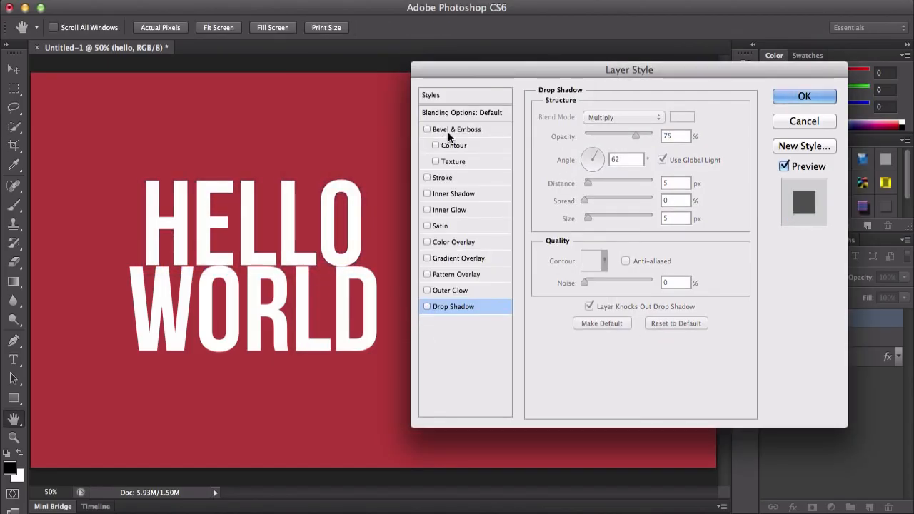